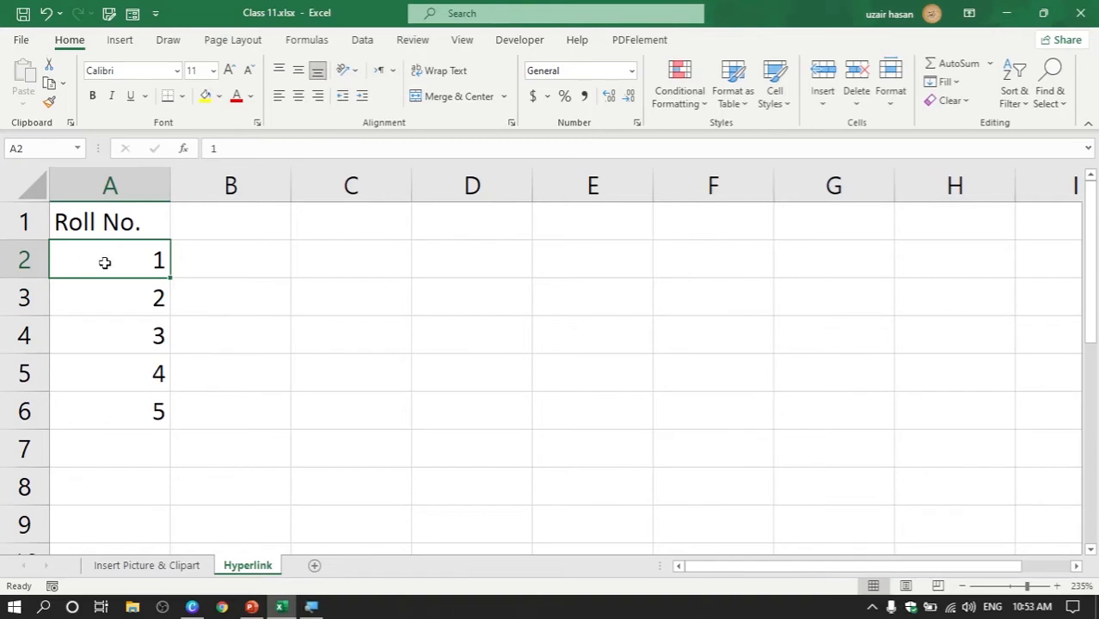
Move the pics folder to the middle of the desktop, view its photos, and return to the Class 11.xlsx workbook
key("super+d")
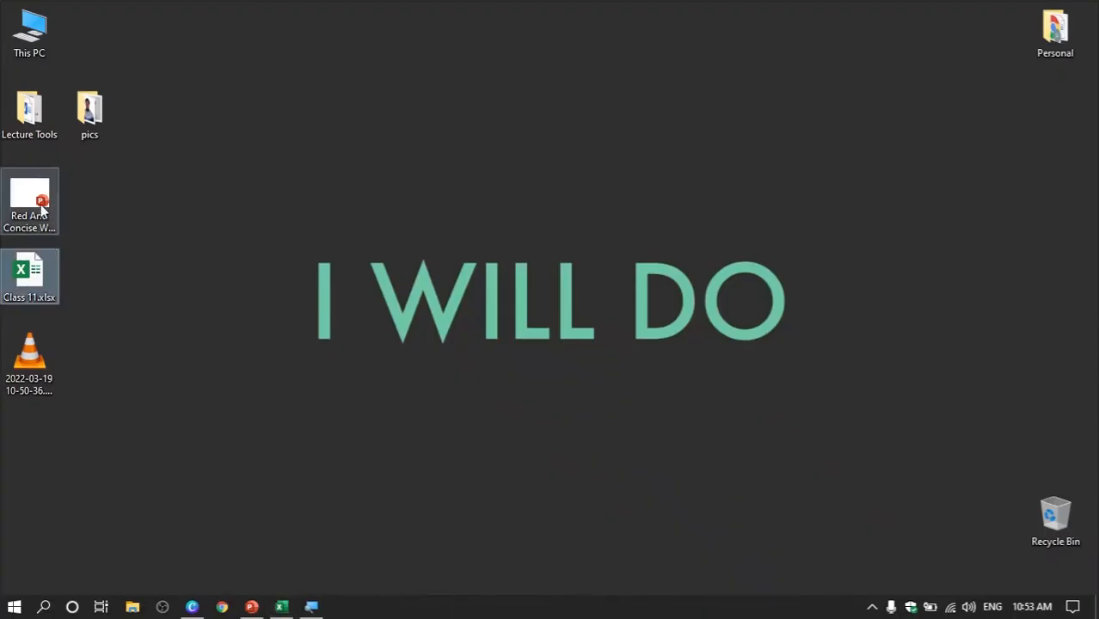
left_click_drag(89, 110, 521, 229)
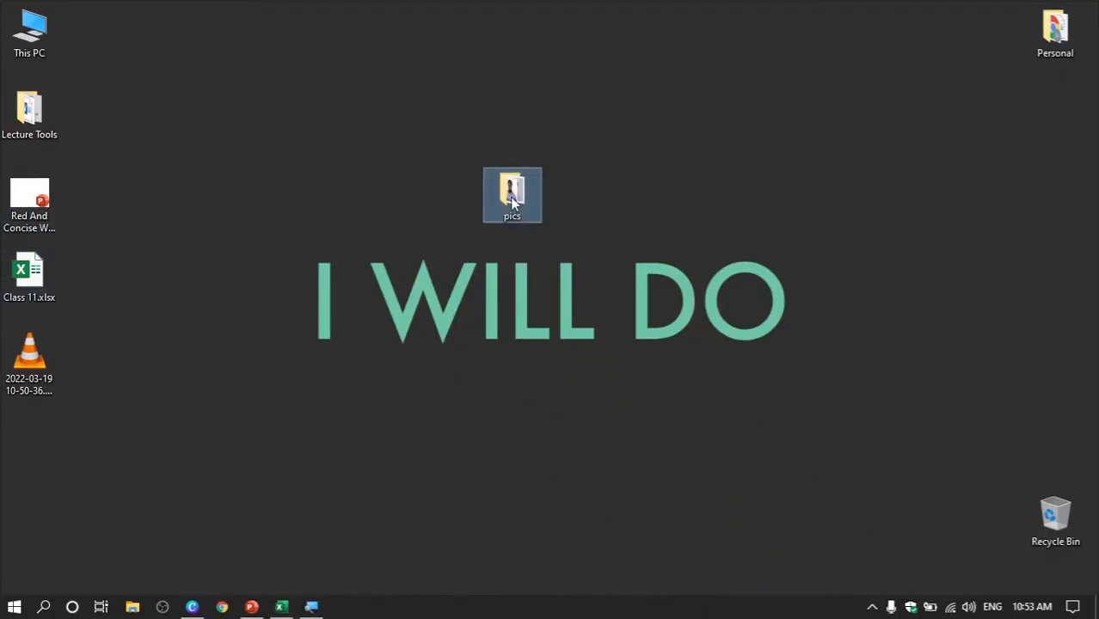
double_click(512, 198)
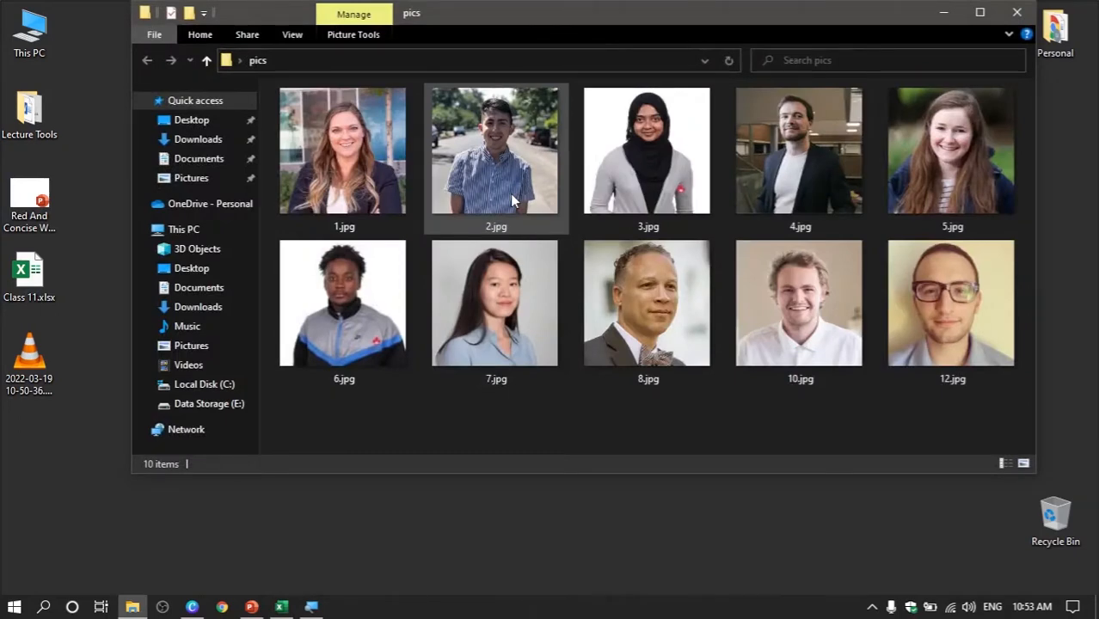
left_click(281, 607)
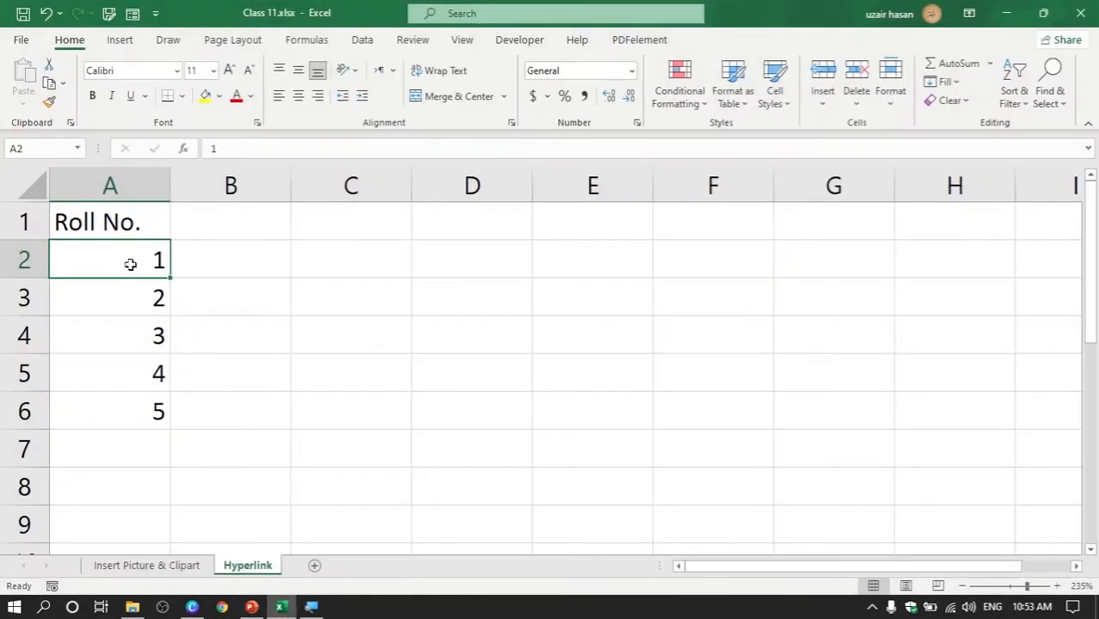
Insert a comment on cell A2 without the author name and shrink its box to a square spanning about rows 2 to 4
right_click(130, 264)
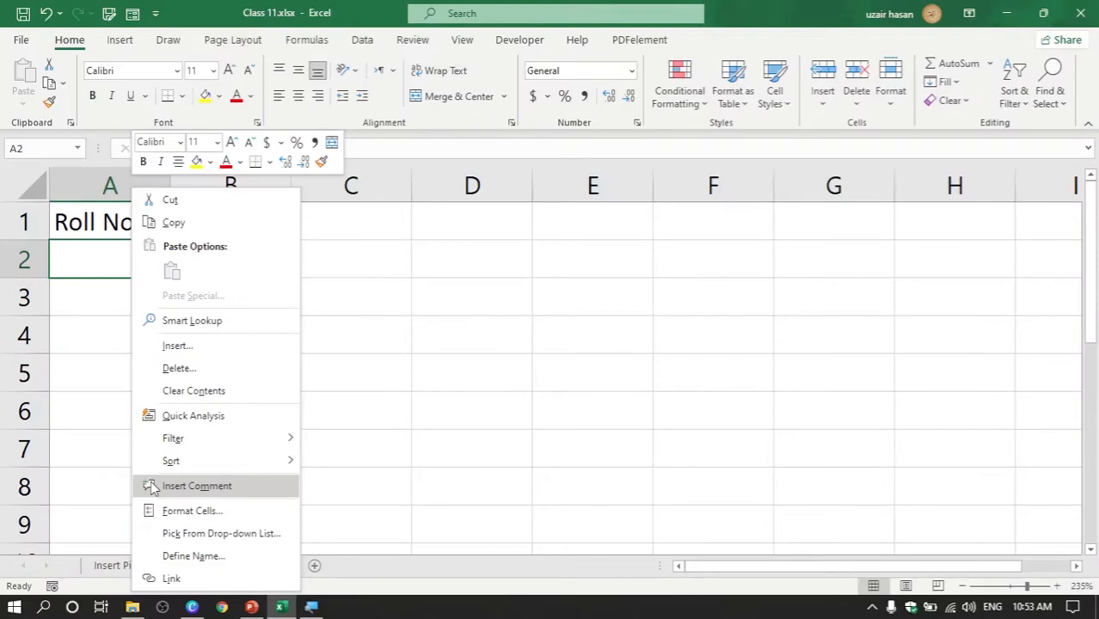
left_click(151, 487)
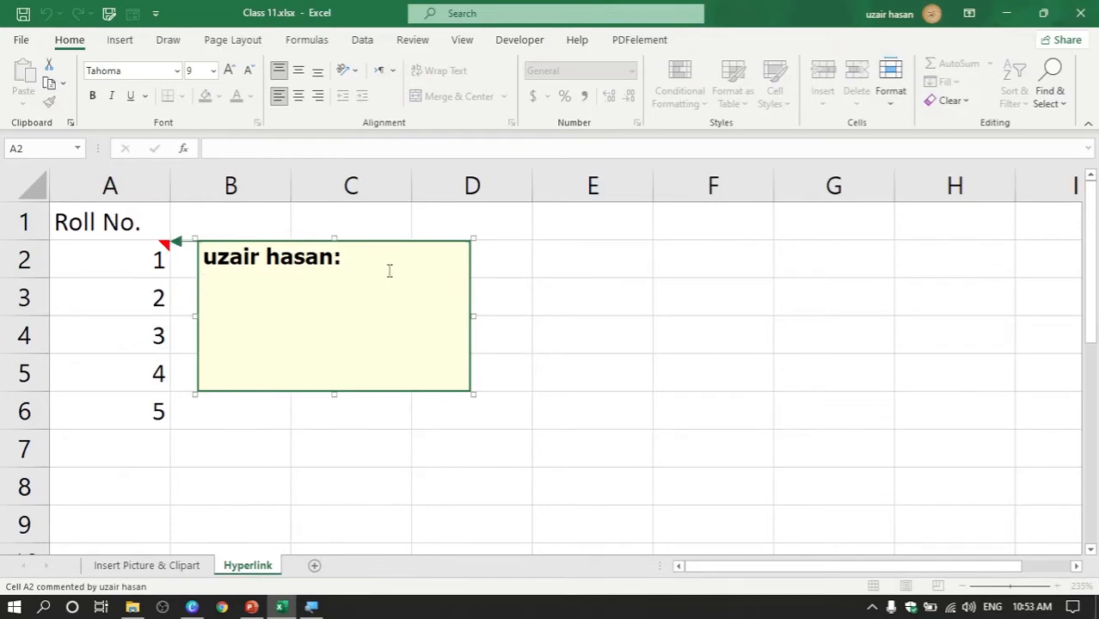
left_click_drag(387, 269, 161, 261)
key("BackSpace")
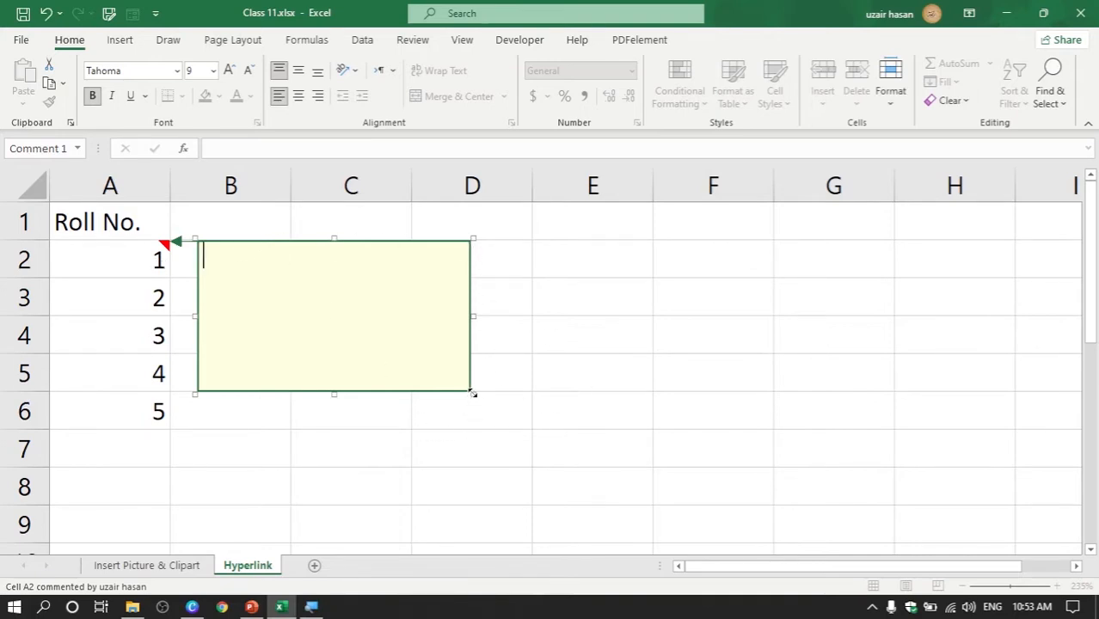
left_click_drag(400, 389, 305, 346)
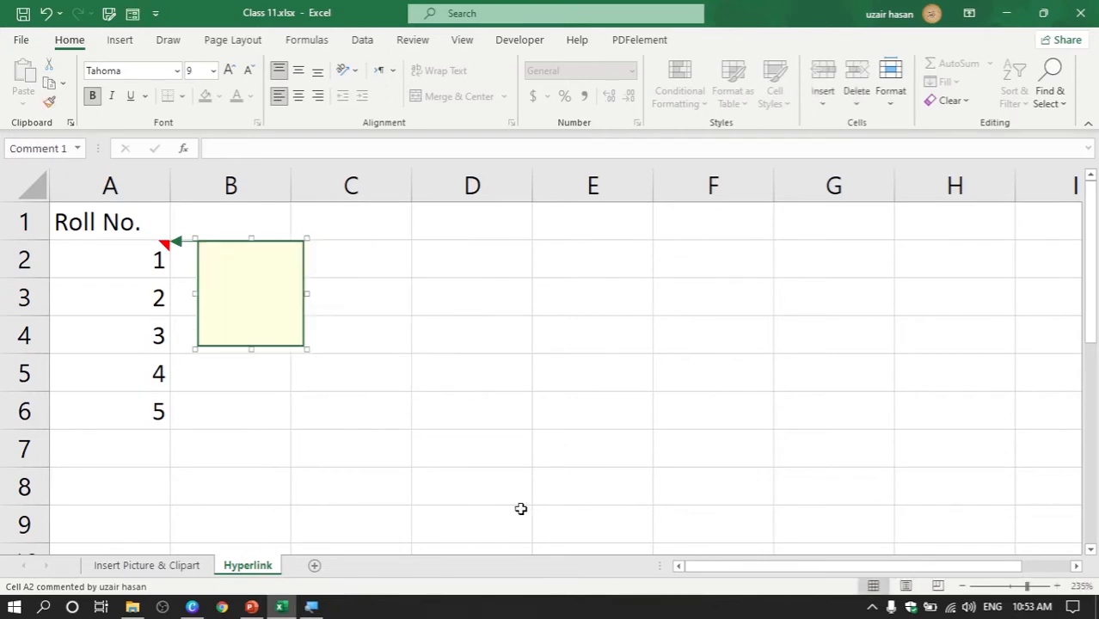
Open the picture fill effects for the fill color of cell A2's comment box
right_click(305, 332)
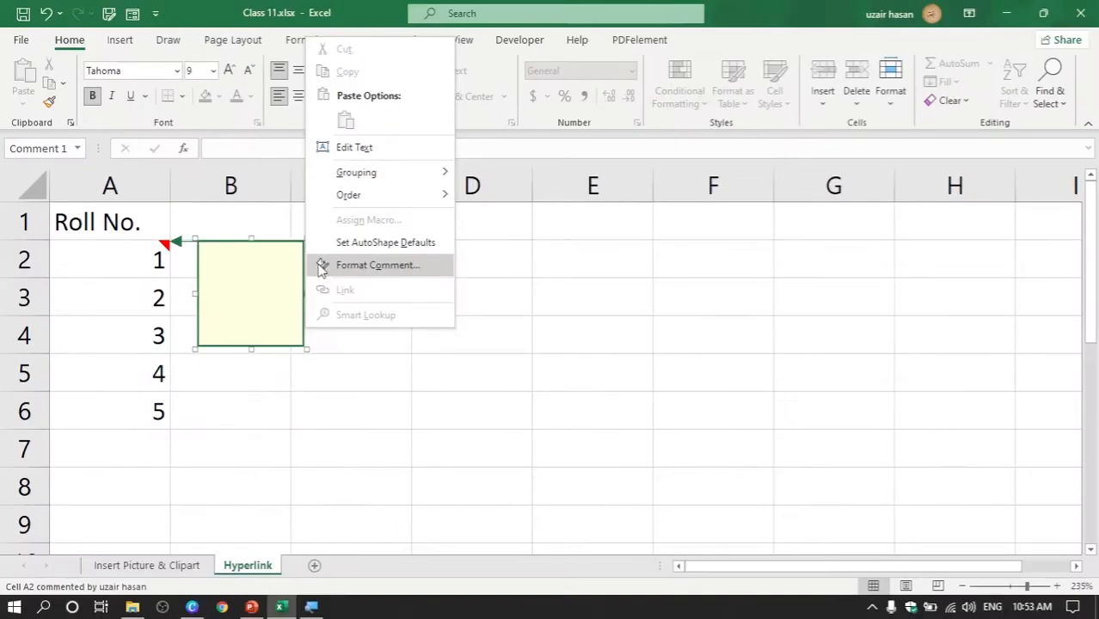
left_click(329, 277)
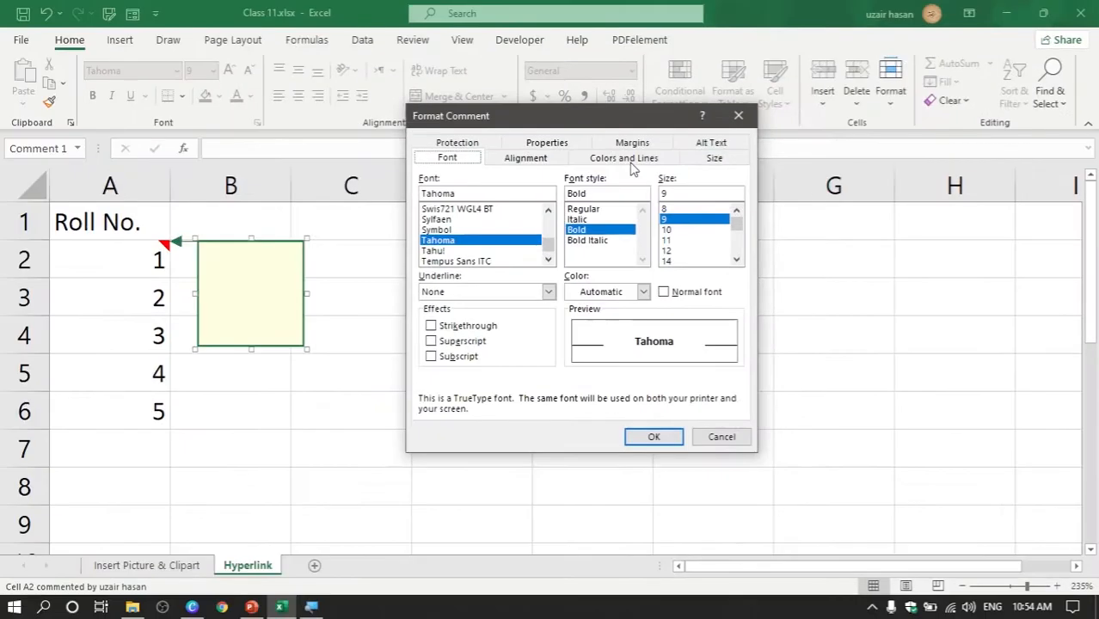
left_click(606, 164)
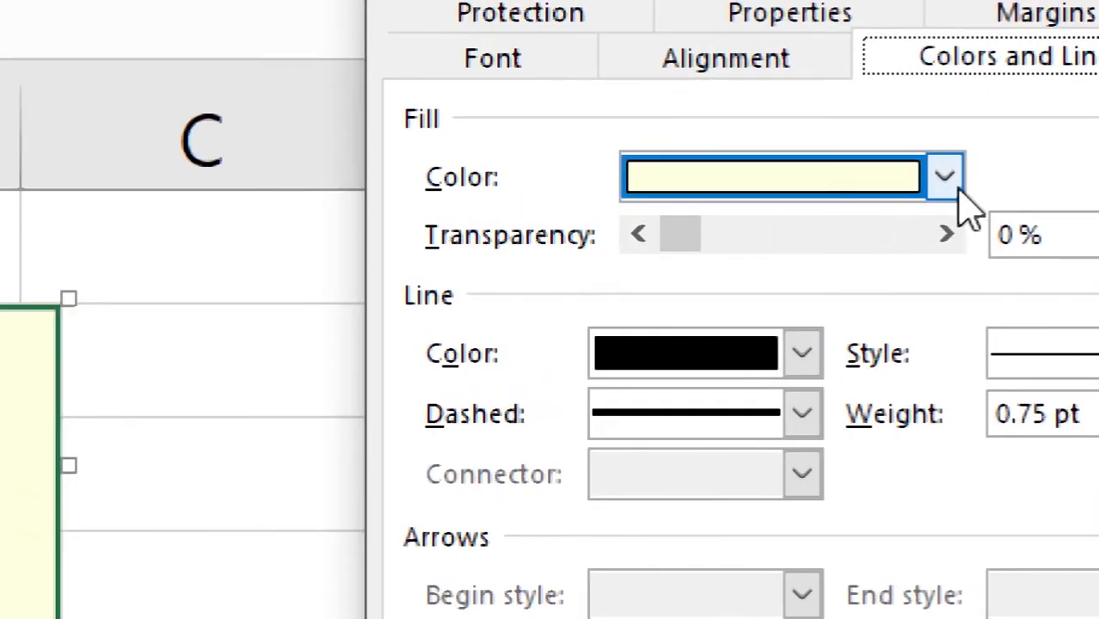
left_click(945, 179)
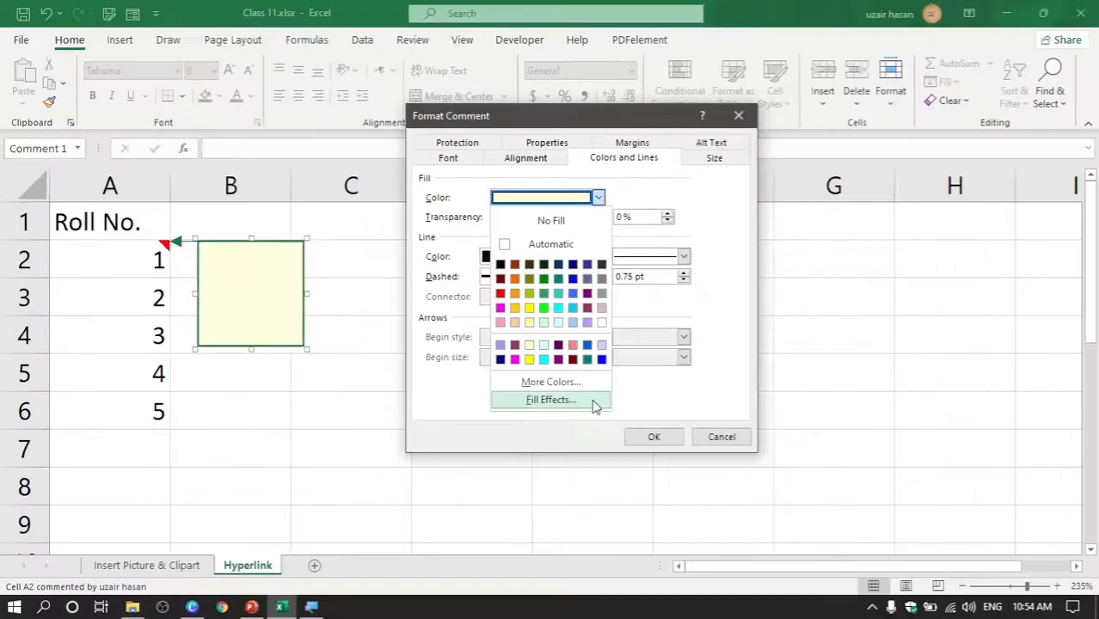
left_click(552, 400)
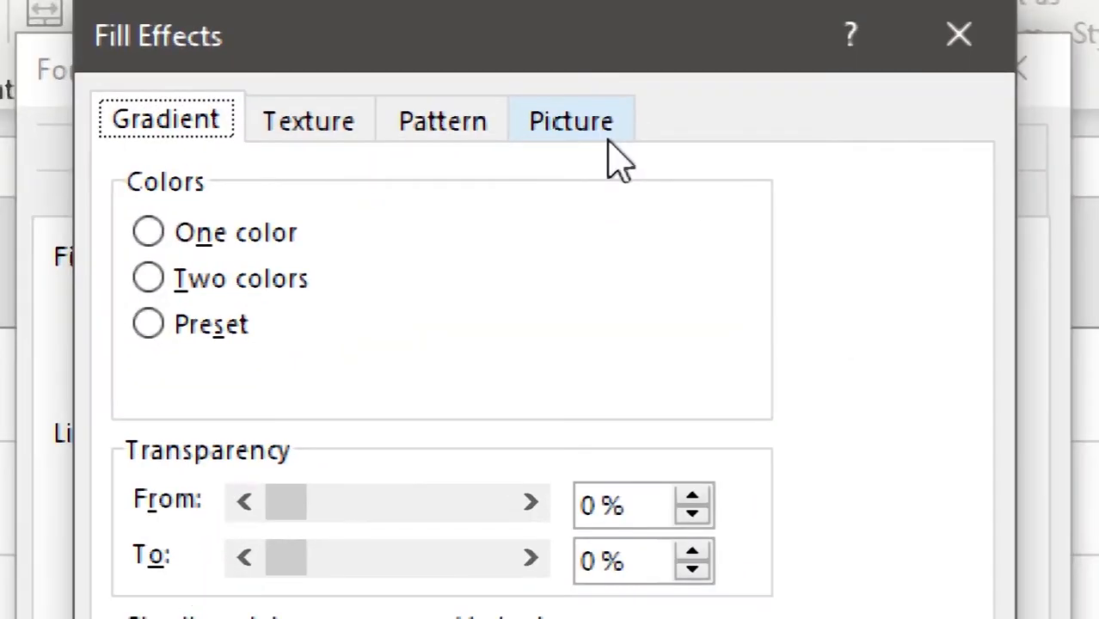
left_click(604, 135)
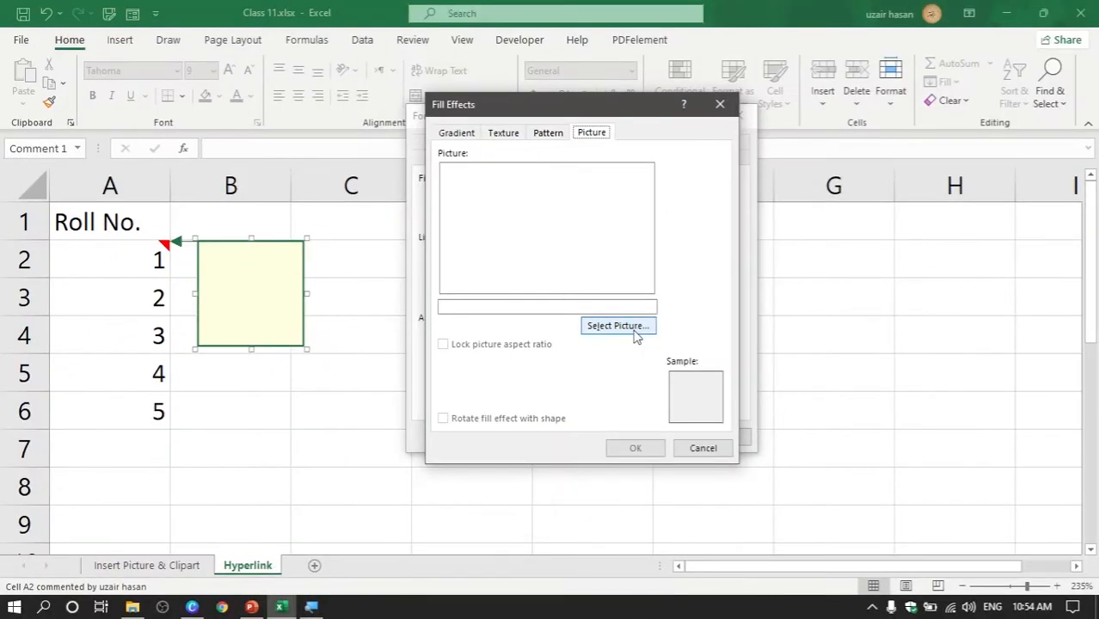
Fill the comment box with 1.jpg from the pics folder on the Desktop and apply the comment formatting
left_click(617, 326)
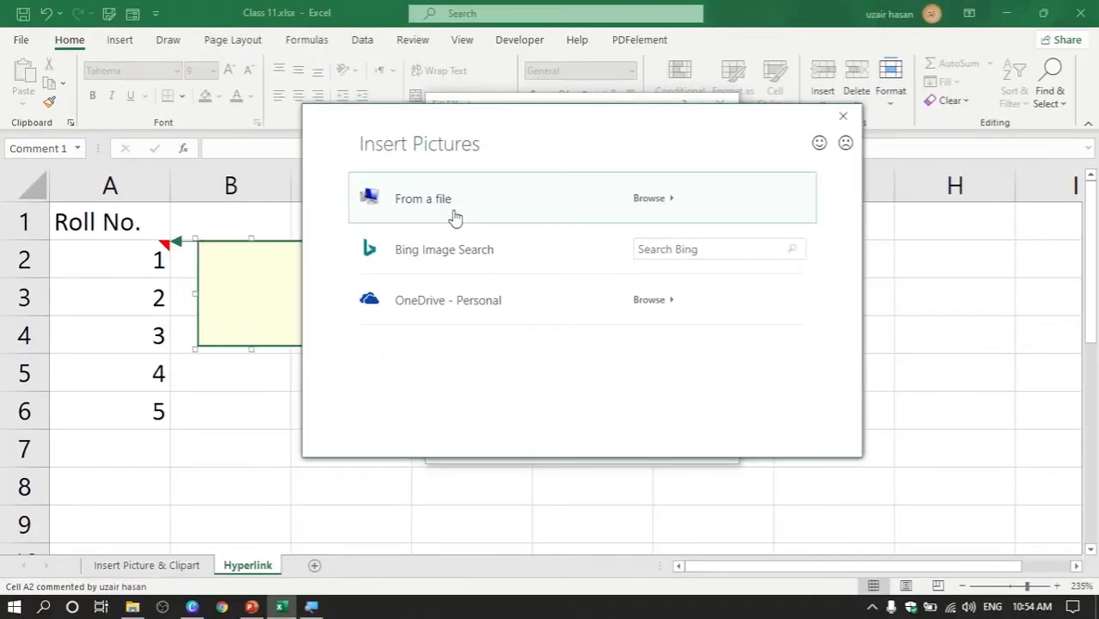
left_click(449, 207)
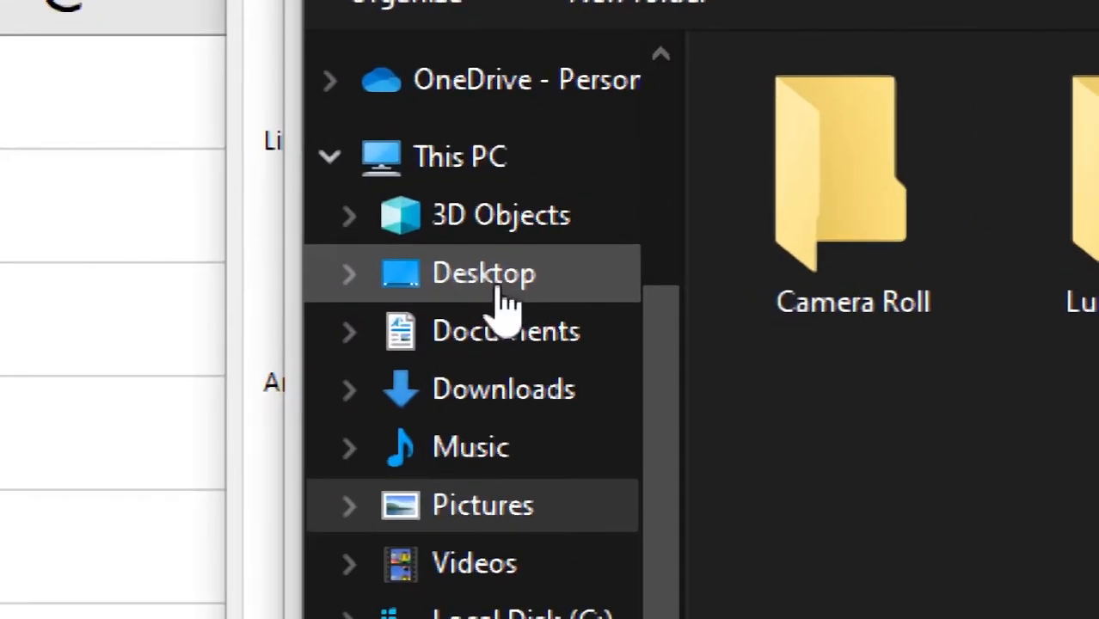
left_click(501, 292)
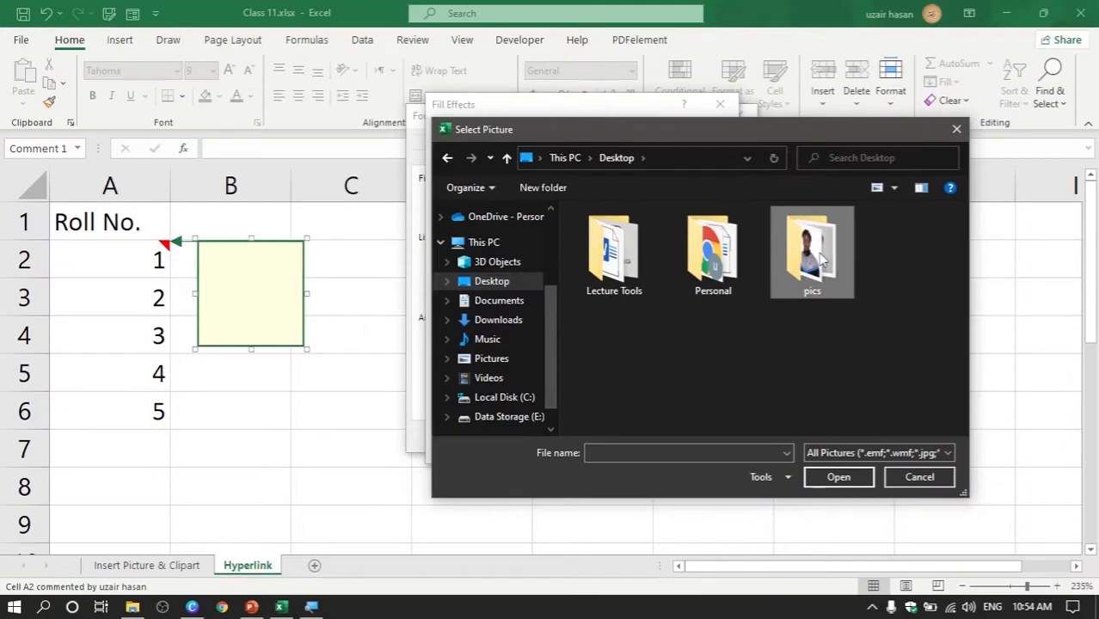
double_click(847, 267)
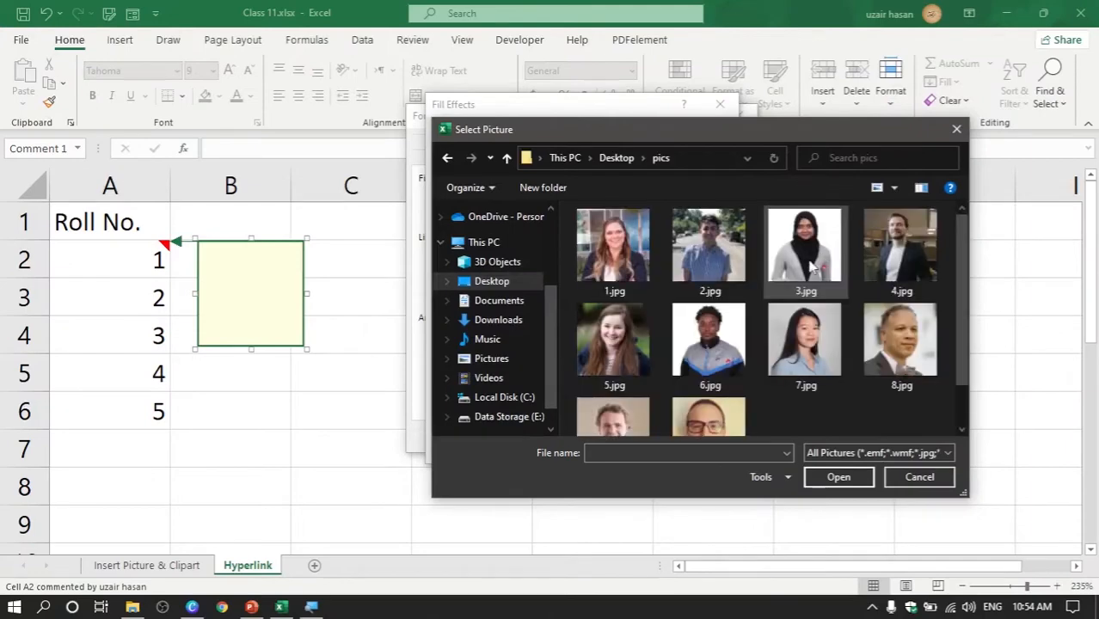
left_click(618, 241)
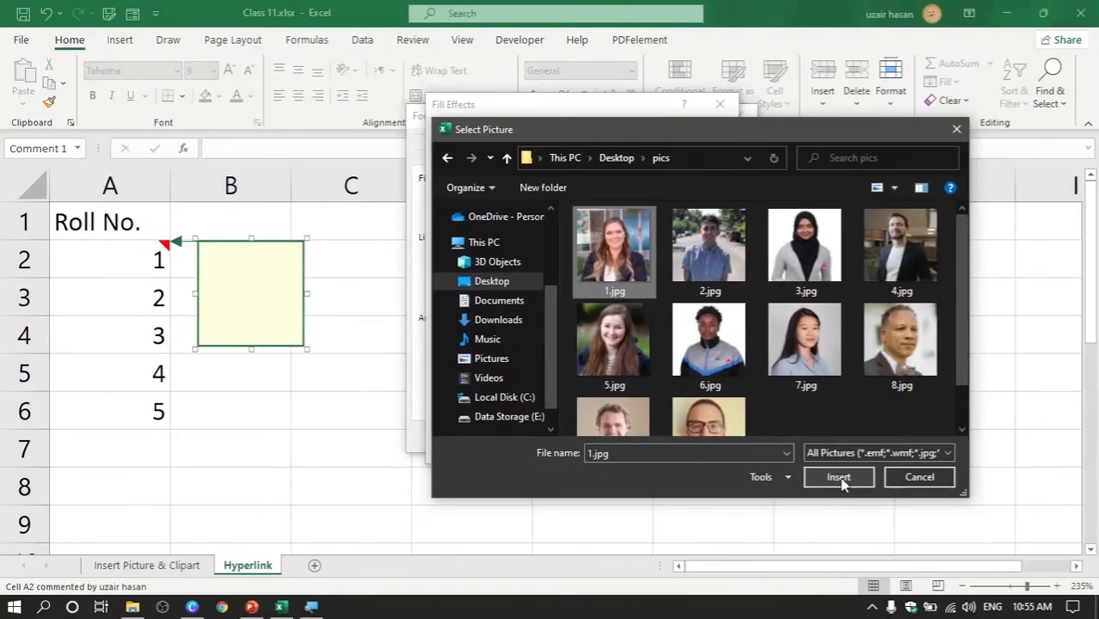
left_click(843, 494)
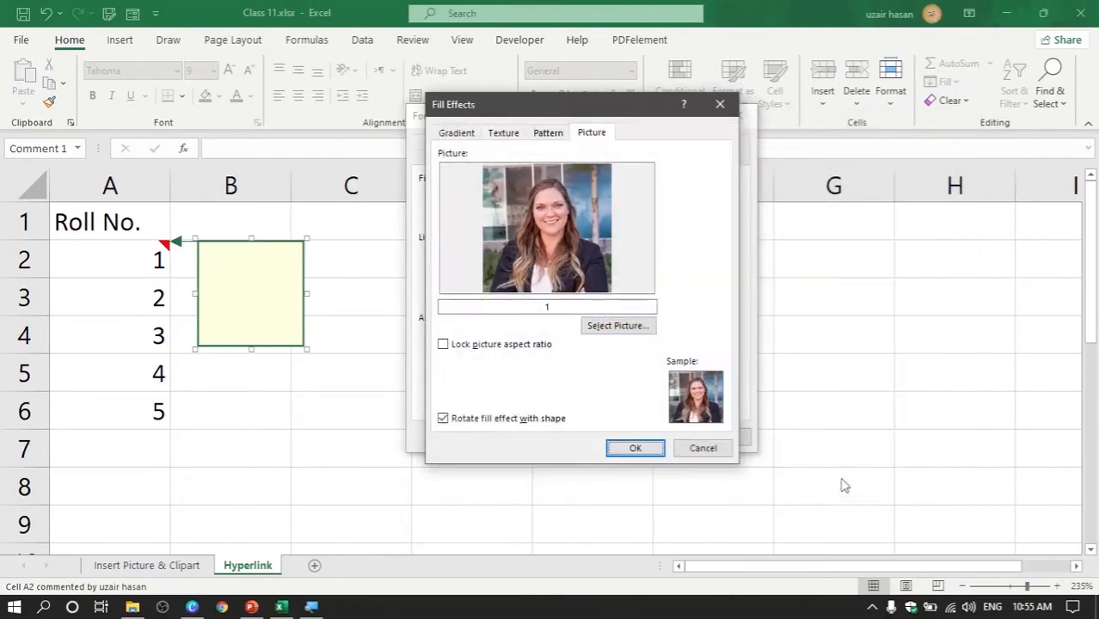
left_click(636, 449)
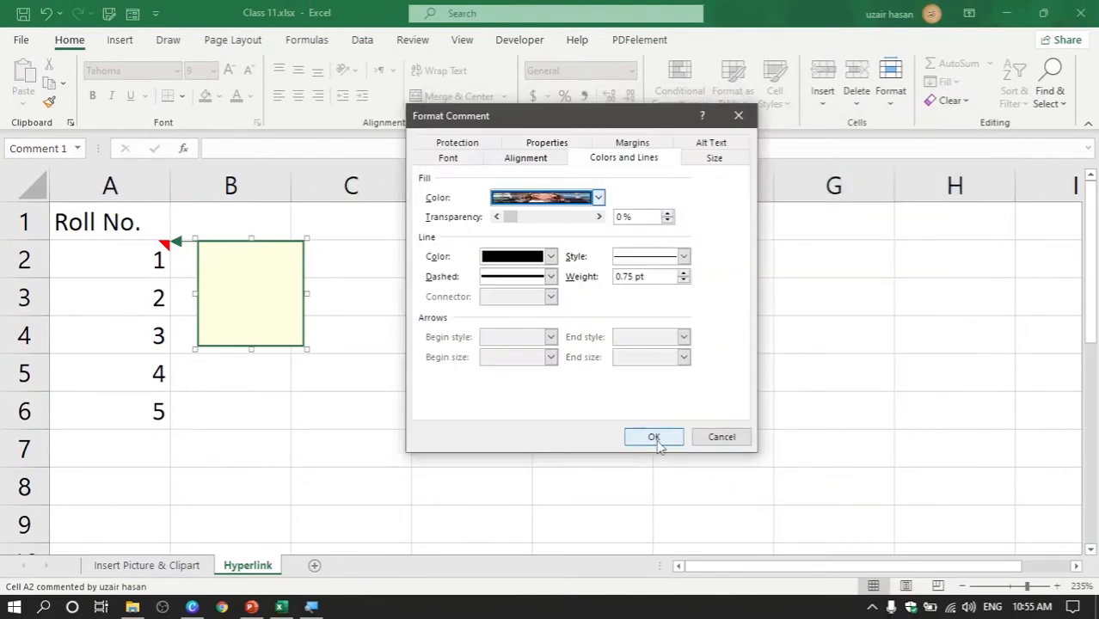
left_click(653, 439)
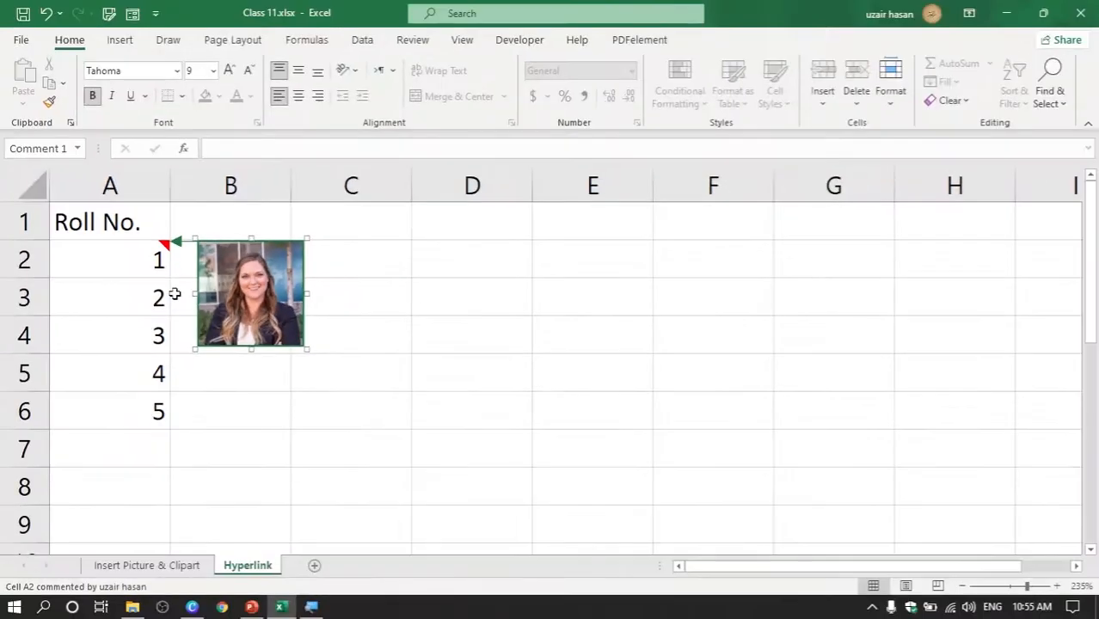
Preview the picture comment on cell A2 and look over the cell's options for editing or deleting it
left_click(474, 306)
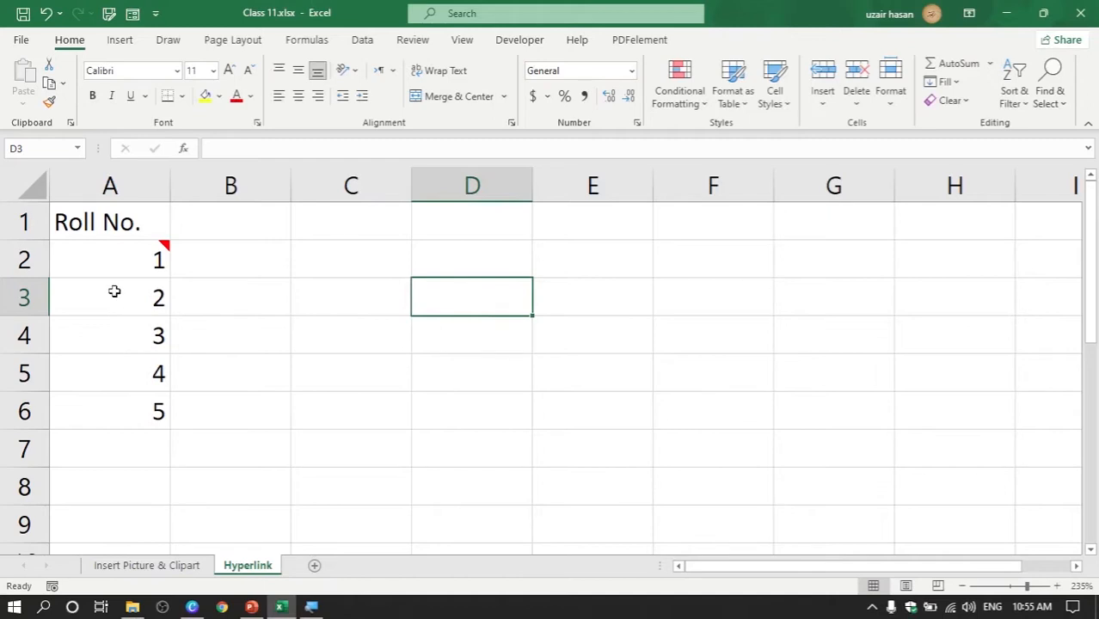
mouse_move(117, 272)
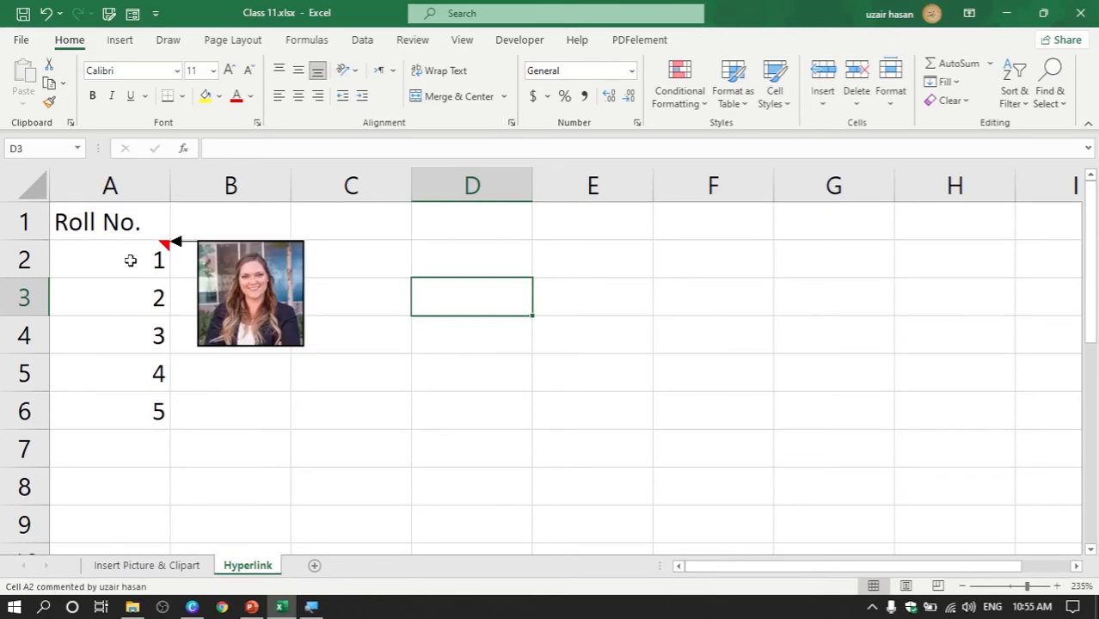
right_click(131, 268)
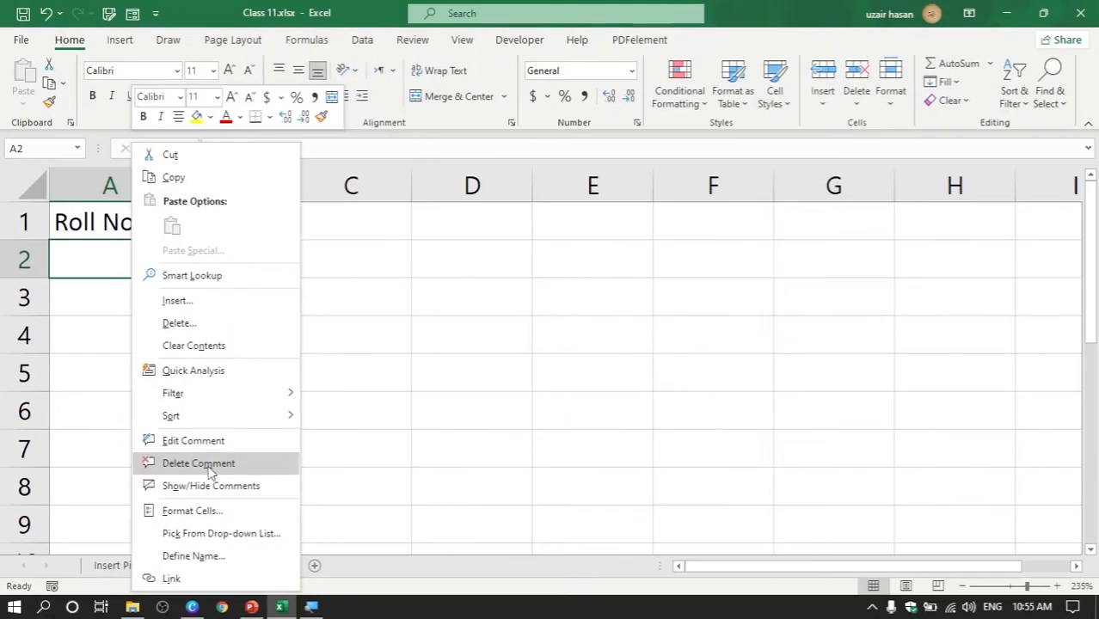
left_click(1068, 456)
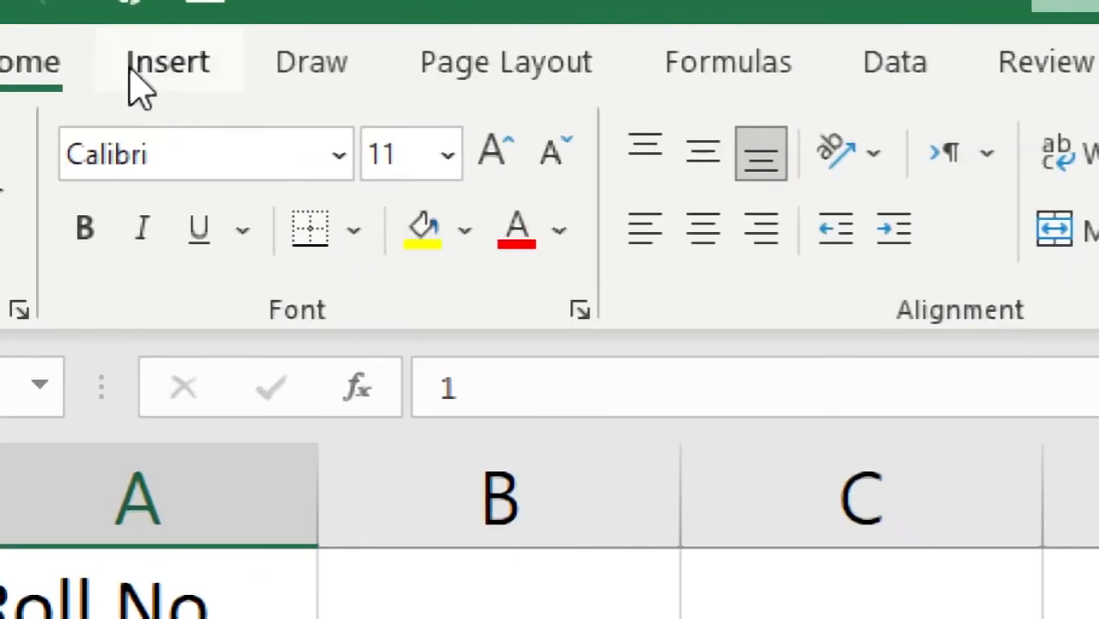
Insert the picture 2.jpg from the pics folder on this device into the Hyperlink sheet
left_click(164, 102)
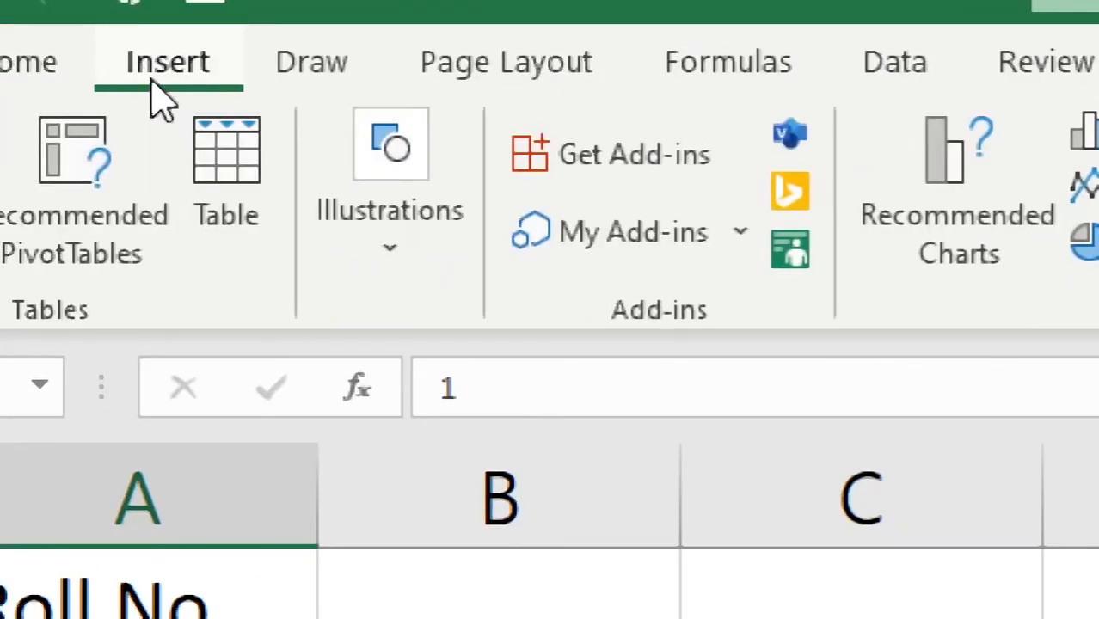
left_click(443, 284)
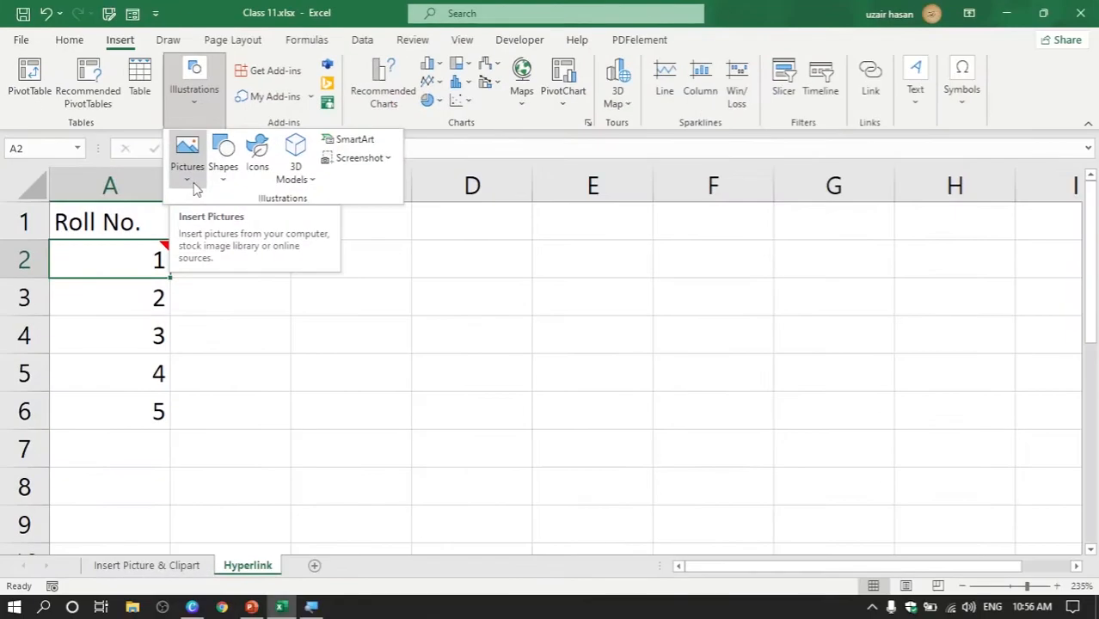
left_click(391, 451)
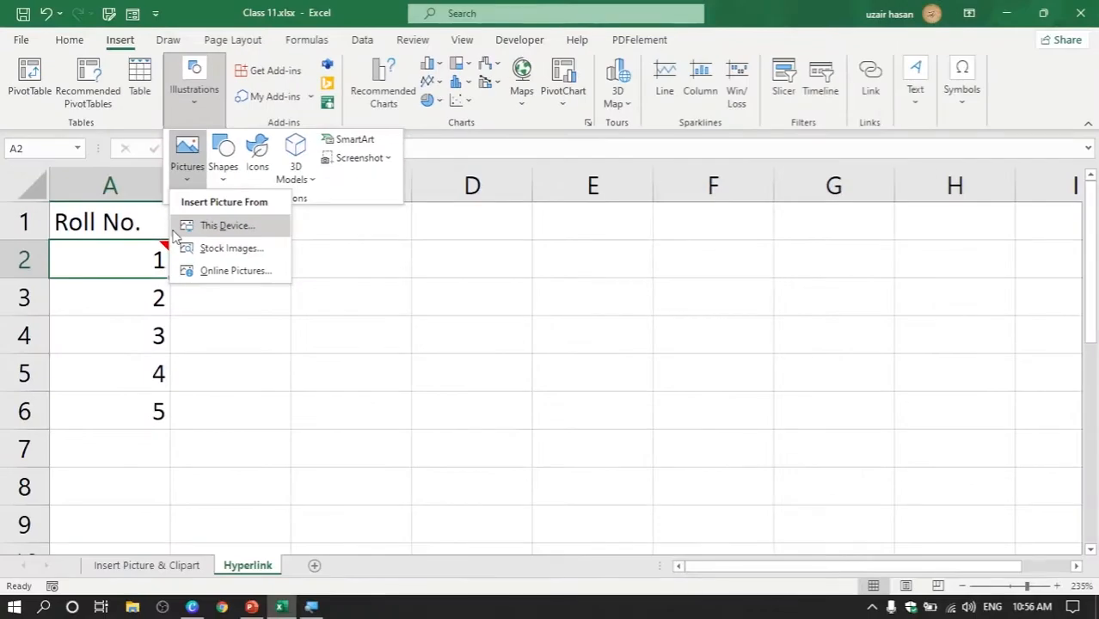
left_click(191, 227)
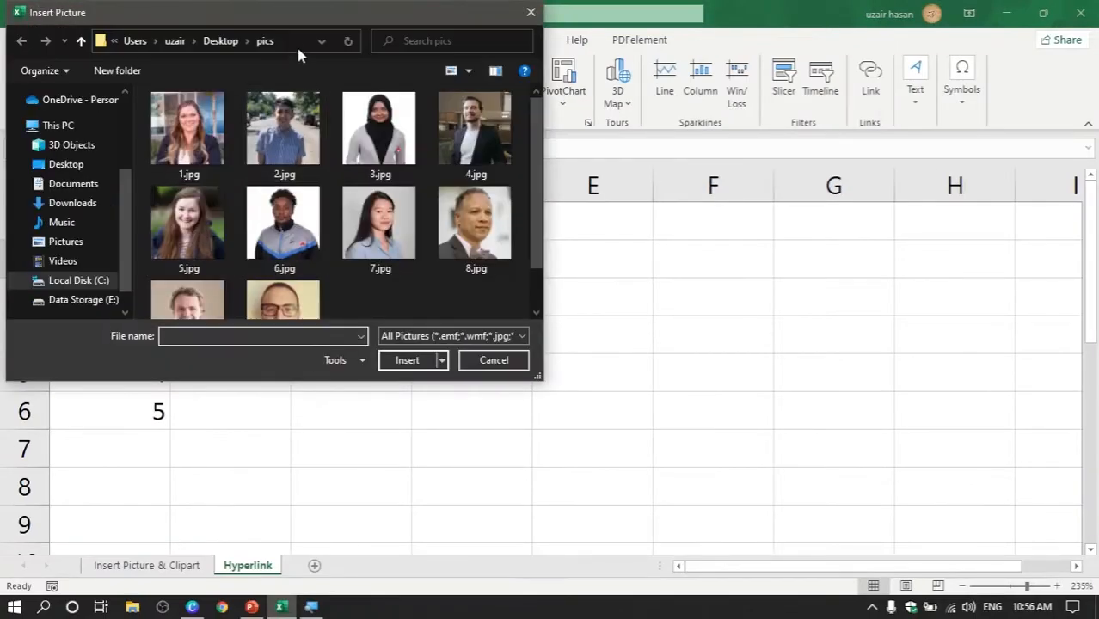
left_click_drag(291, 28, 481, 114)
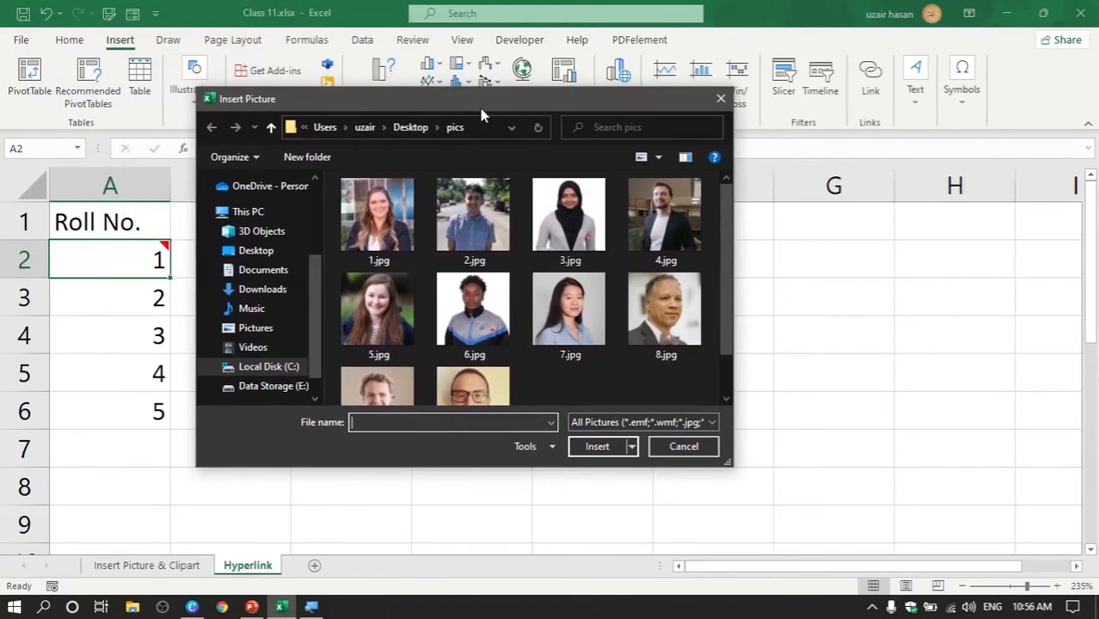
left_click(458, 201)
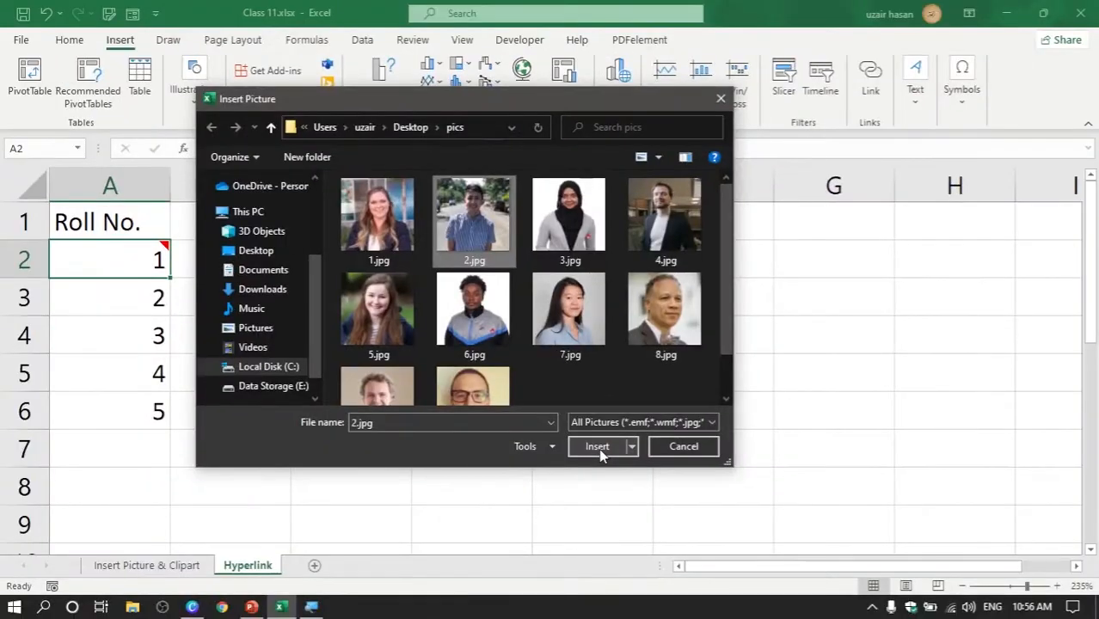
left_click(605, 456)
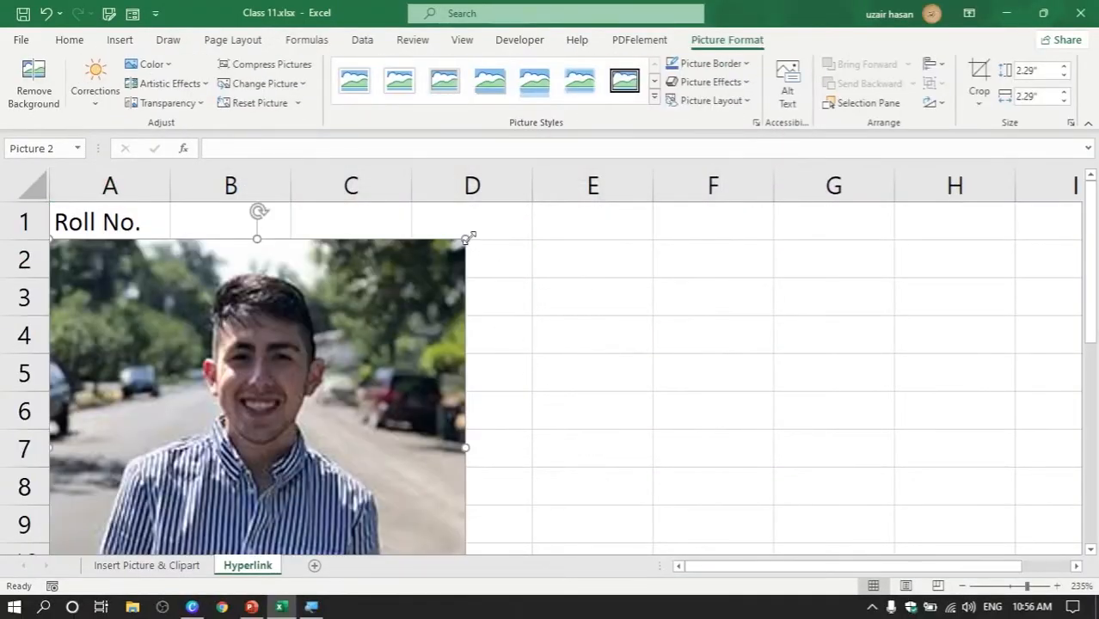
Shrink the inserted picture to about 0.83" by 0.83" and place it over columns B and C, around rows 2 to 5
left_click_drag(466, 239, 498, 359)
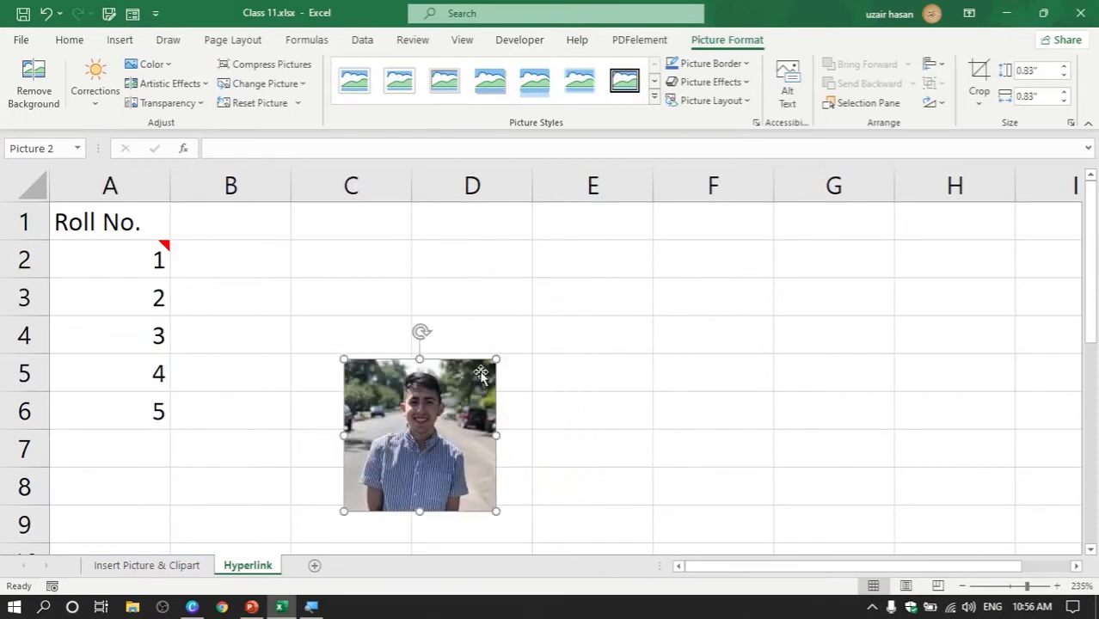
left_click_drag(430, 405, 313, 279)
mouse_move(102, 249)
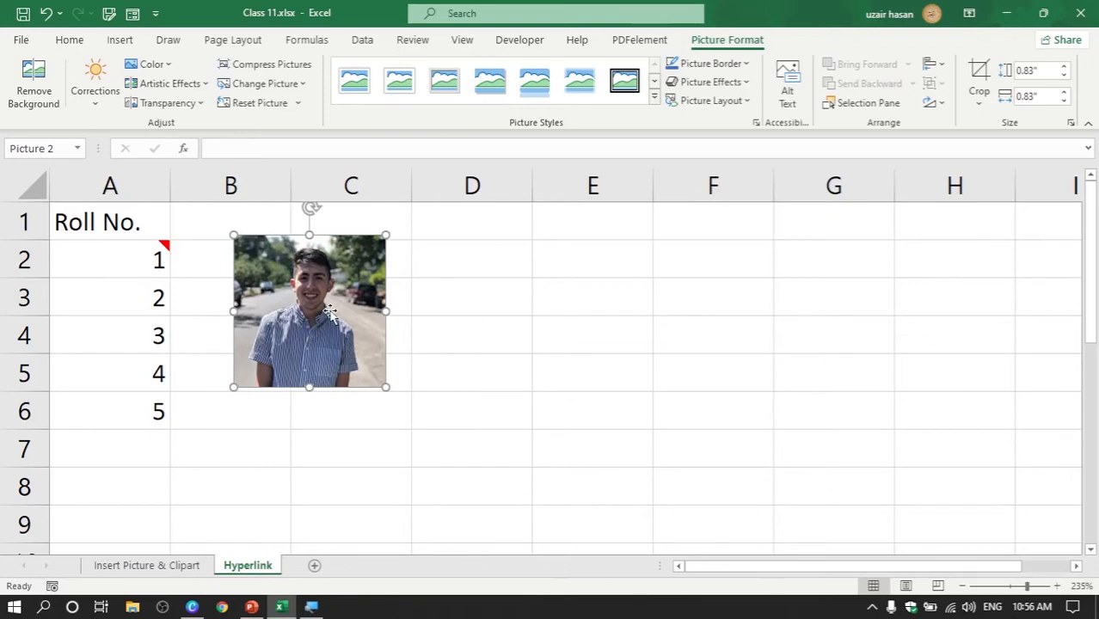
Move the inserted picture over columns C and D, around rows 2 to 5, and preview the picture comment on cell A2
left_click_drag(311, 308, 392, 312)
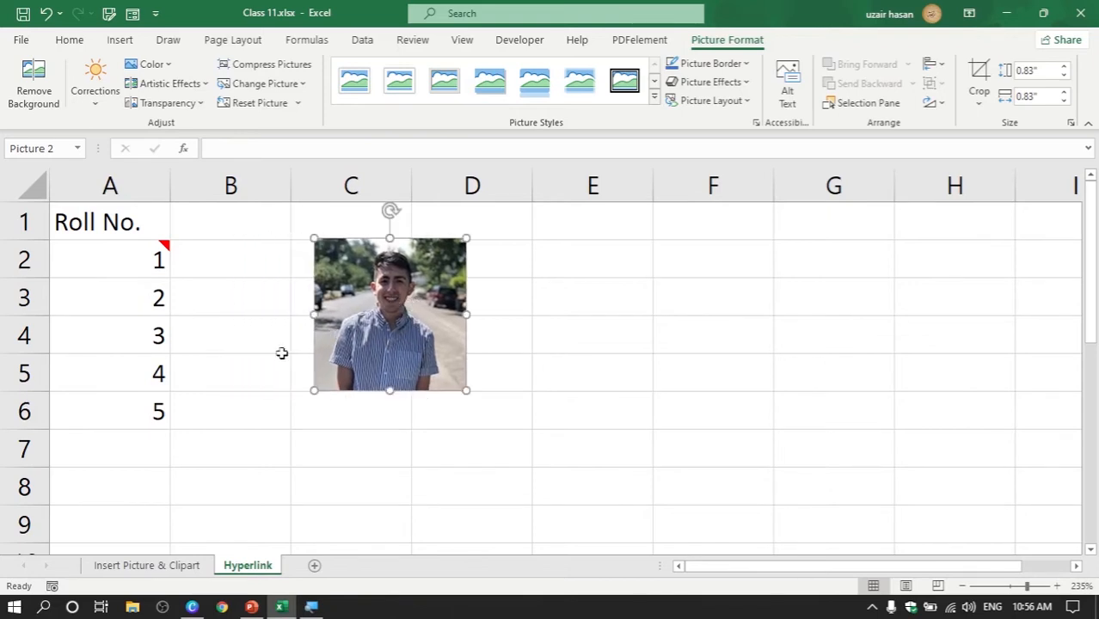
mouse_move(145, 267)
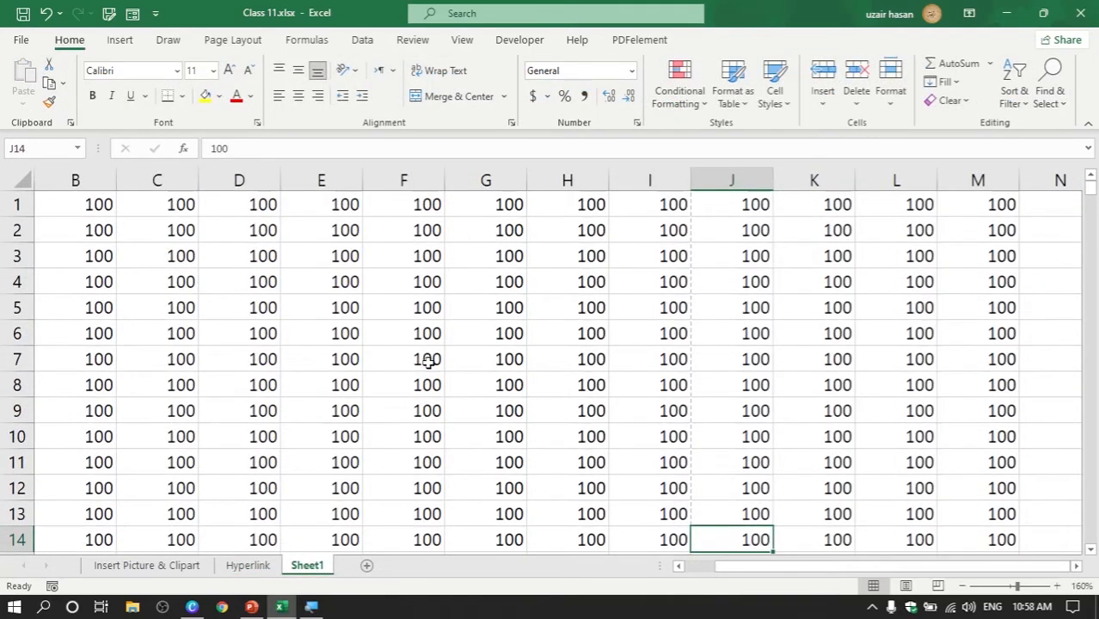
Look over the data on Sheet1 and examine its first page in the print preview, zoomed in and as a whole
scroll(367, 368, "down", 2)
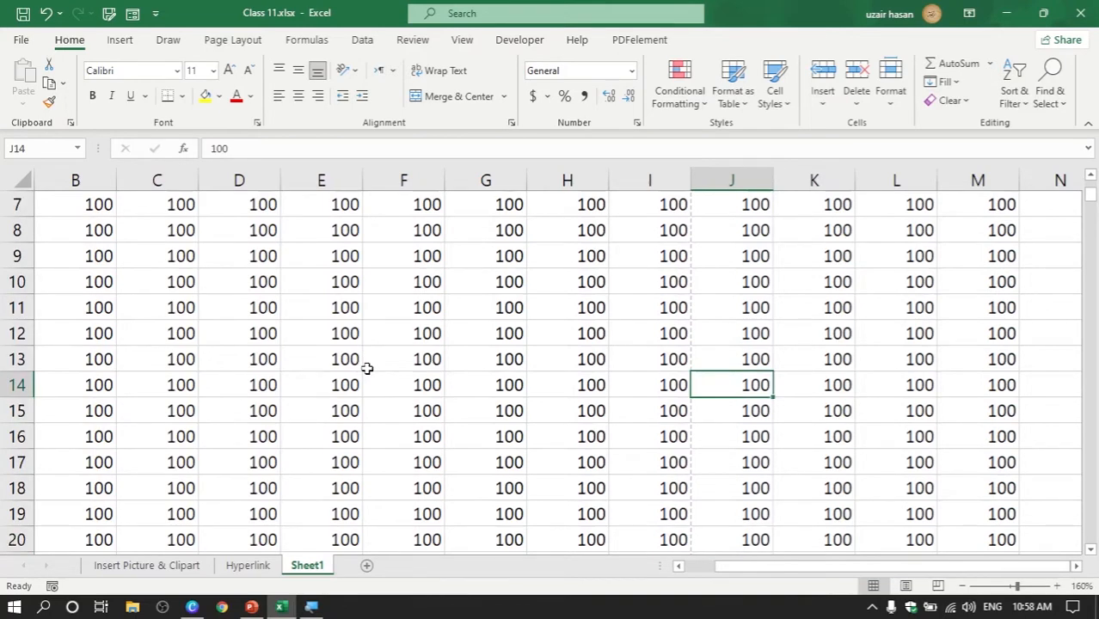
key("ctrl+p")
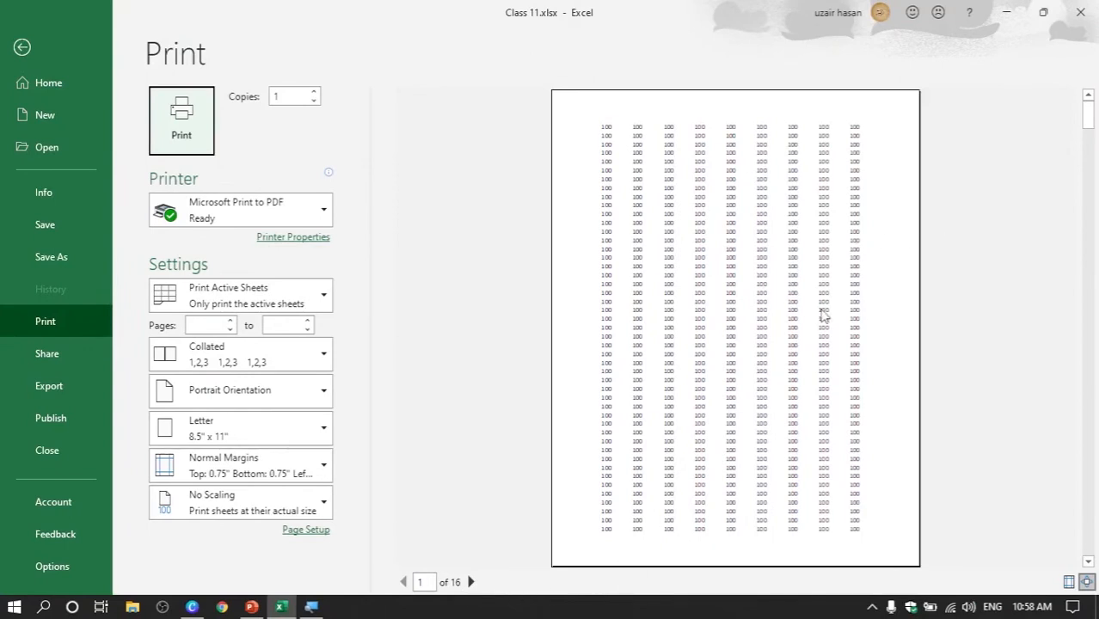
left_click(834, 358)
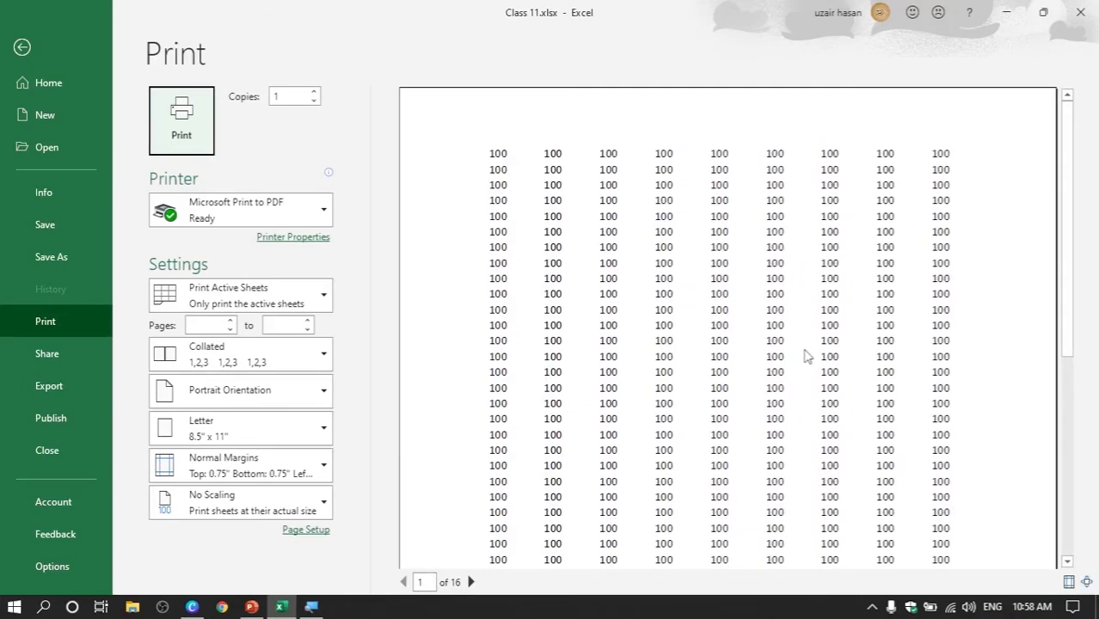
scroll(804, 355, "down", 1)
left_click_drag(1074, 297, 1062, 329)
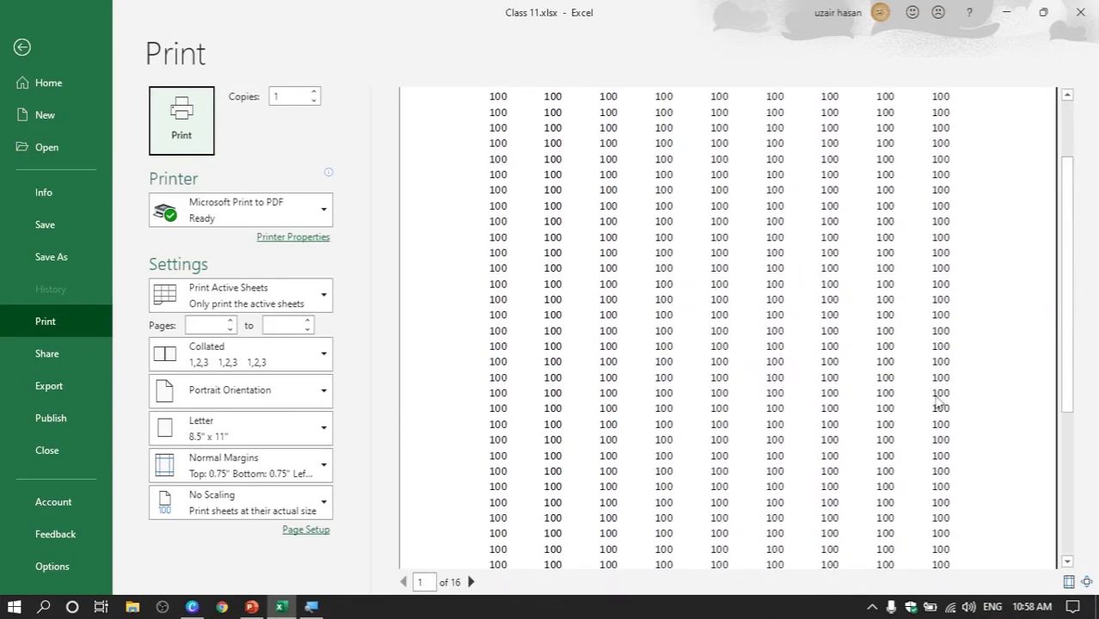
left_click(869, 410)
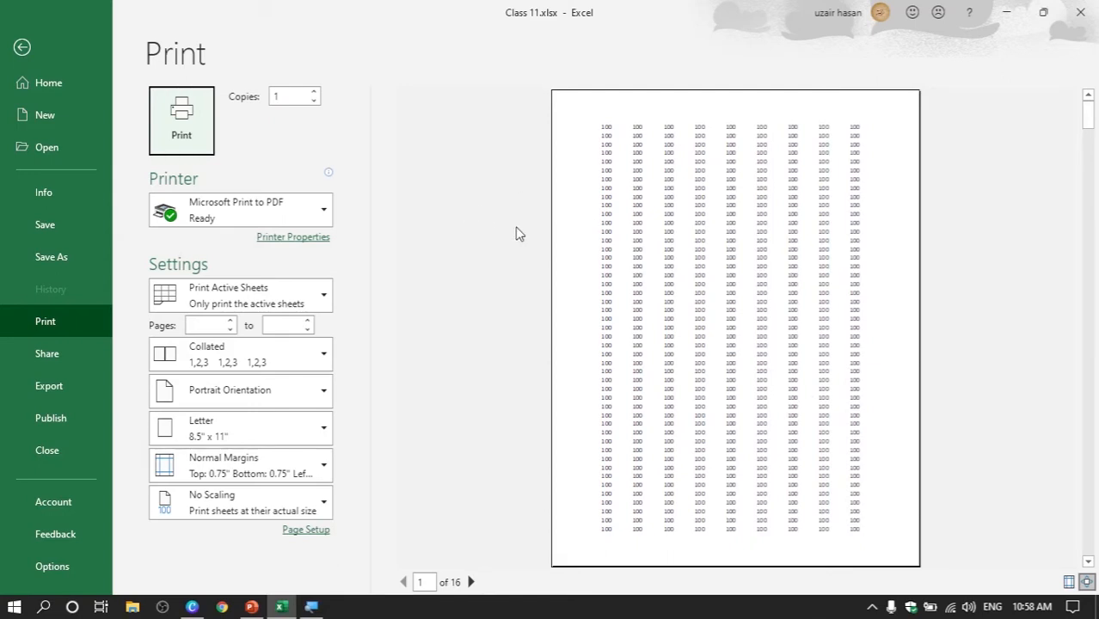
left_click(22, 50)
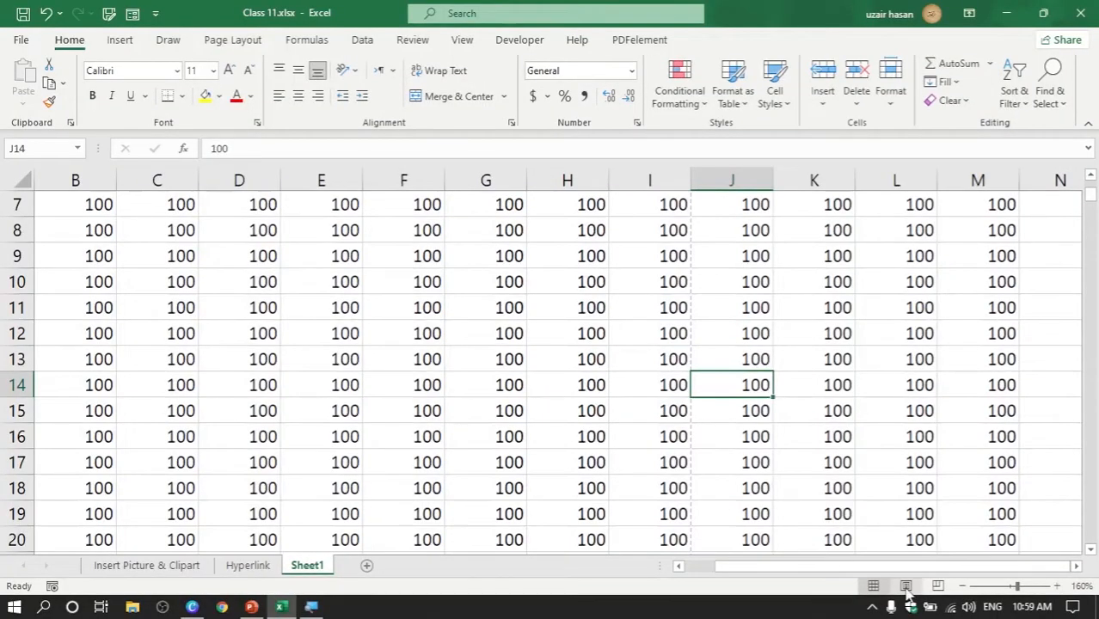
Show Sheet1 in Page Layout view with the header area of the first page and column A in sight
left_click(905, 586)
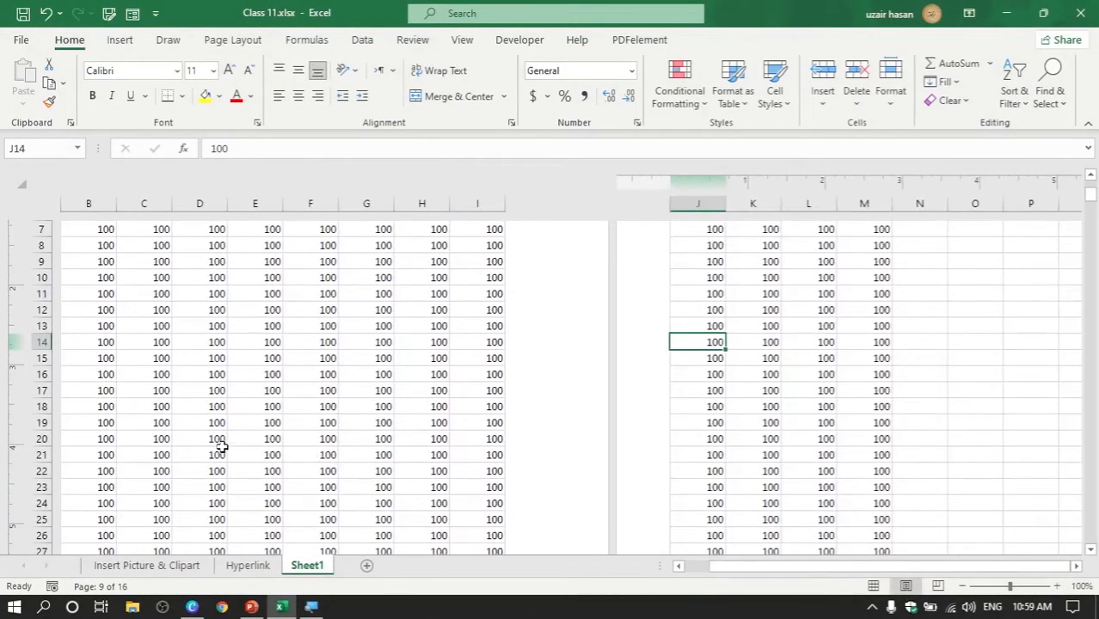
scroll(221, 446, "up", 3)
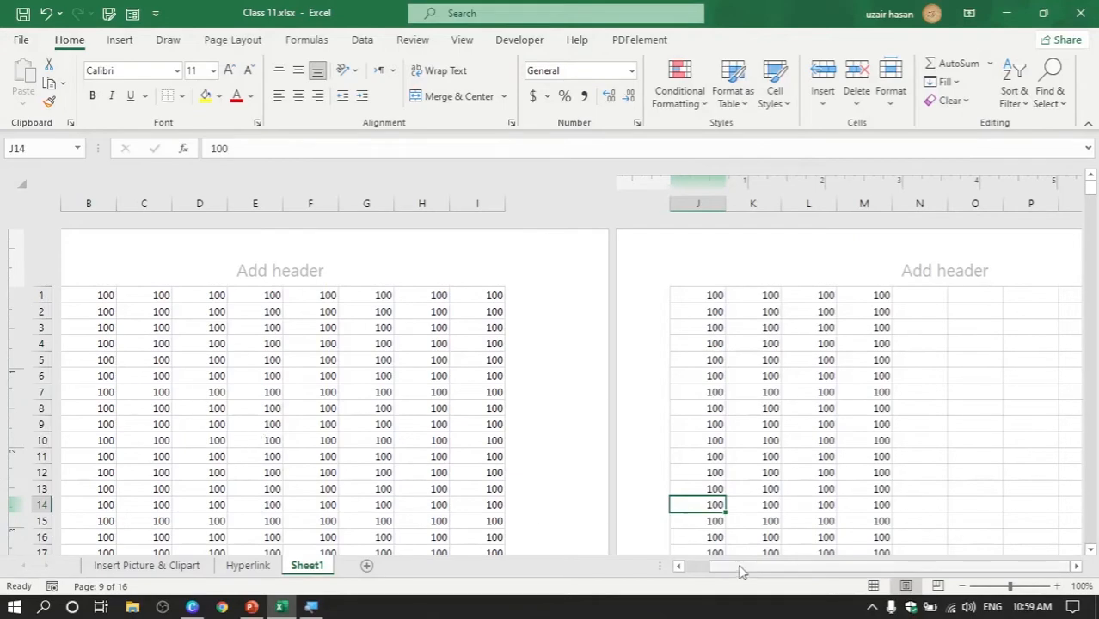
left_click_drag(736, 567, 689, 570)
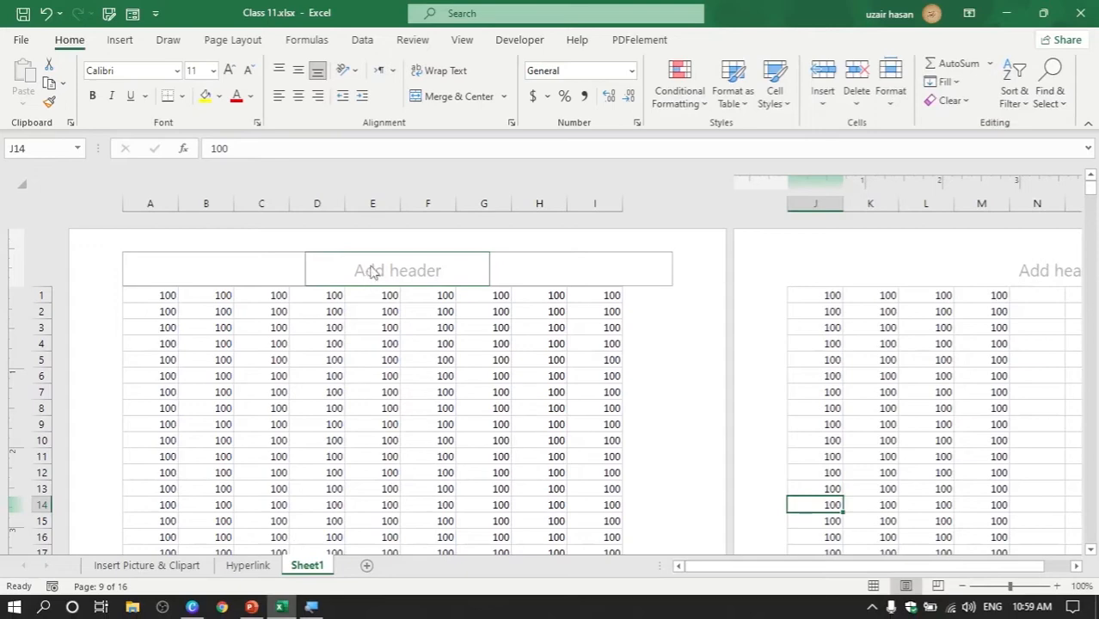
Insert the picture 4.jpg from the pics folder into the center header section of Sheet1 and leave the header
left_click(366, 273)
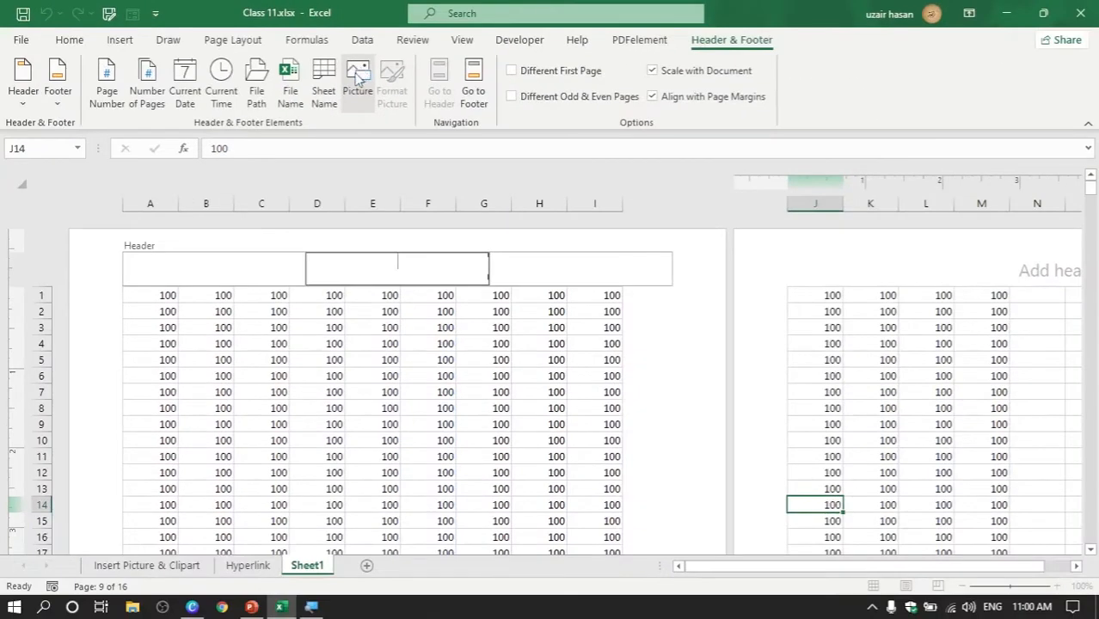
left_click(359, 77)
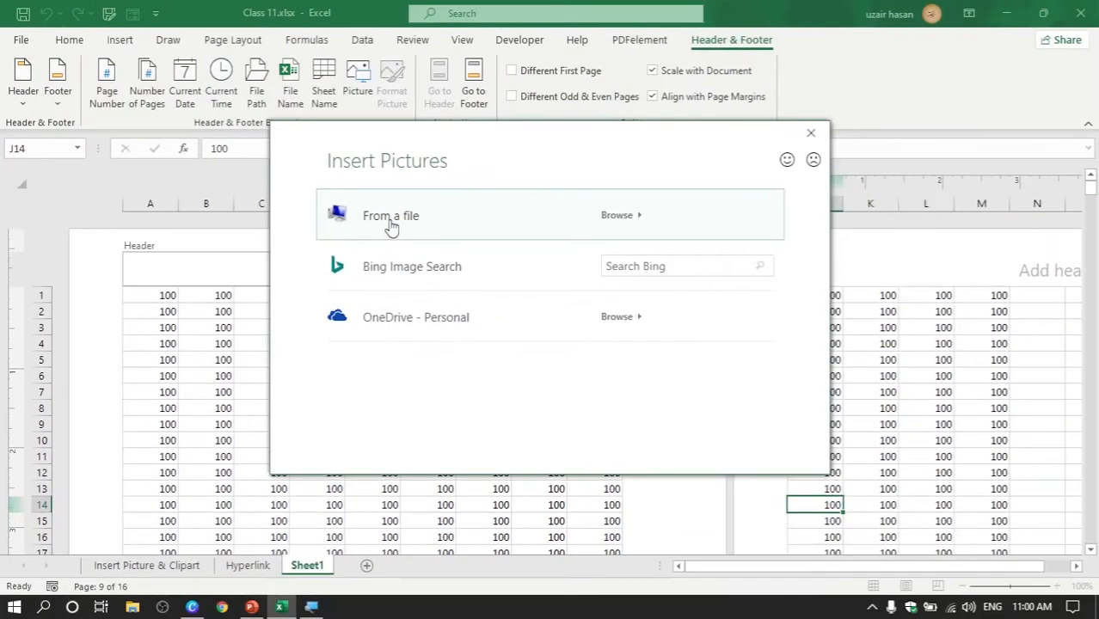
left_click(490, 258)
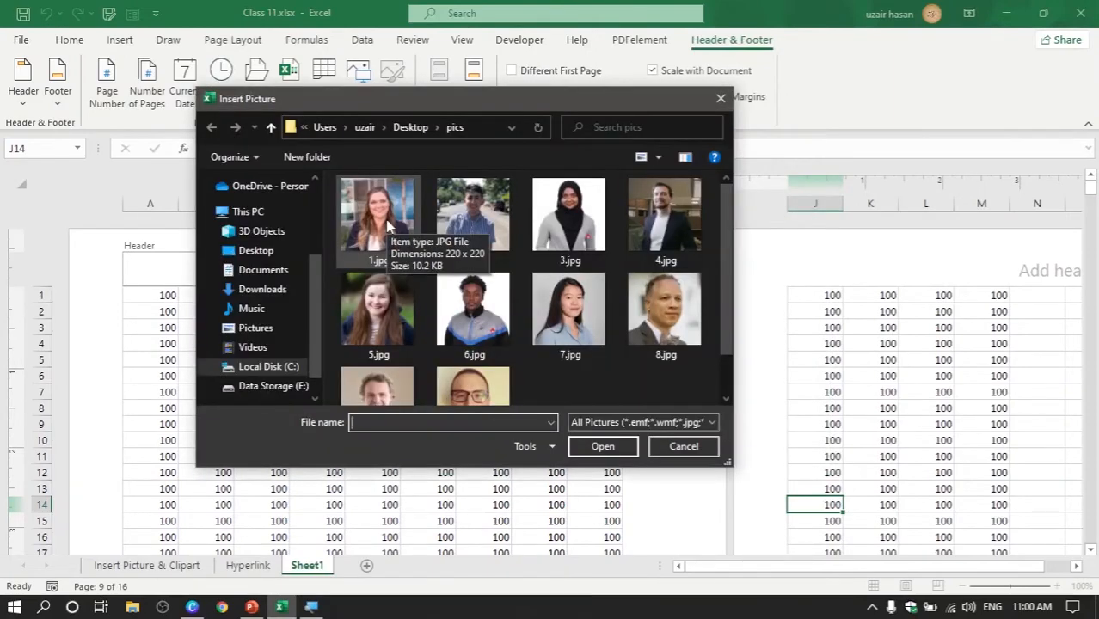
left_click(662, 222)
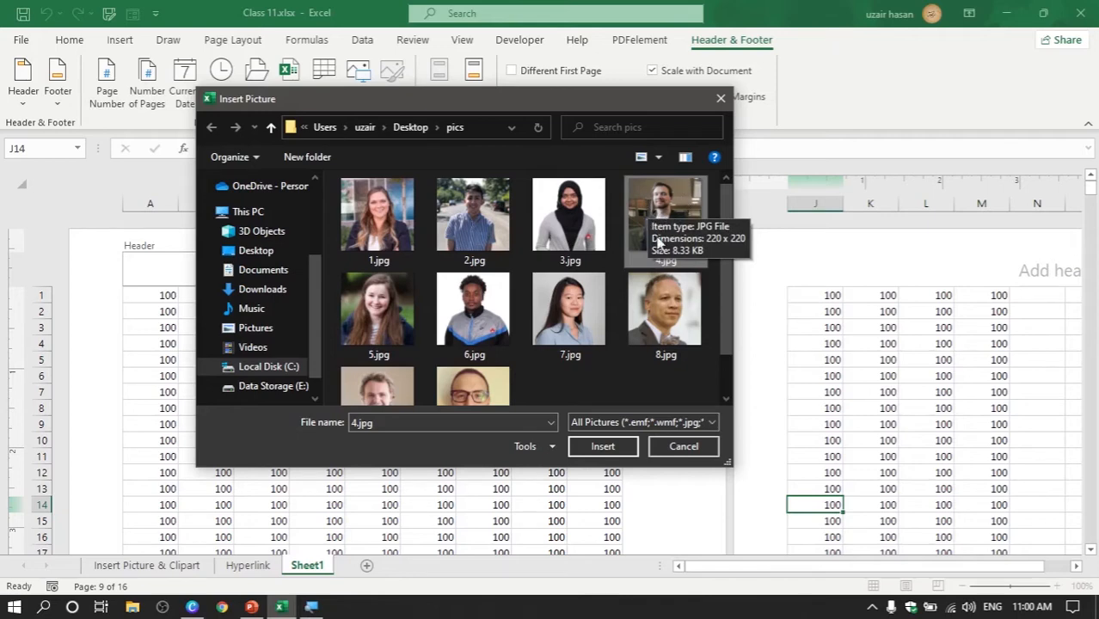
left_click(603, 446)
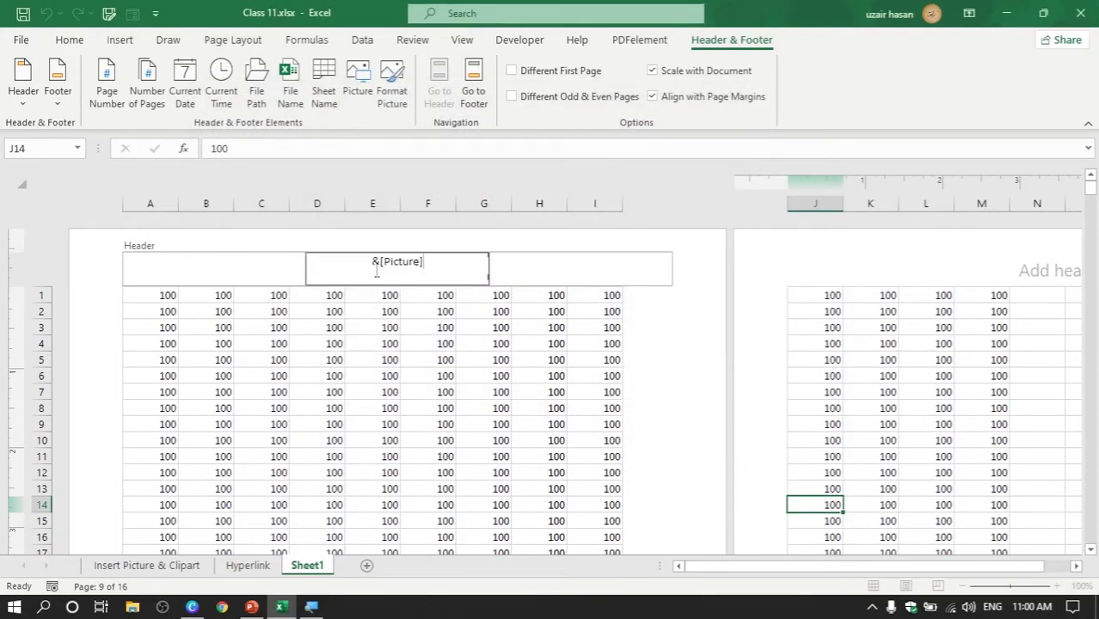
left_click_drag(381, 267, 454, 265)
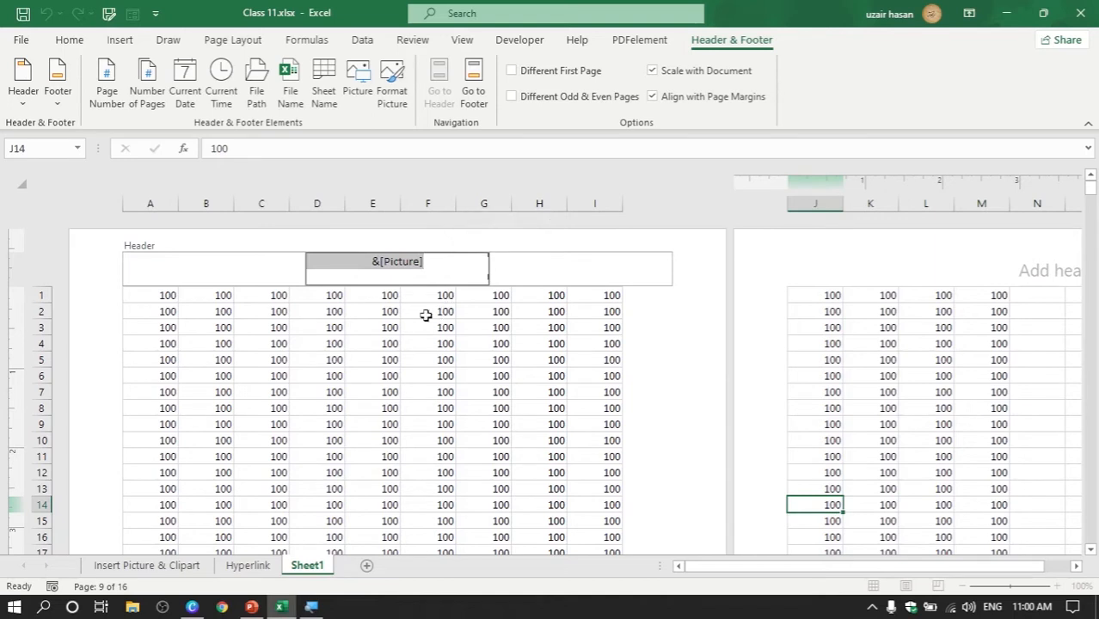
left_click(463, 262)
double_click(465, 262)
left_click(453, 265)
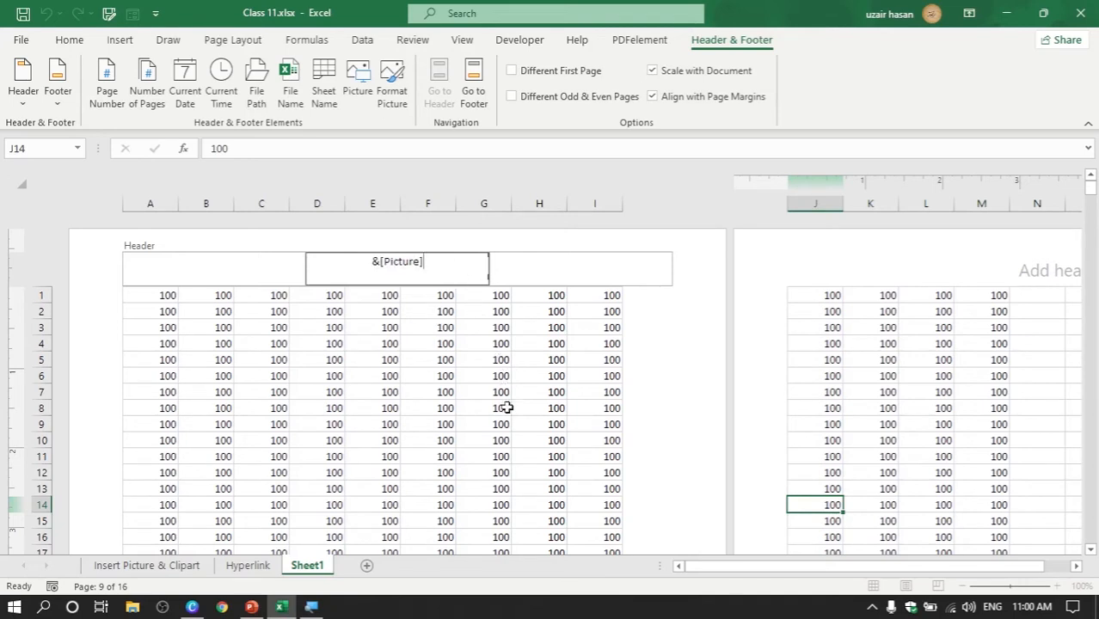
left_click(559, 410)
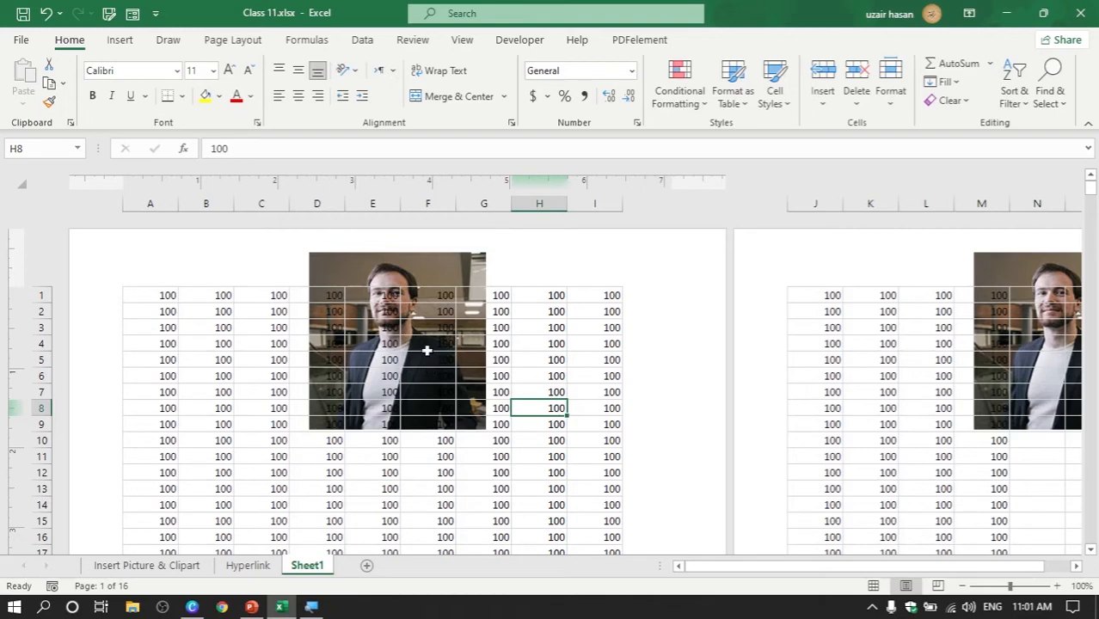
Add 13 blank lines before the &[Picture] code in the center header to push the picture down, and leave the header
left_click(389, 260)
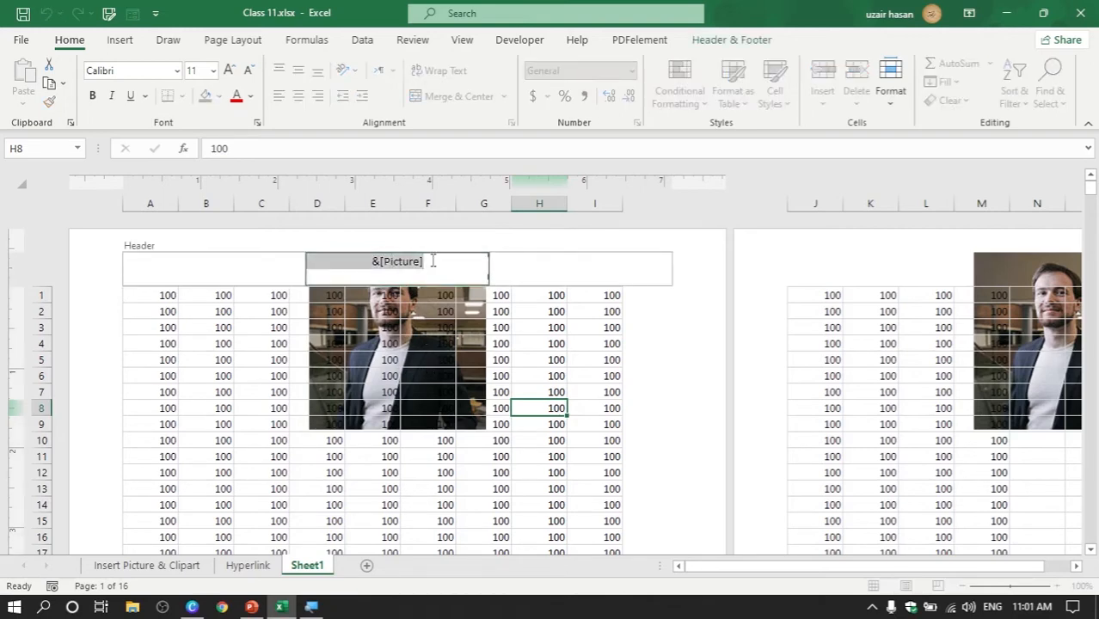
left_click_drag(441, 259, 312, 262)
triple_click(368, 262)
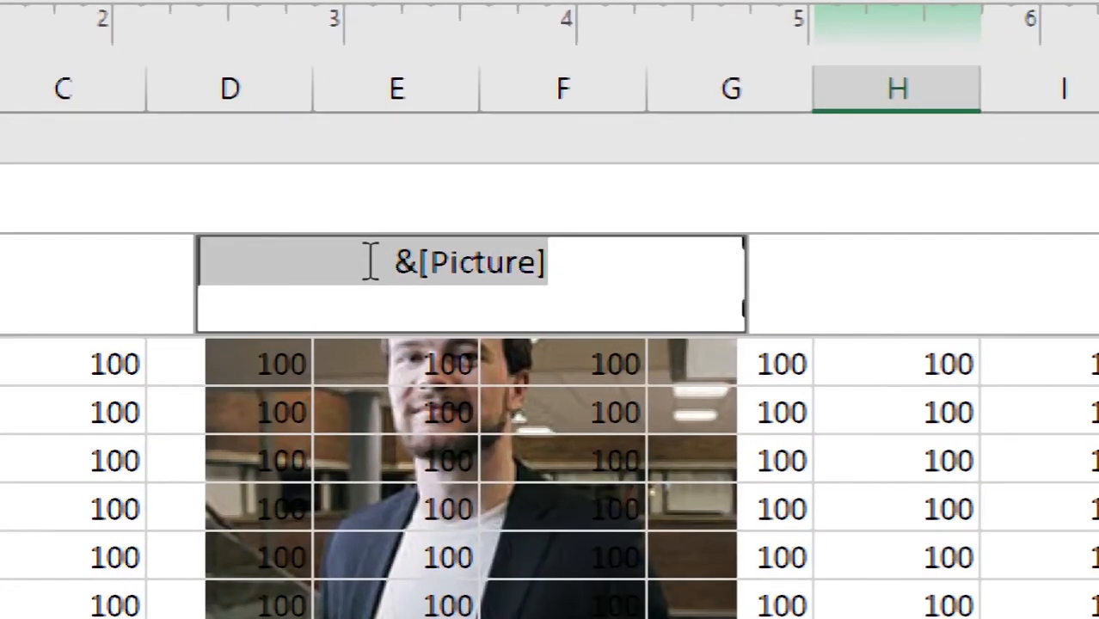
left_click(383, 261)
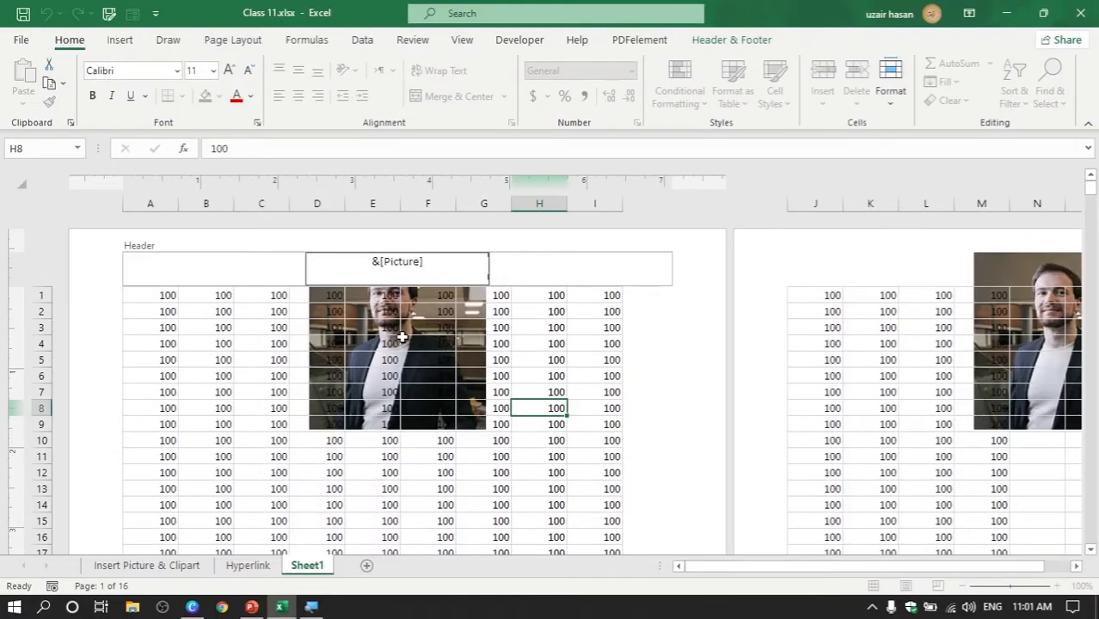
key("Return")
key("Return")
key("Return")
key("Return")
key("Return")
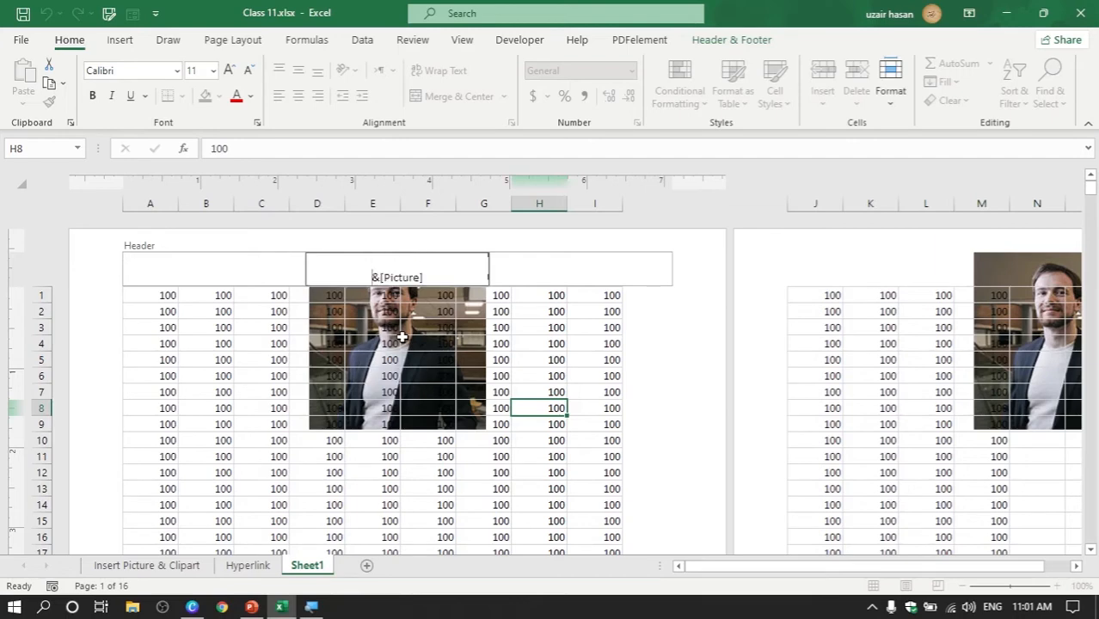
key("Return")
key("Return")
key("Return")
key("Return")
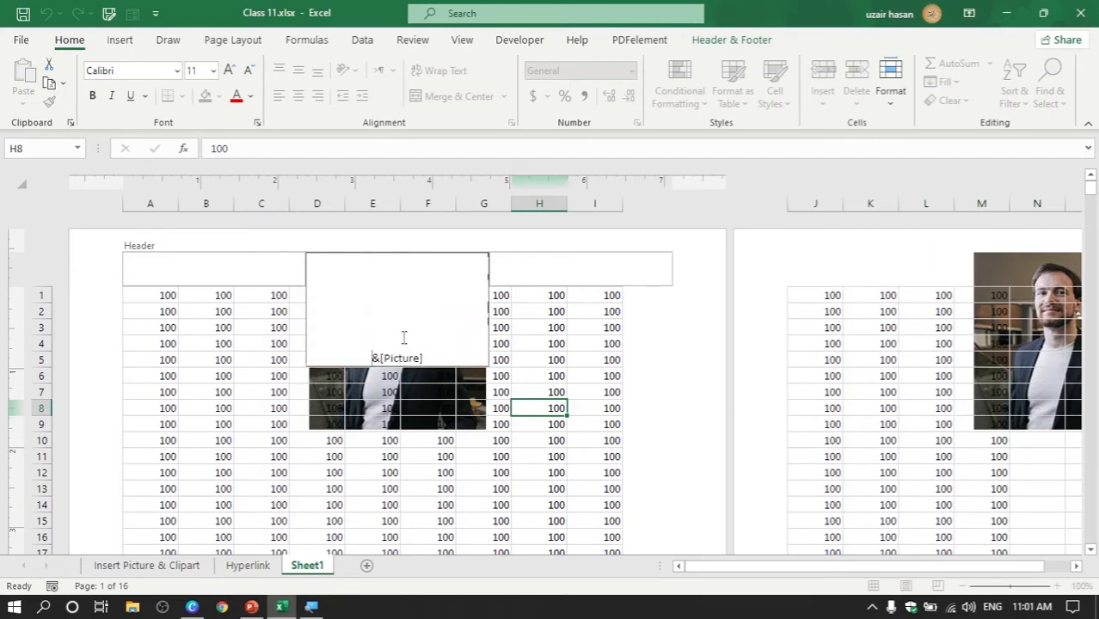
key("Return")
key("Return")
key("Return")
key("Return")
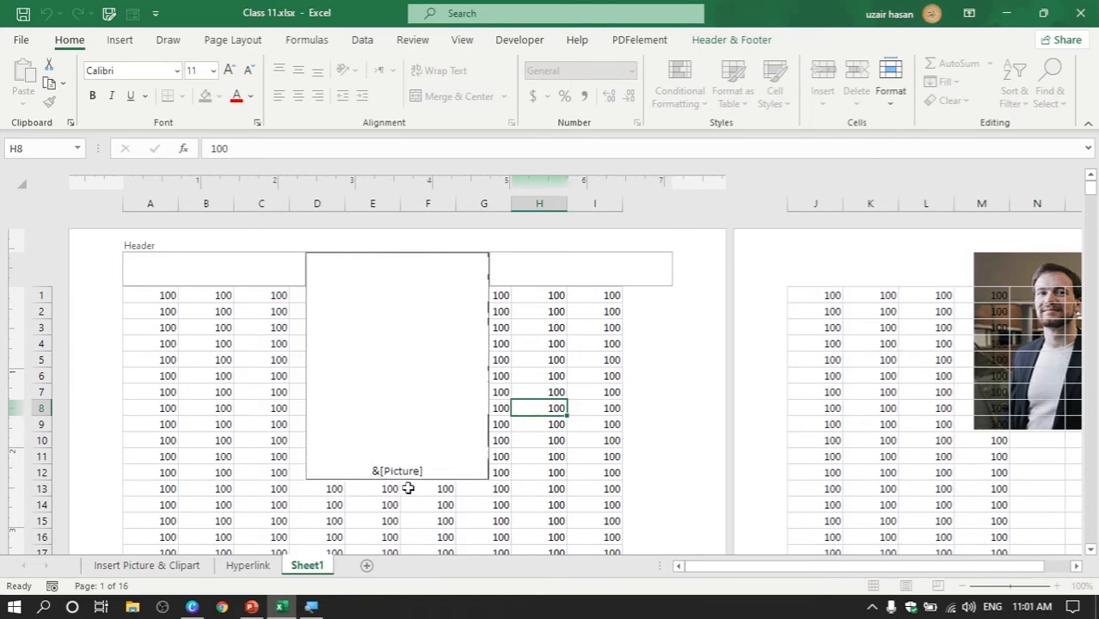
left_click(585, 440)
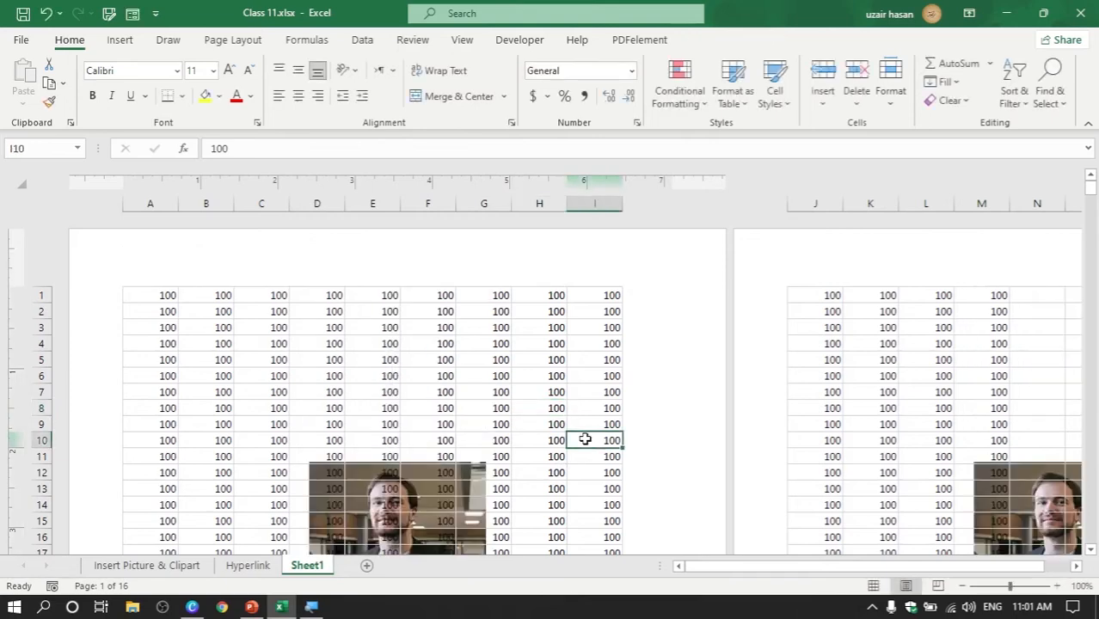
Add two more blank lines before &[Picture] in the center header and check the picture's position in the print preview
left_click(1090, 548)
left_click(1092, 551)
left_click(1092, 551)
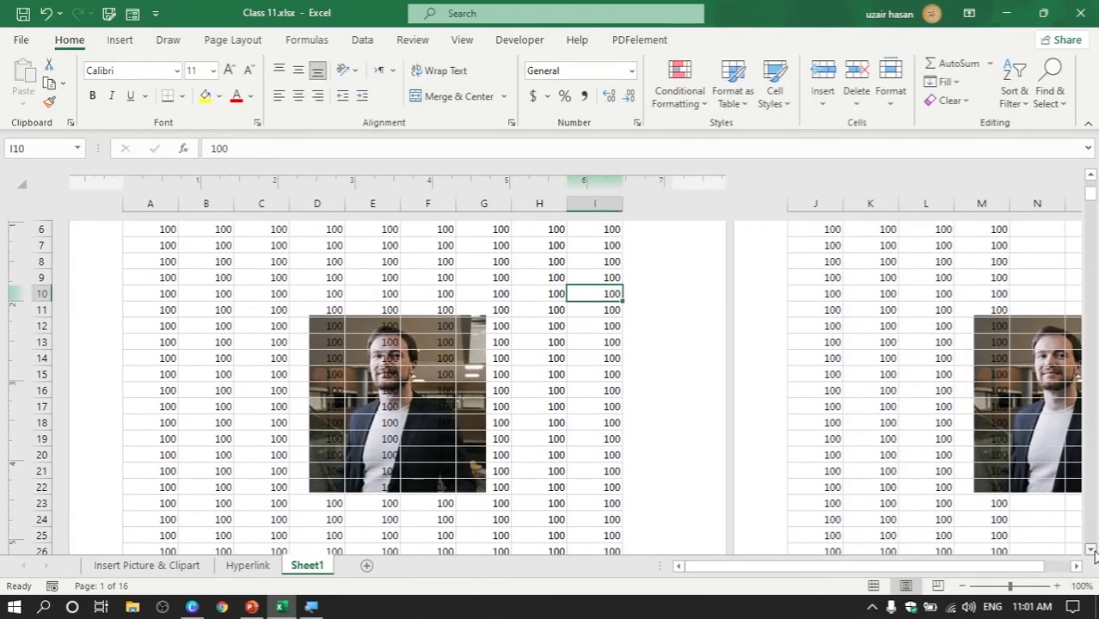
left_click(1092, 550)
left_click(1092, 550)
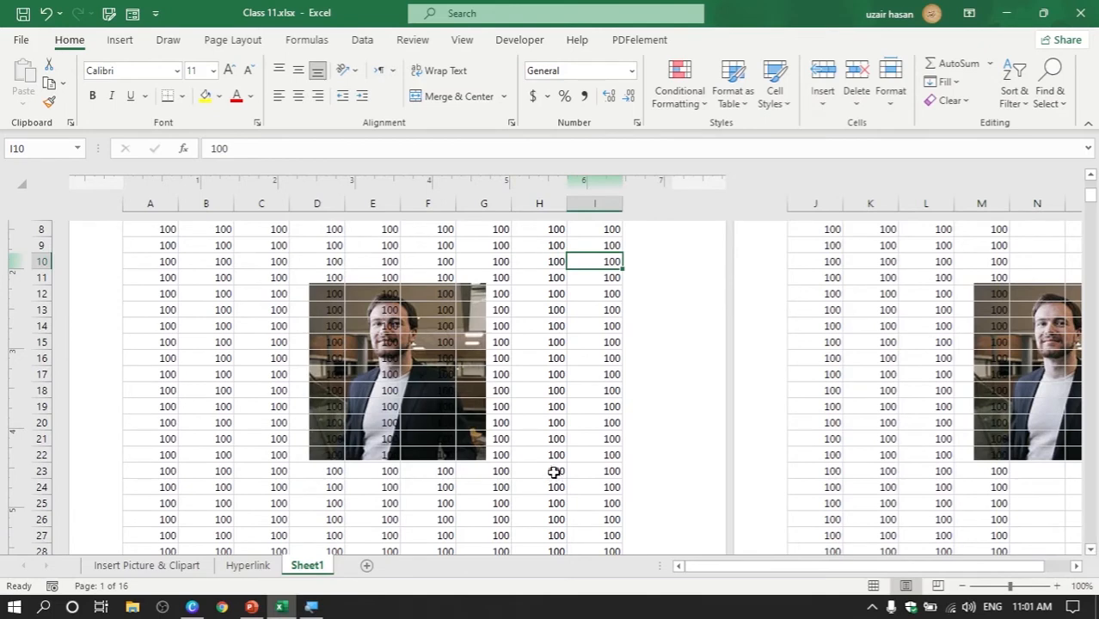
scroll(437, 395, "up", 3)
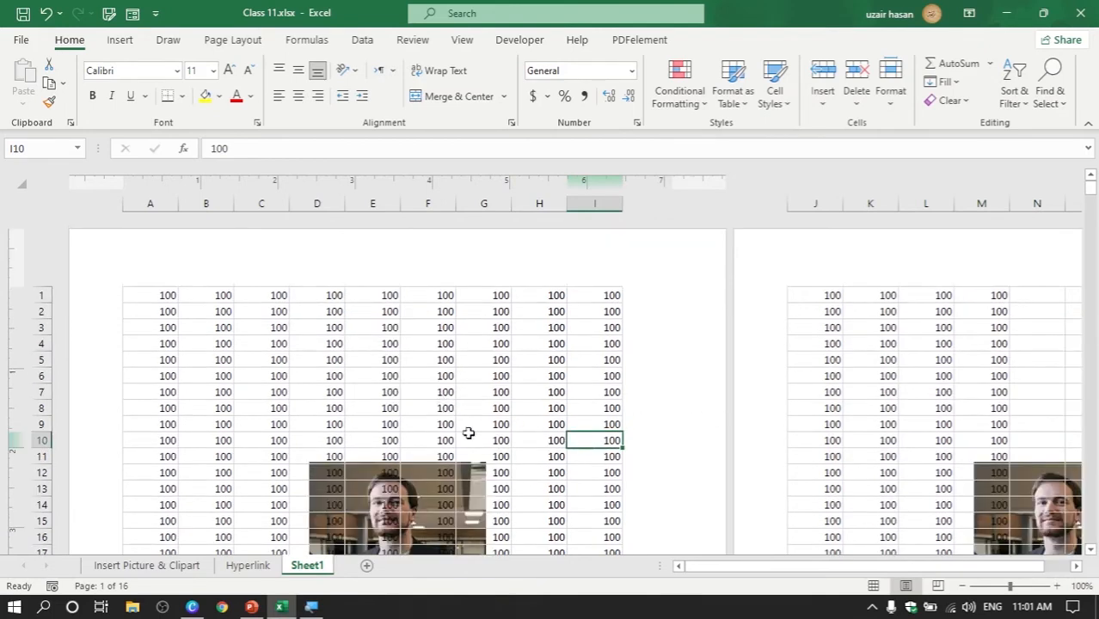
left_click(378, 275)
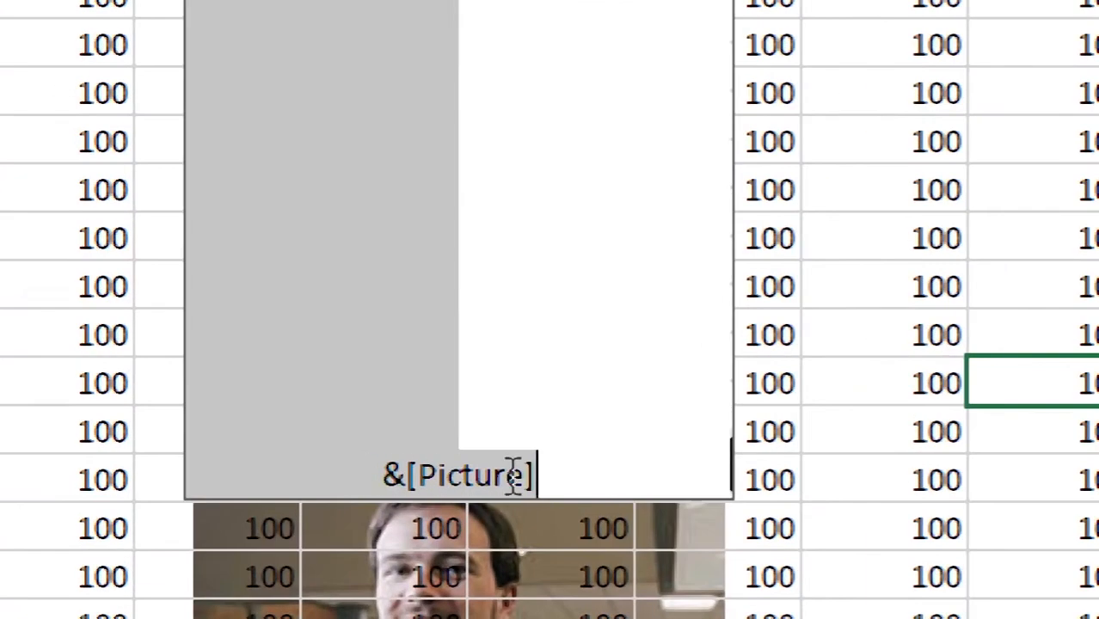
left_click(373, 478)
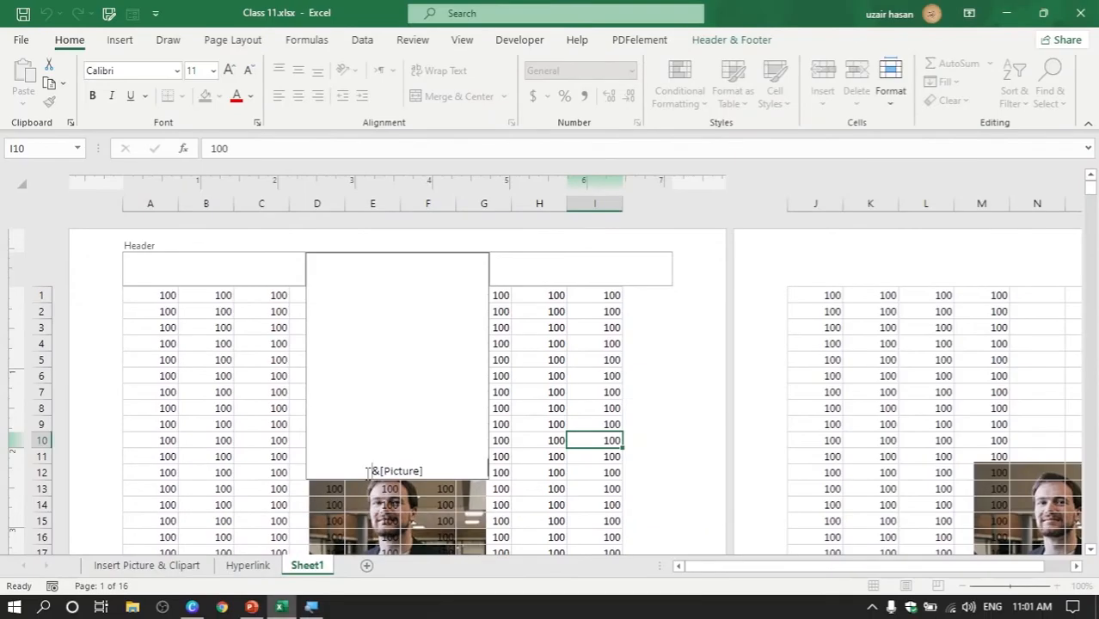
key("Return")
key("Return")
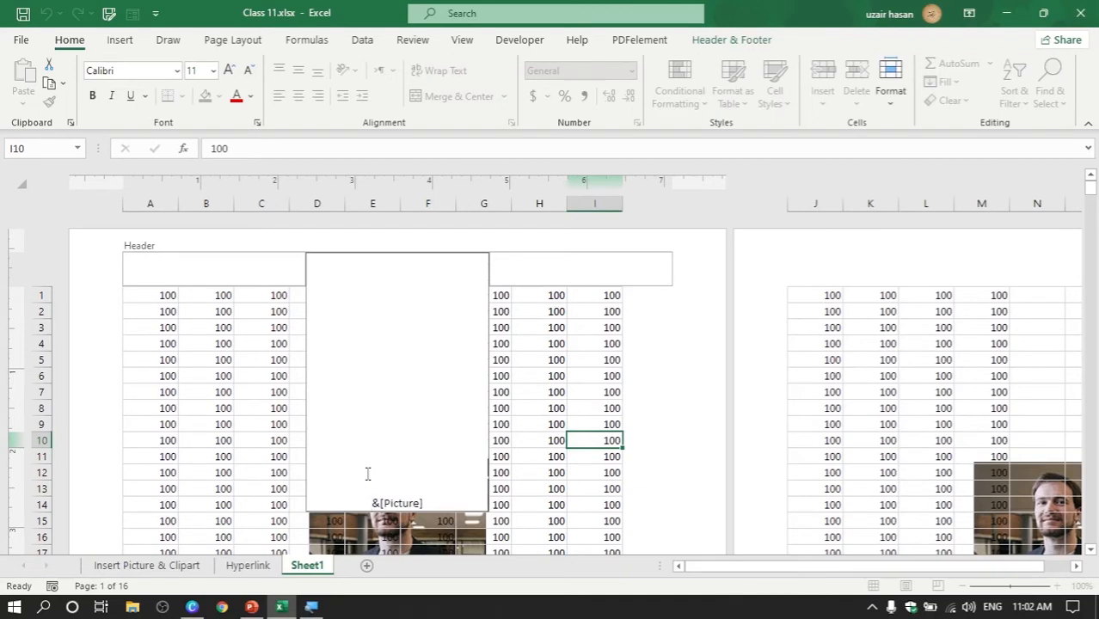
left_click(547, 441)
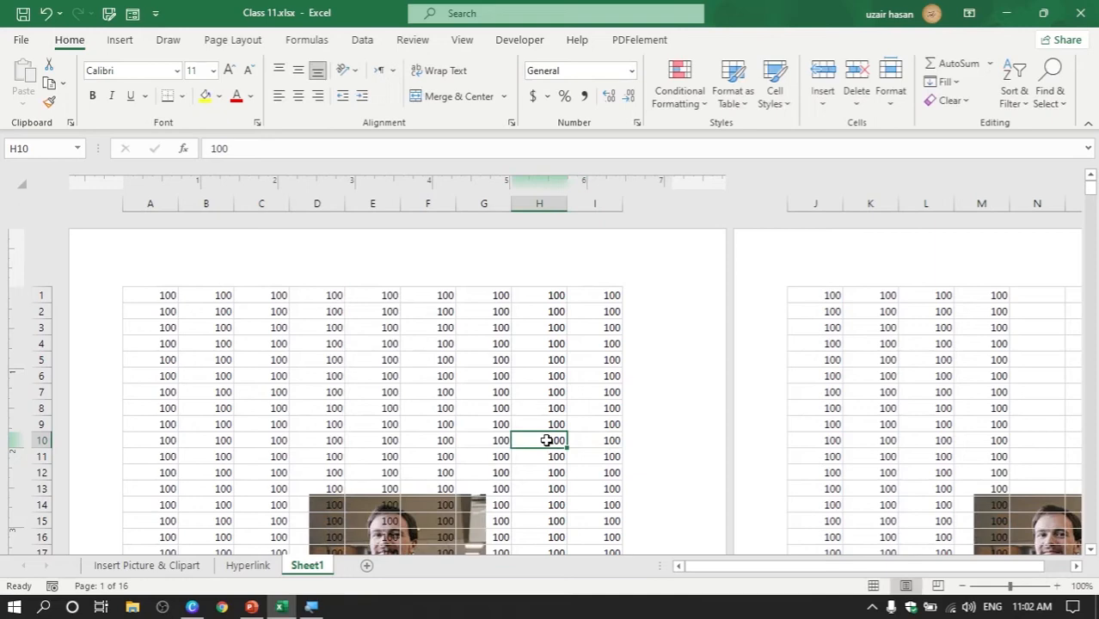
key("ctrl+p")
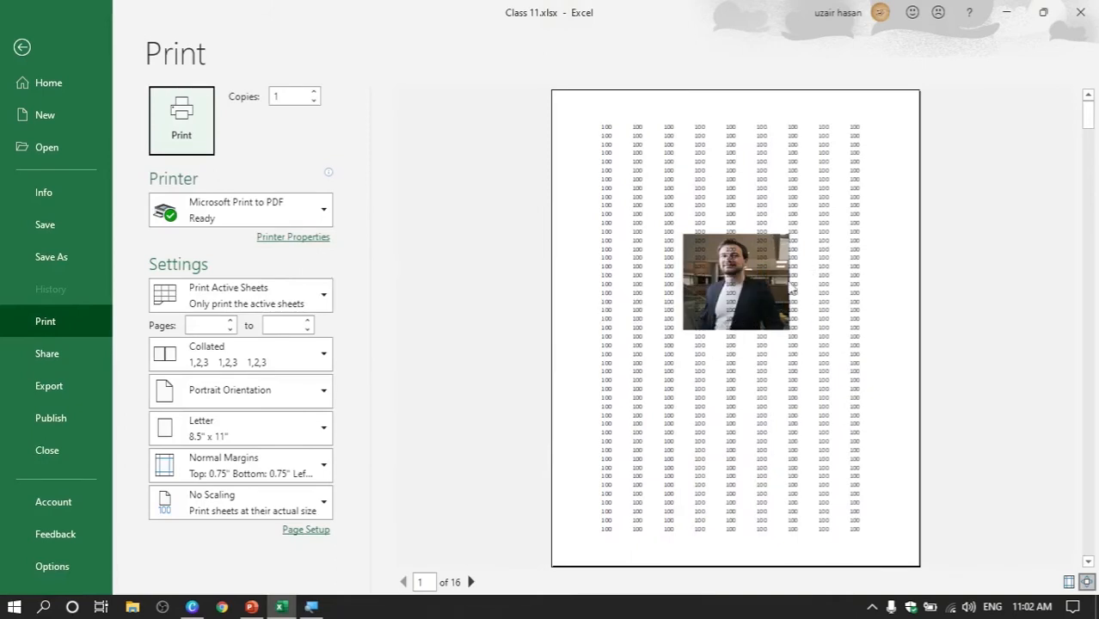
left_click(22, 49)
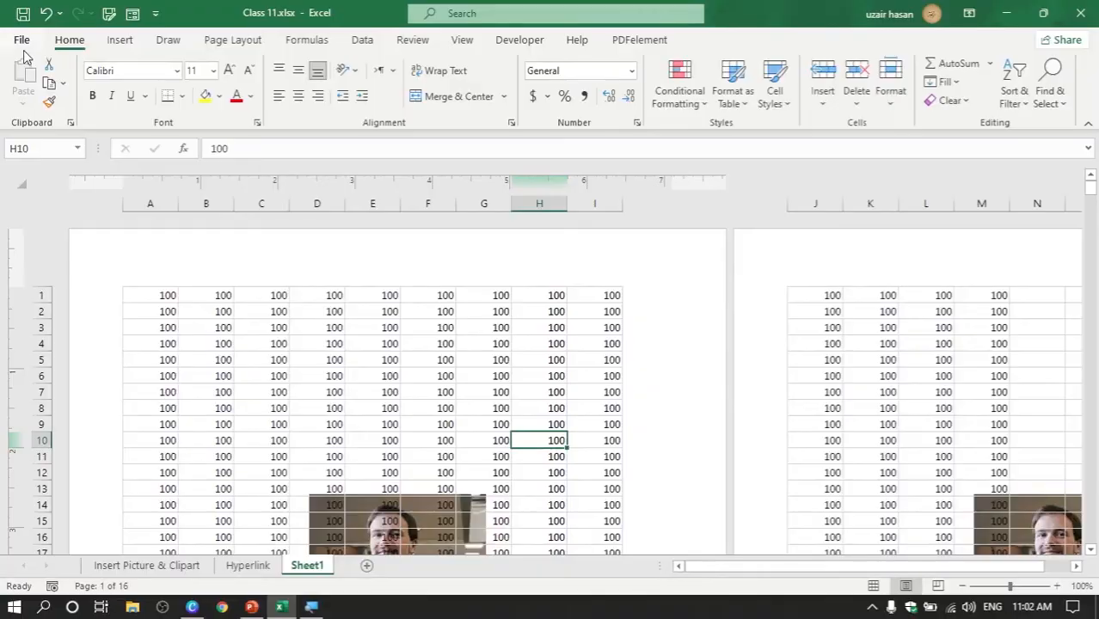
Add three more blank lines before &[Picture] in the center header and check the picture's position in the print preview
left_click(381, 270)
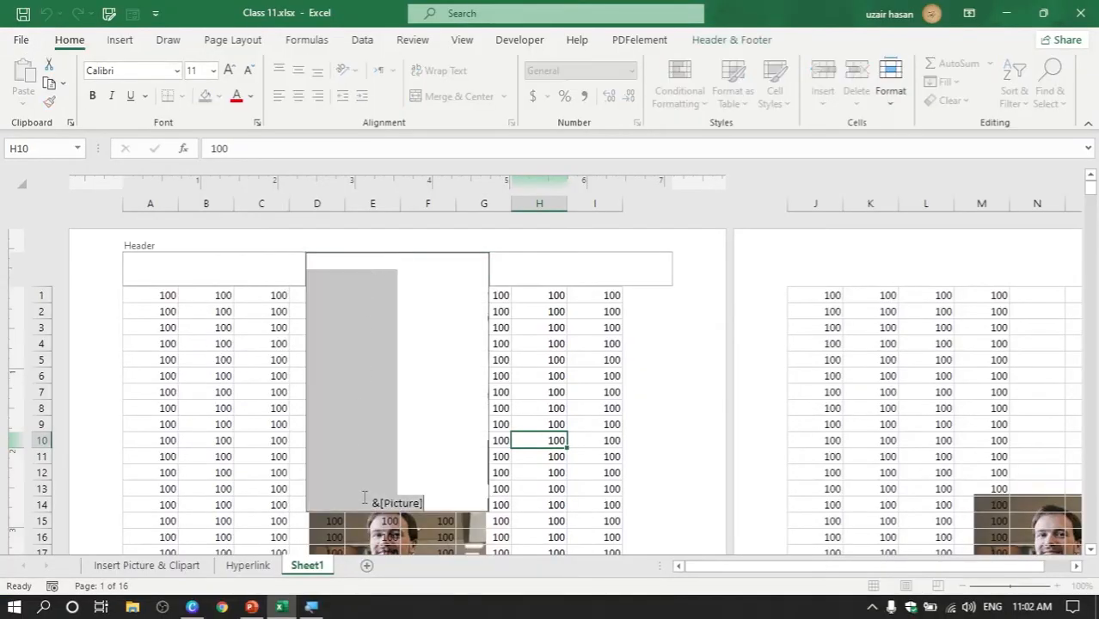
key("Return")
key("Return")
key("Return")
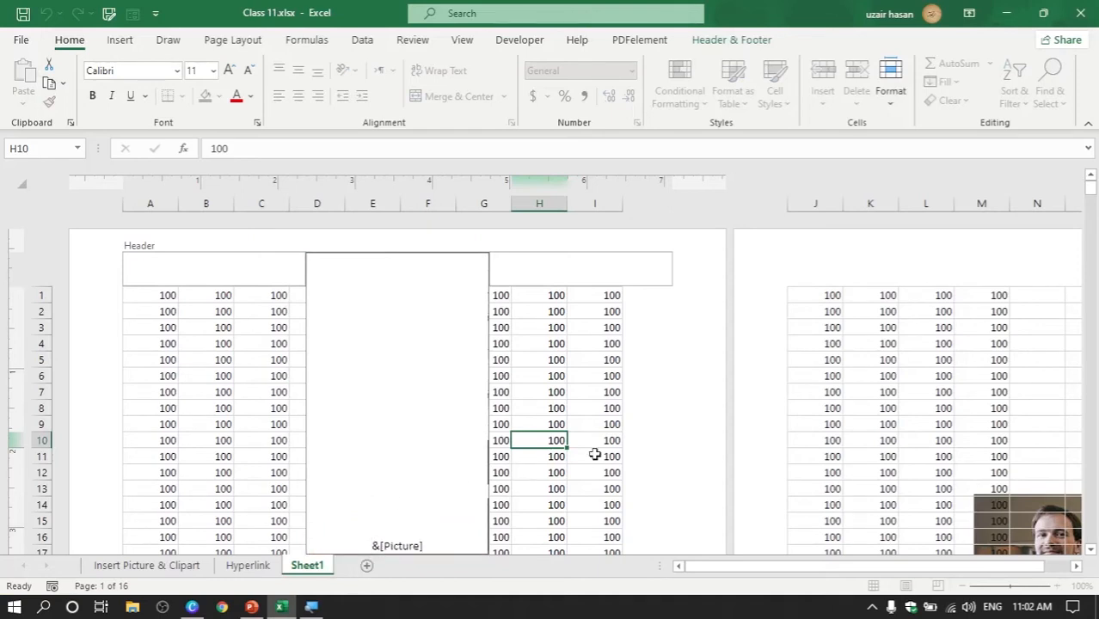
left_click(607, 377)
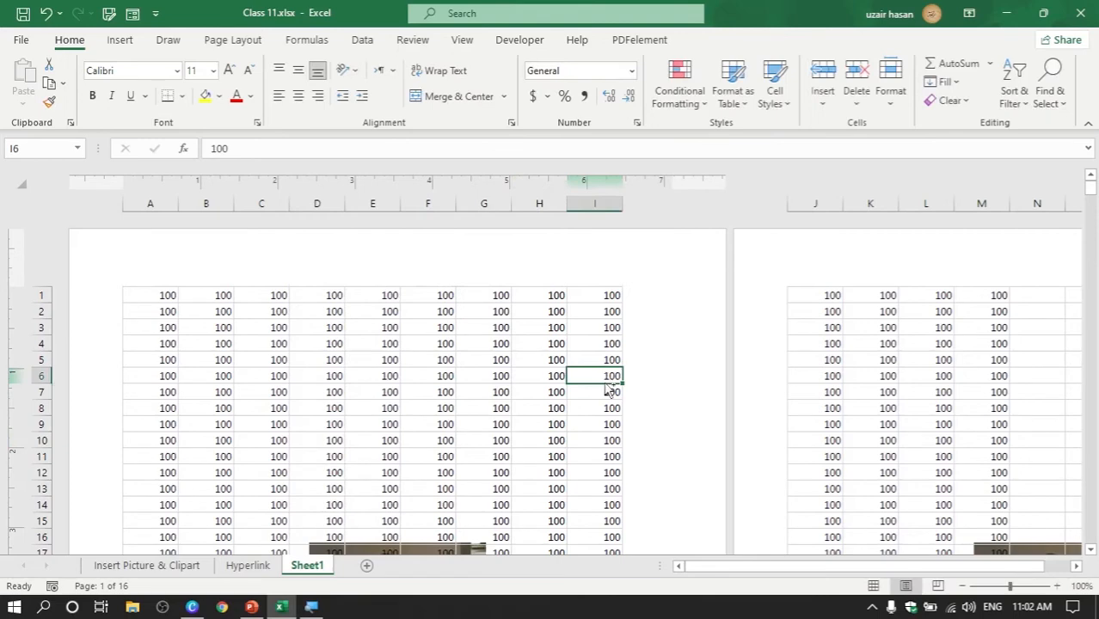
key("ctrl+p")
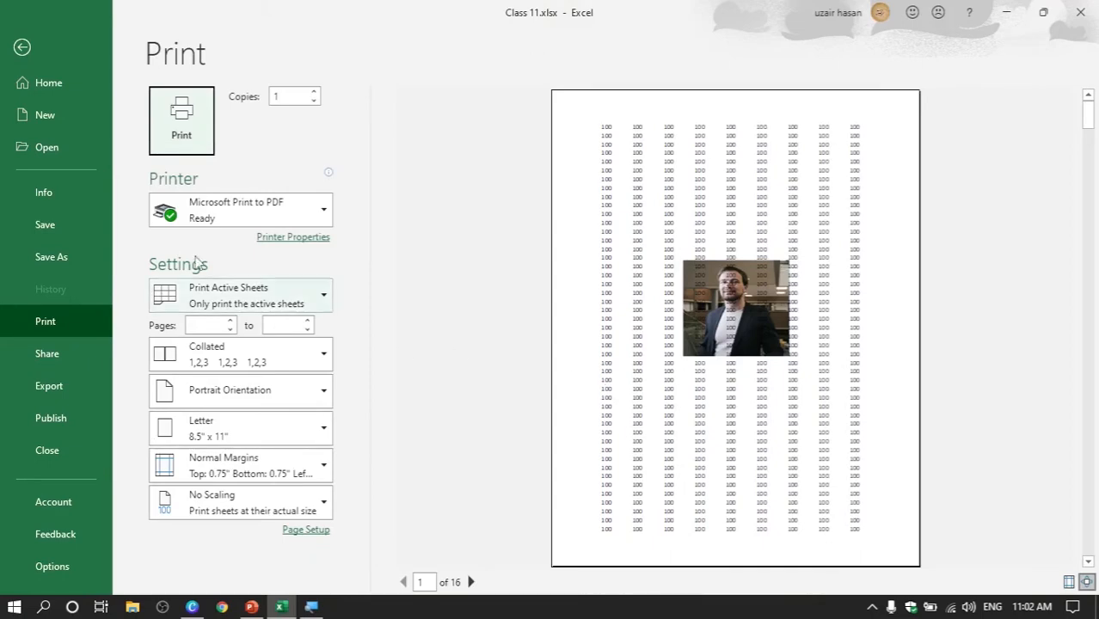
left_click(22, 47)
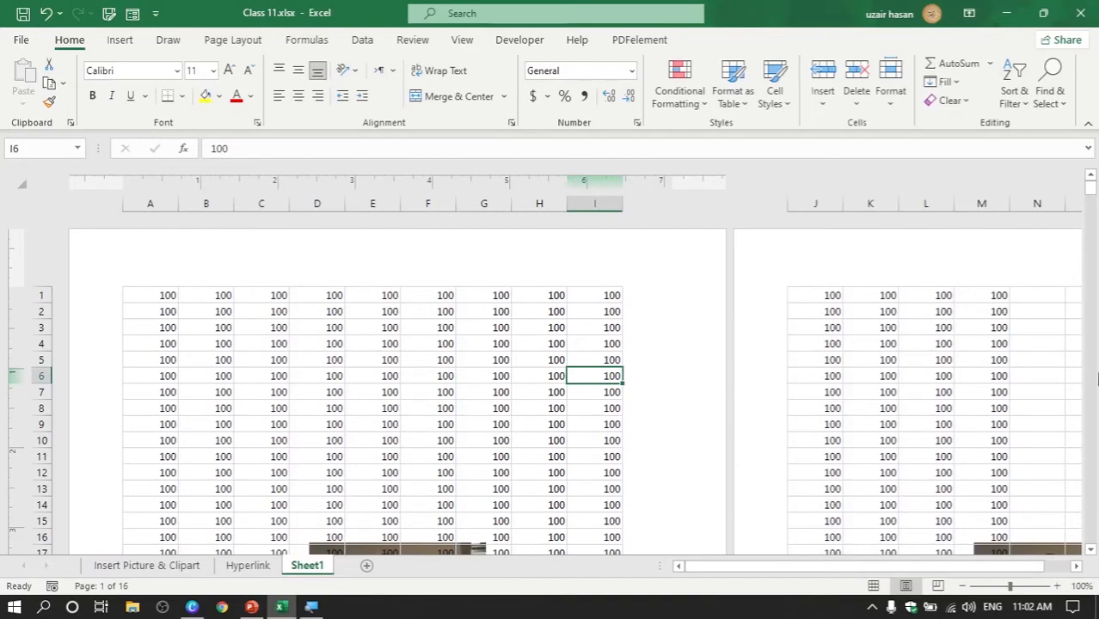
Select the &[Picture] code in the center header and set the picture's color to Washout in Format Picture
left_click(361, 260)
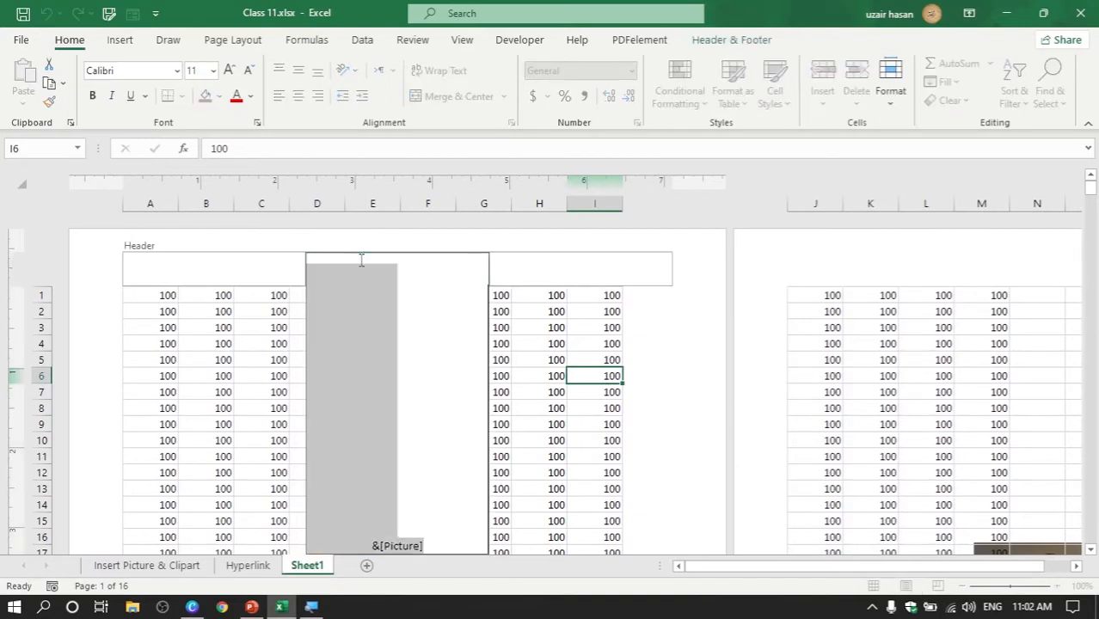
left_click(581, 322)
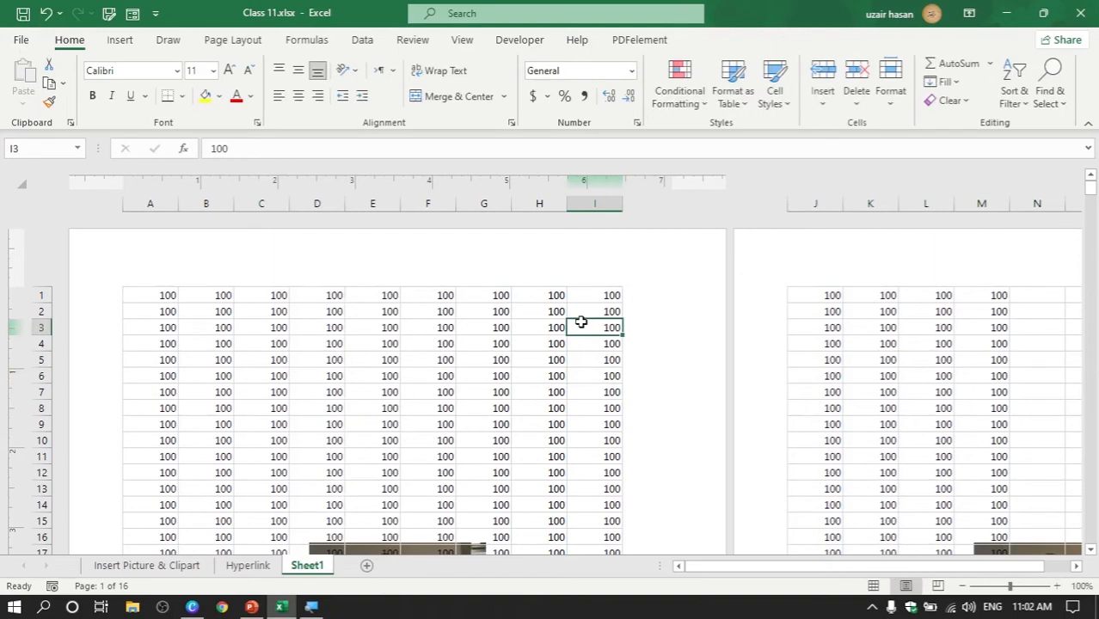
left_click(376, 266)
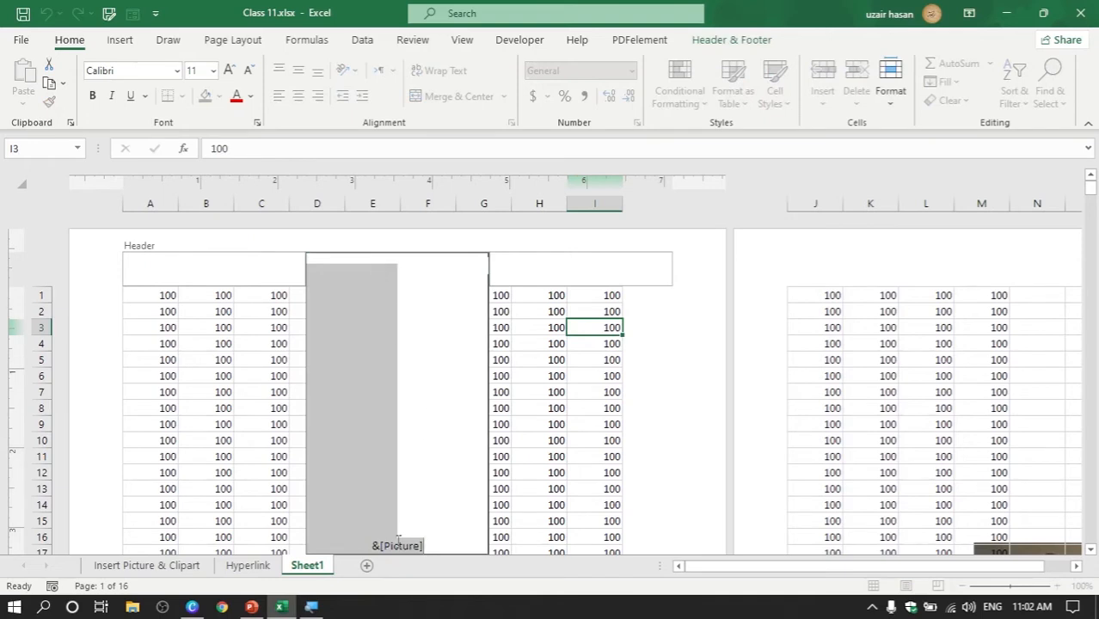
left_click_drag(431, 547, 371, 547)
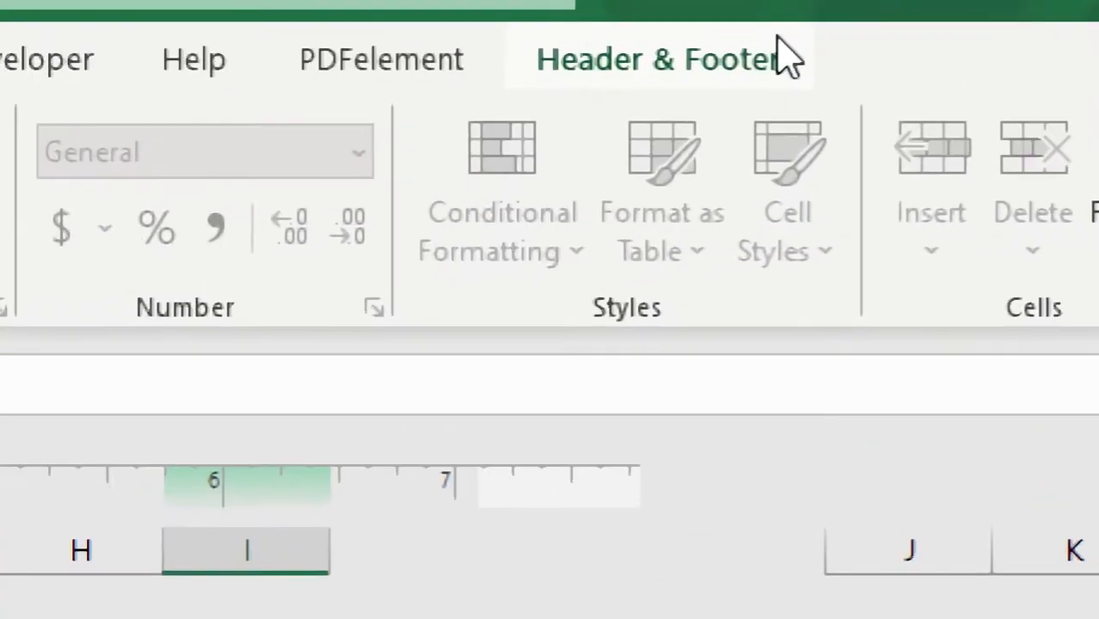
left_click(691, 76)
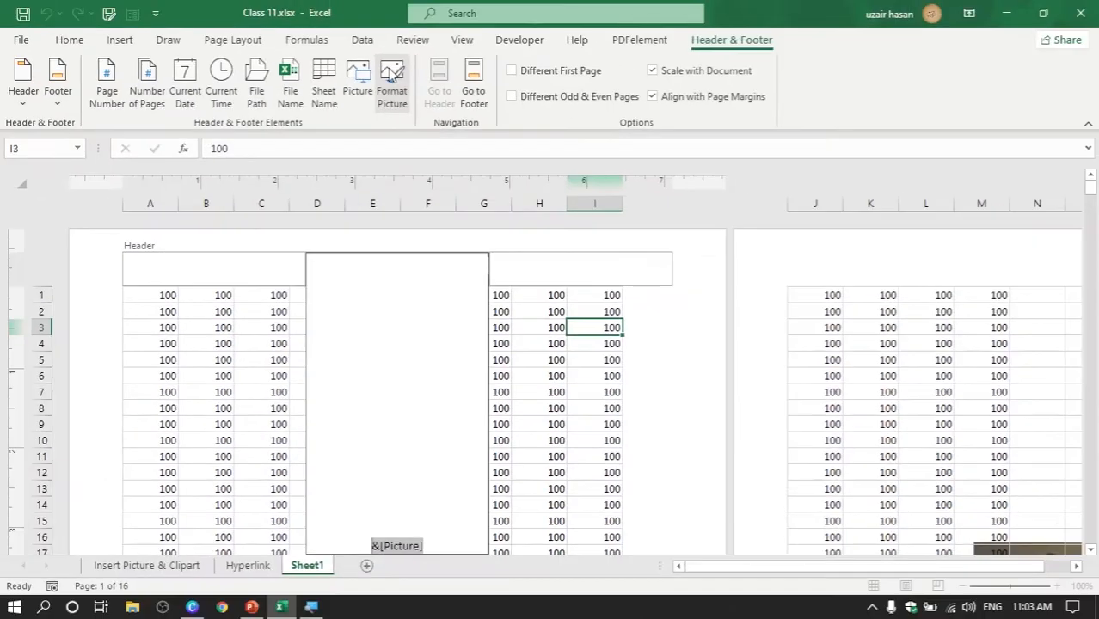
left_click(392, 76)
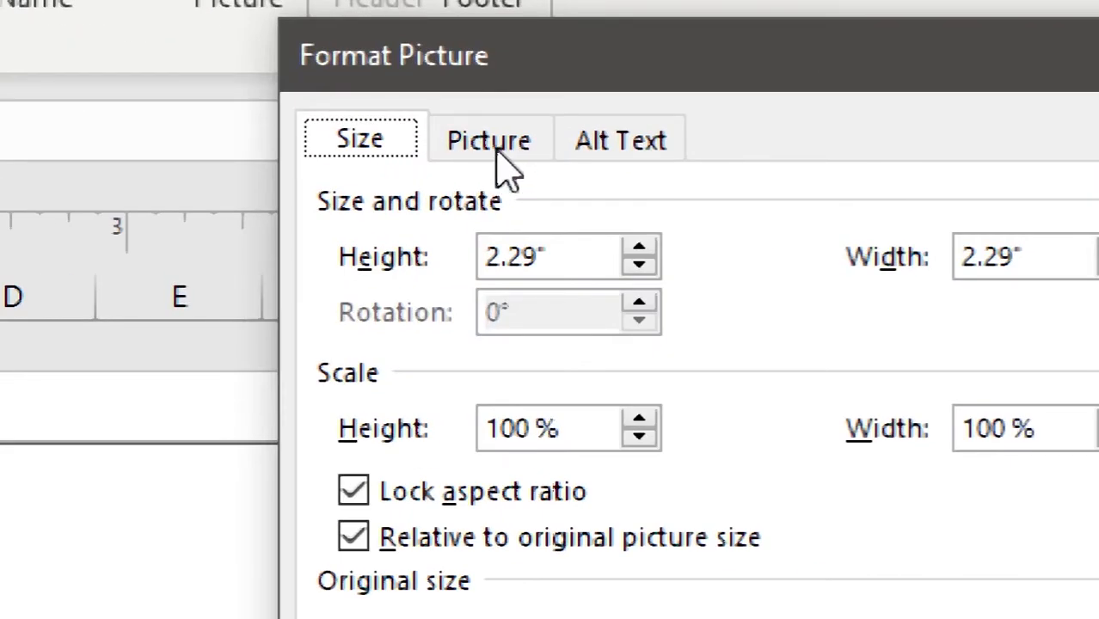
left_click(499, 144)
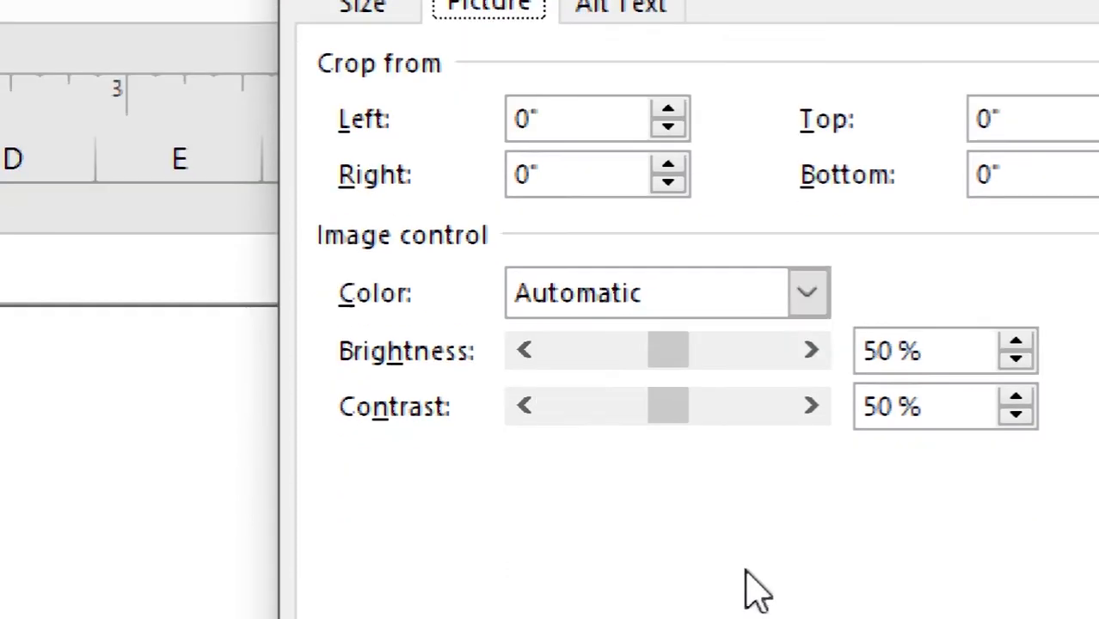
left_click(808, 430)
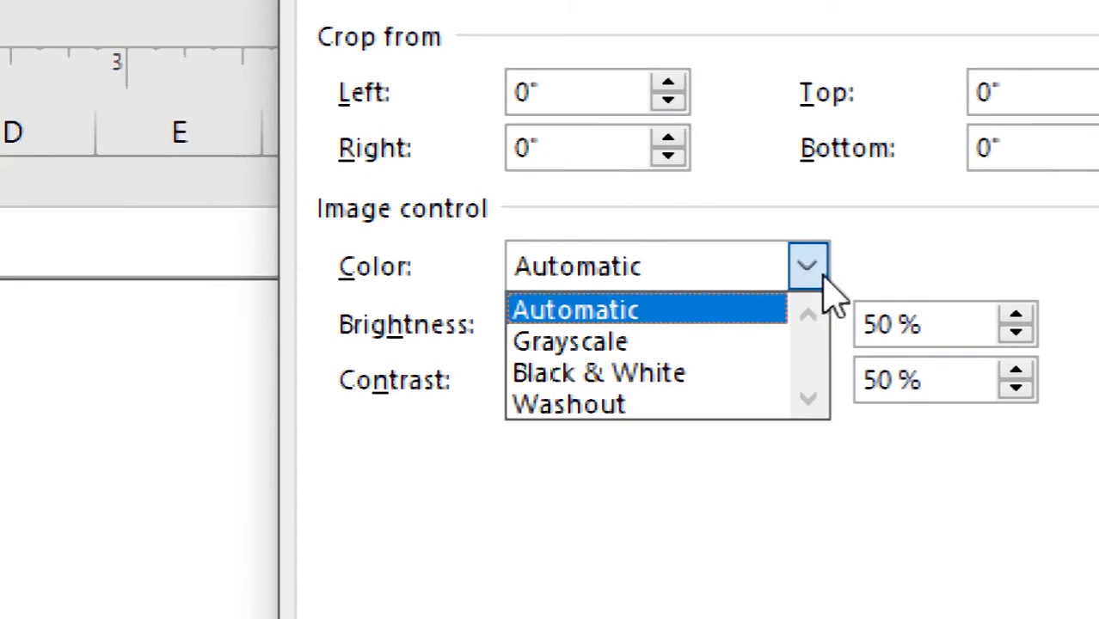
left_click(779, 404)
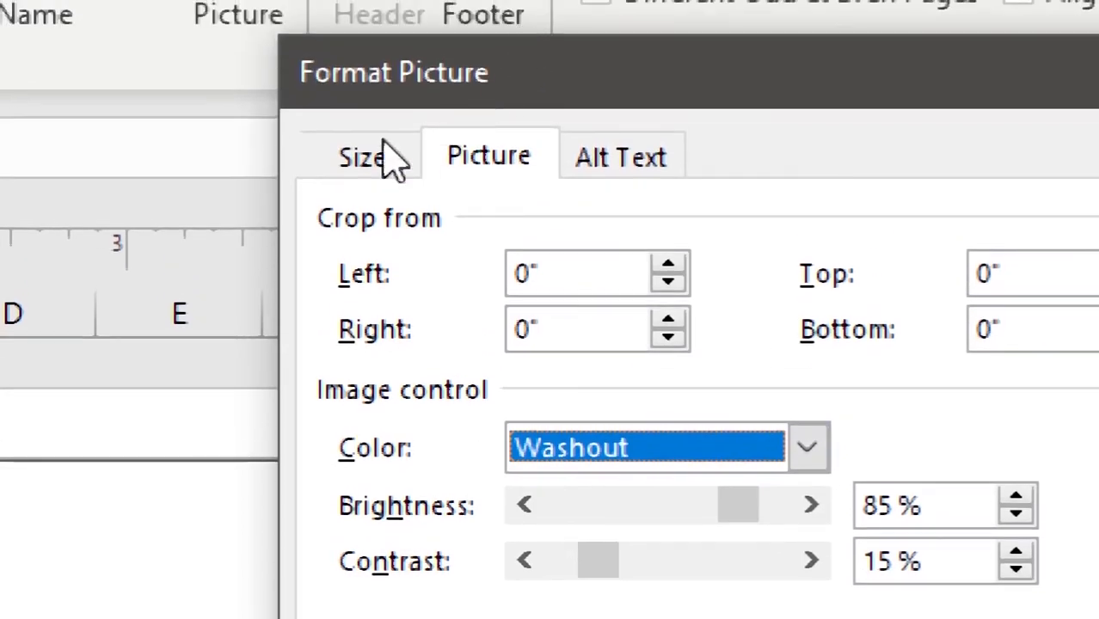
Scale the header picture to 120 % with the aspect ratio locked and apply the picture formatting
left_click(350, 178)
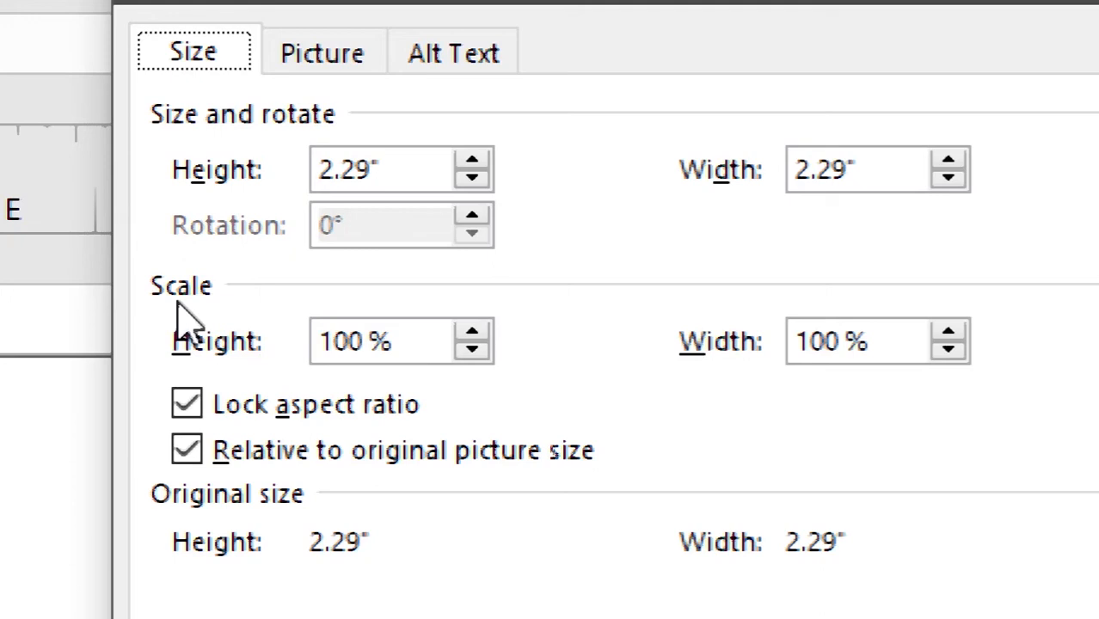
left_click(480, 331)
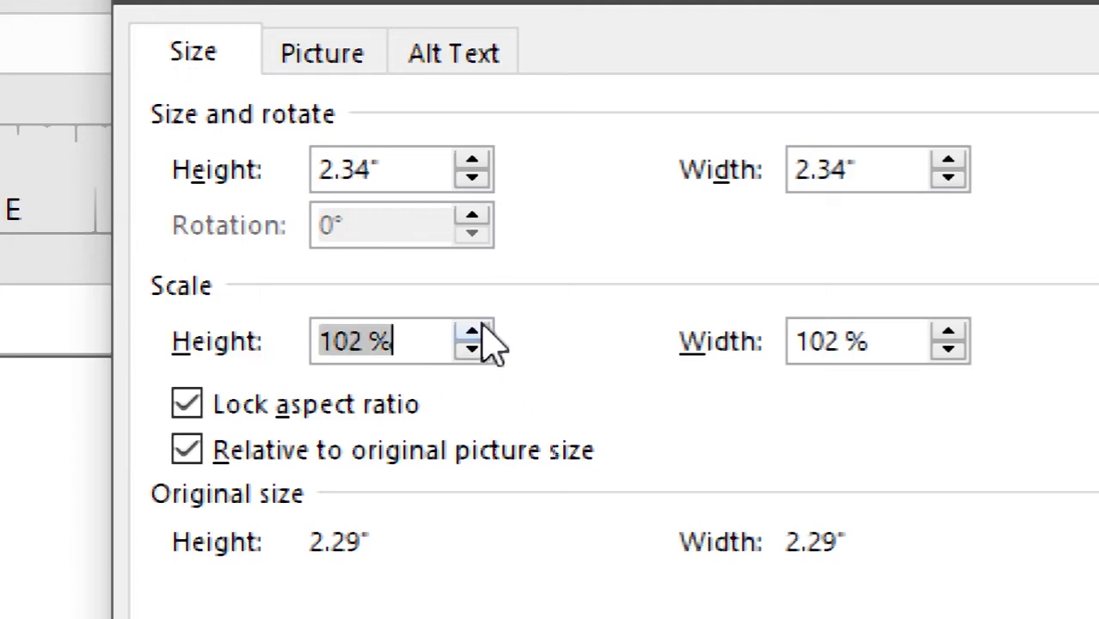
left_click(480, 331)
left_click(480, 331)
left_click(479, 332)
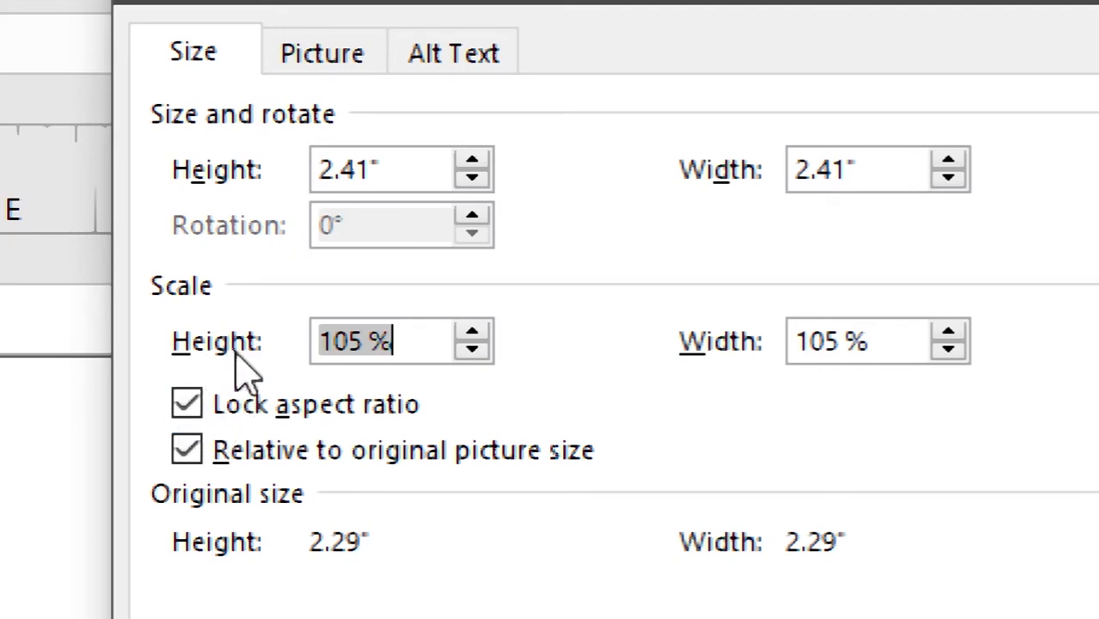
left_click(466, 335)
left_click(466, 335)
left_click(467, 335)
left_click(466, 336)
left_click(466, 336)
left_click(471, 334)
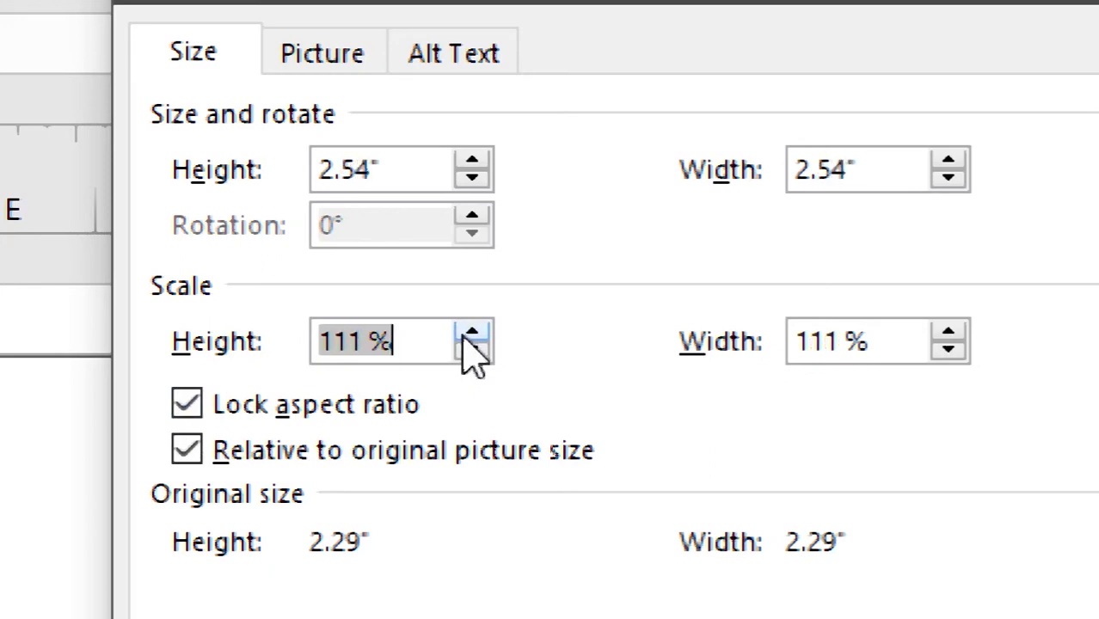
left_click(472, 333)
left_click(472, 334)
left_click(471, 333)
left_click(471, 333)
left_click(471, 333)
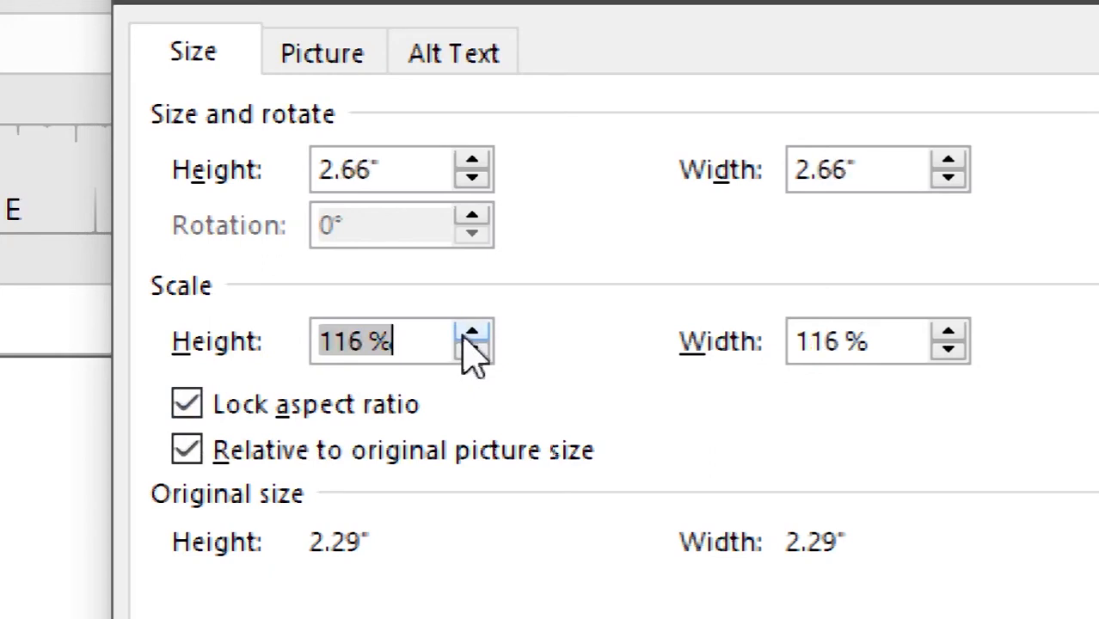
left_click(472, 334)
left_click(471, 333)
left_click(471, 333)
left_click(472, 334)
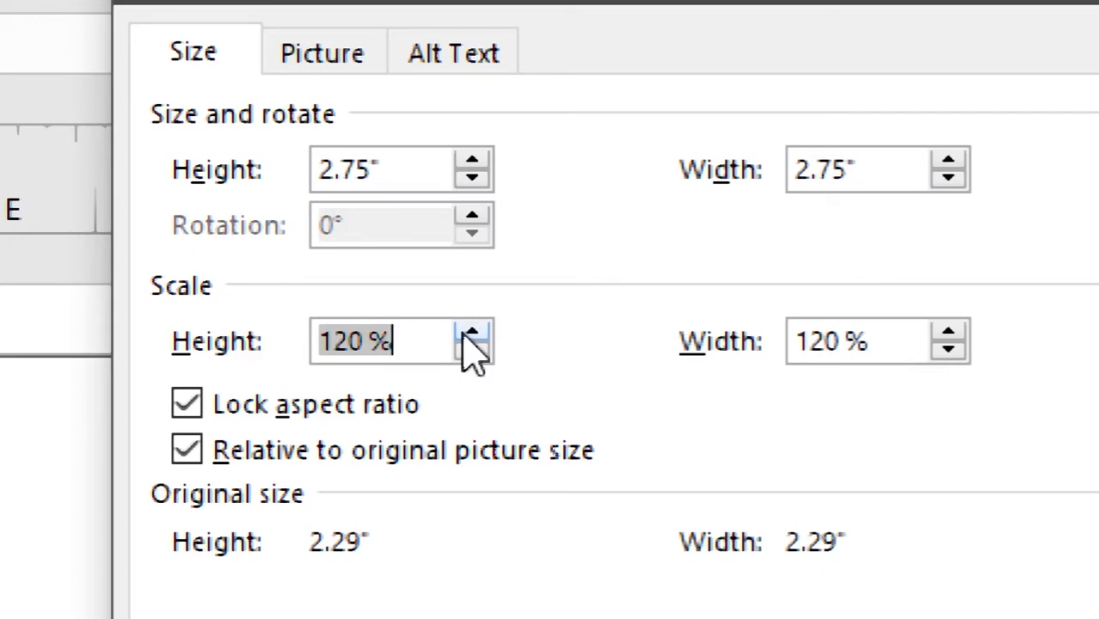
left_click(176, 57)
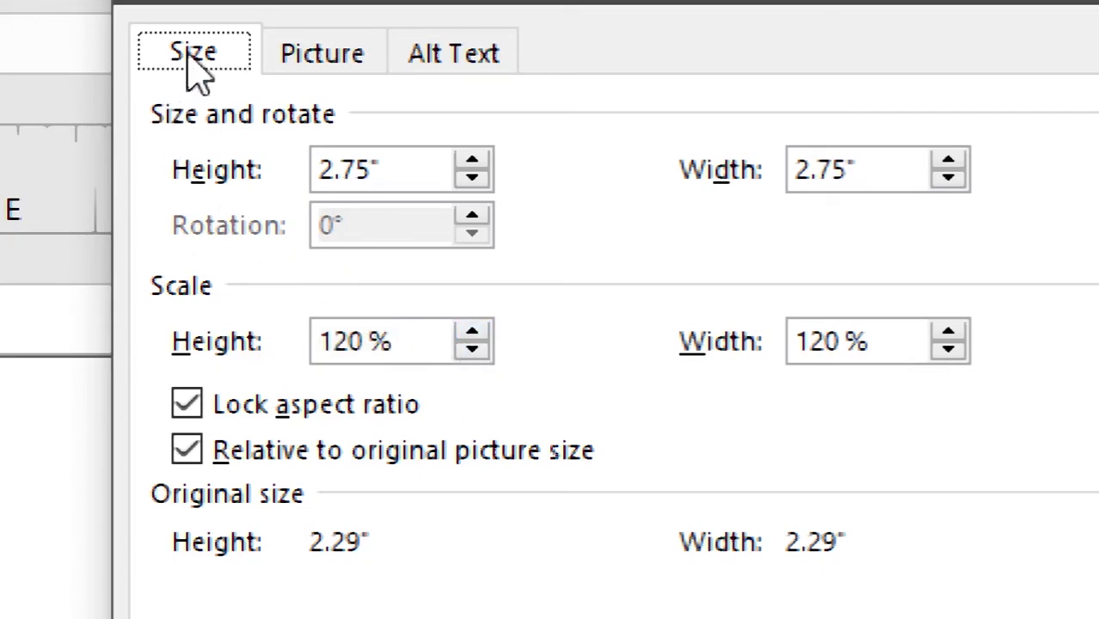
left_click(360, 54)
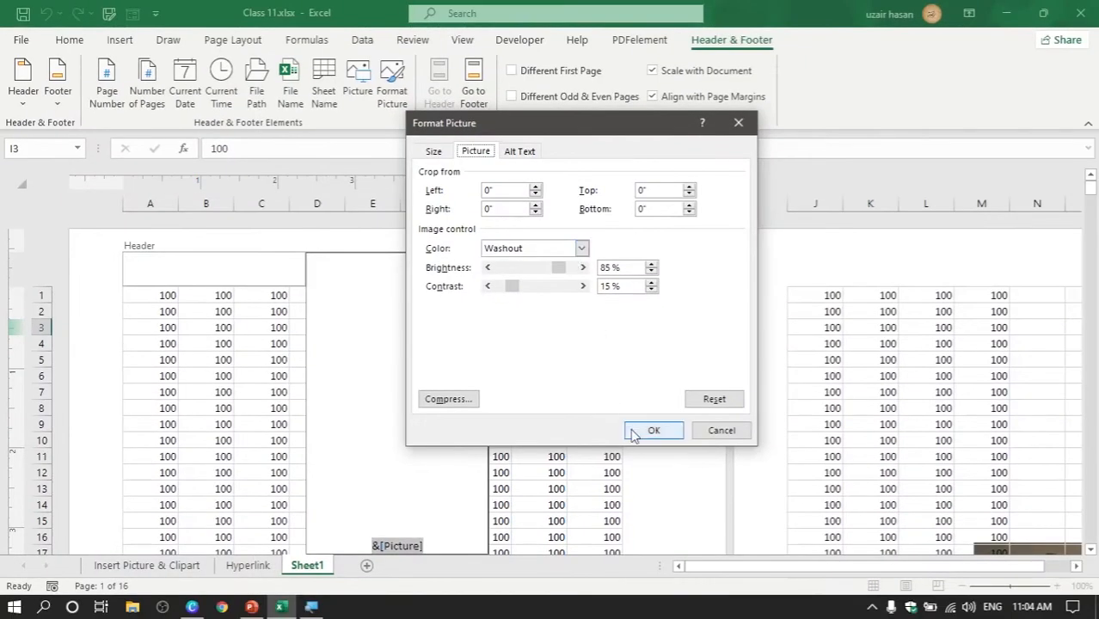
left_click(633, 434)
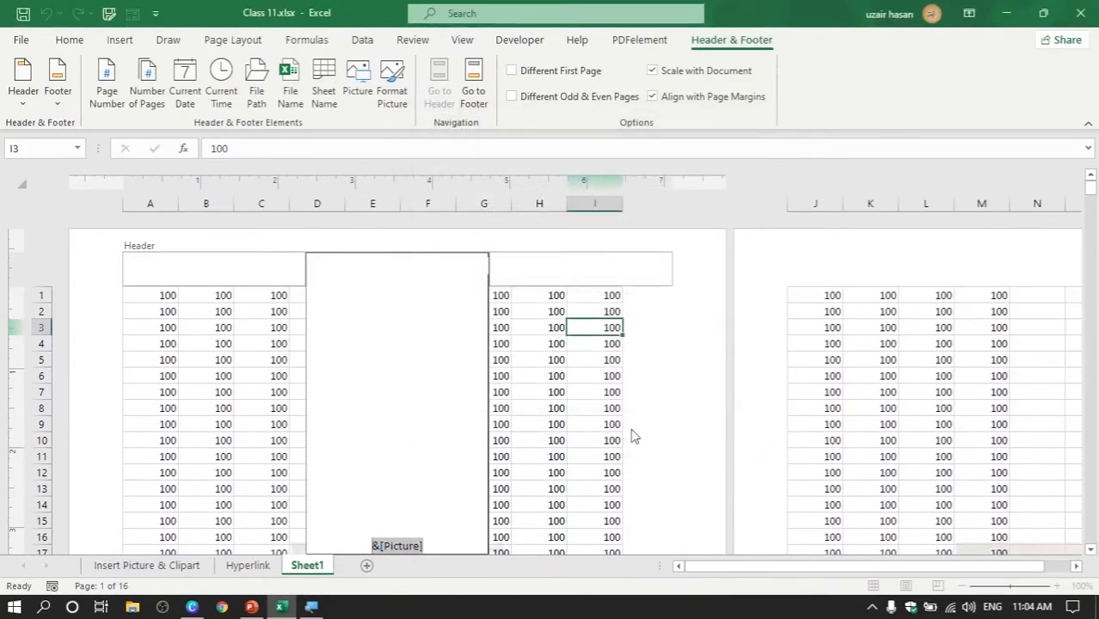
Leave the header and check the washed-out, enlarged watermark picture in the print preview
left_click(582, 393)
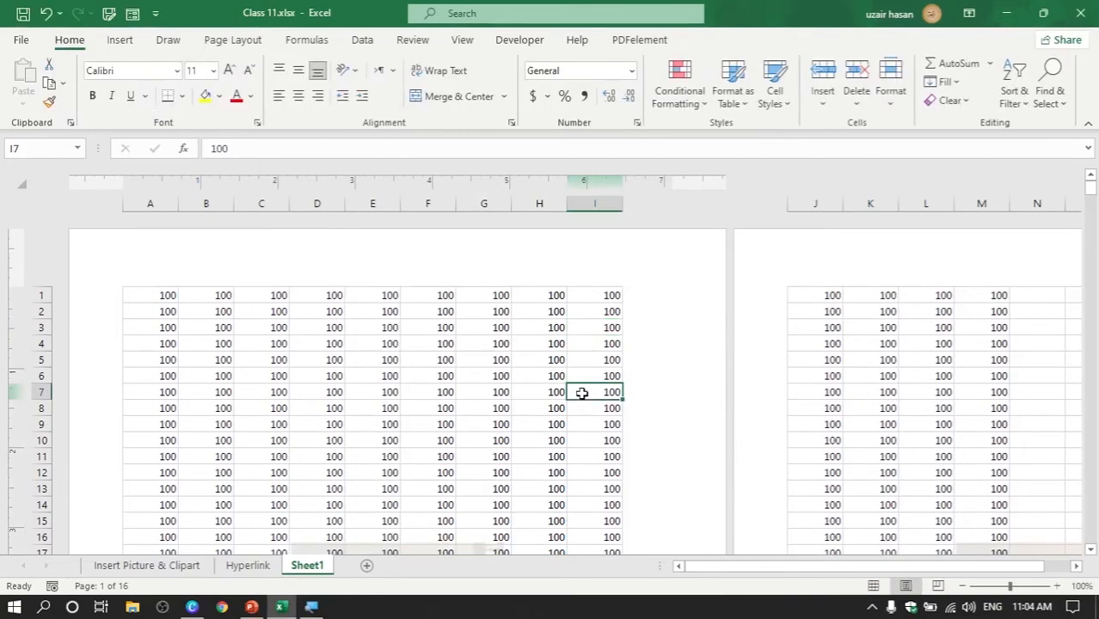
key("ctrl+p")
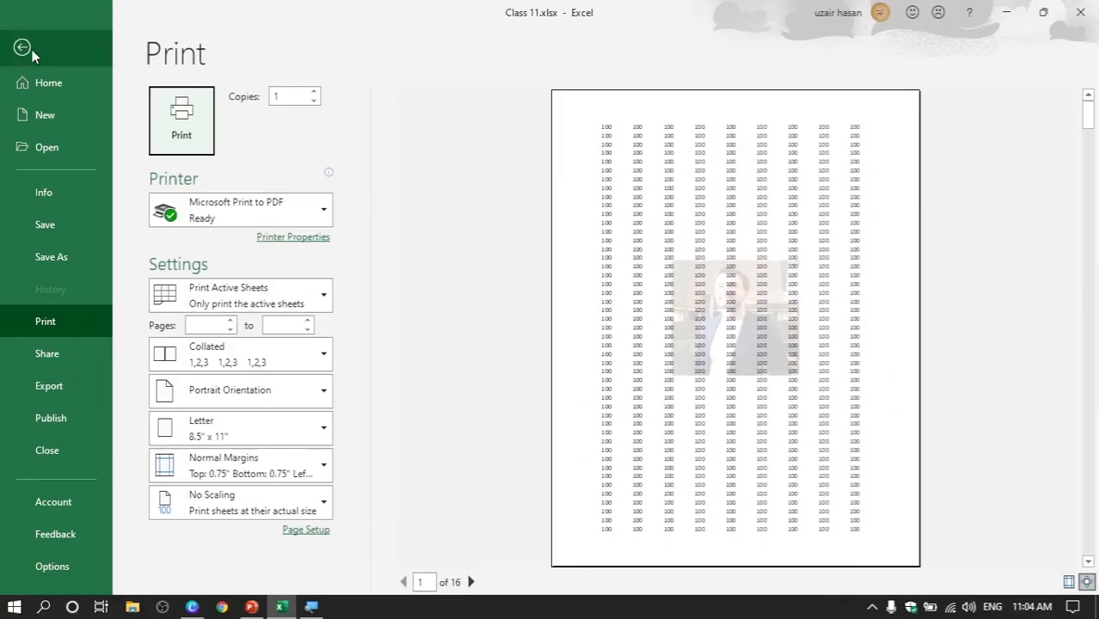
left_click(24, 48)
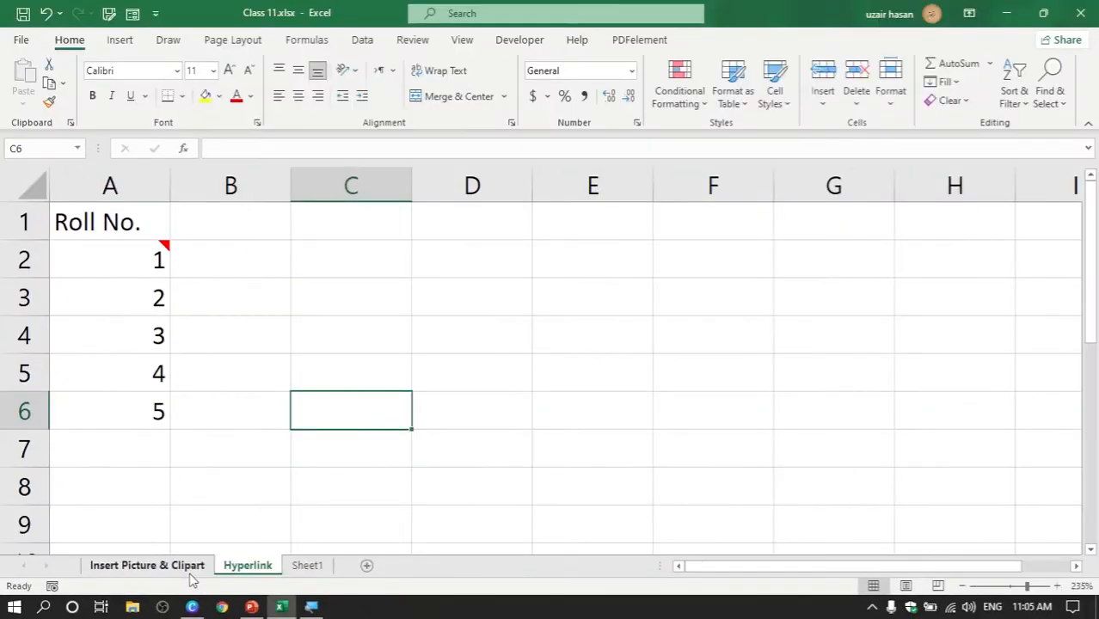
Switch to Chrome and search Google for "computer clipart"
left_click(222, 607)
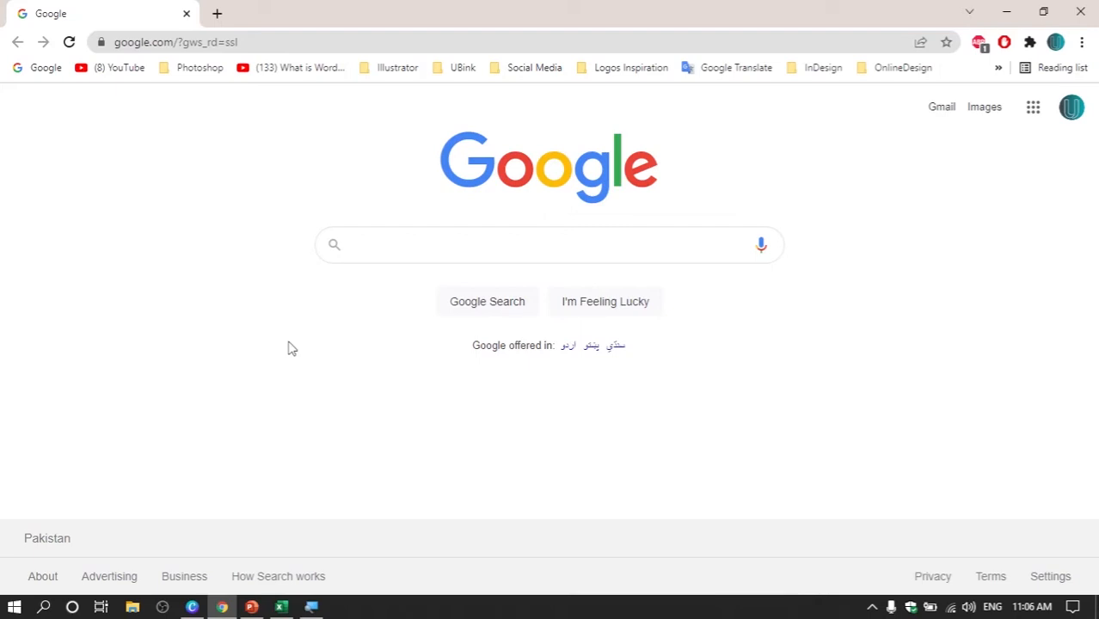
type("computer clipart")
key("Return")
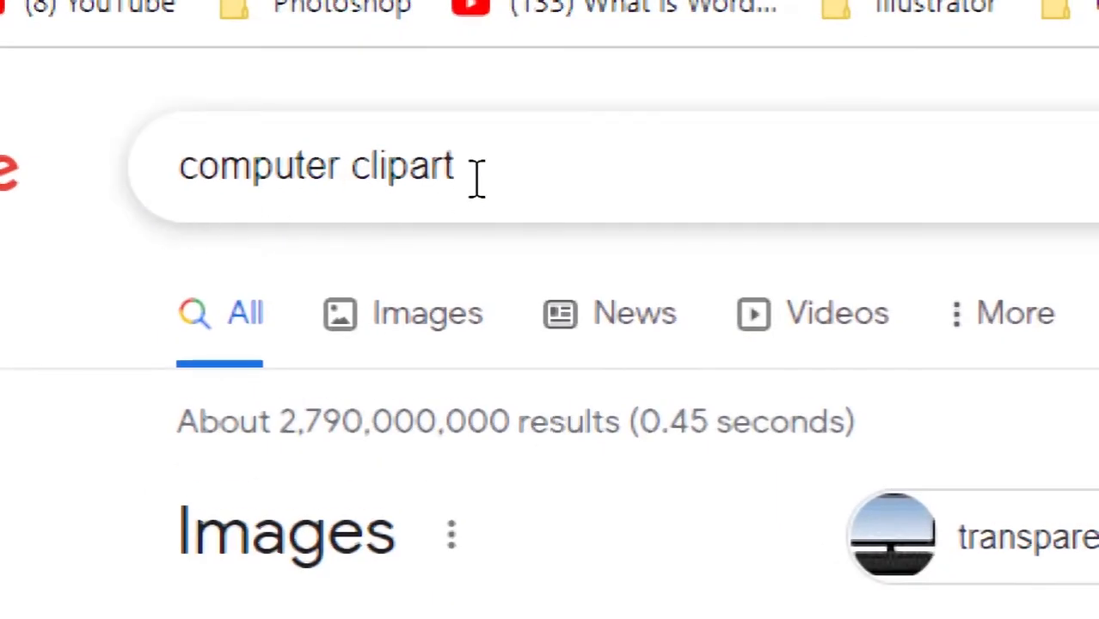
left_click_drag(475, 176, 365, 185)
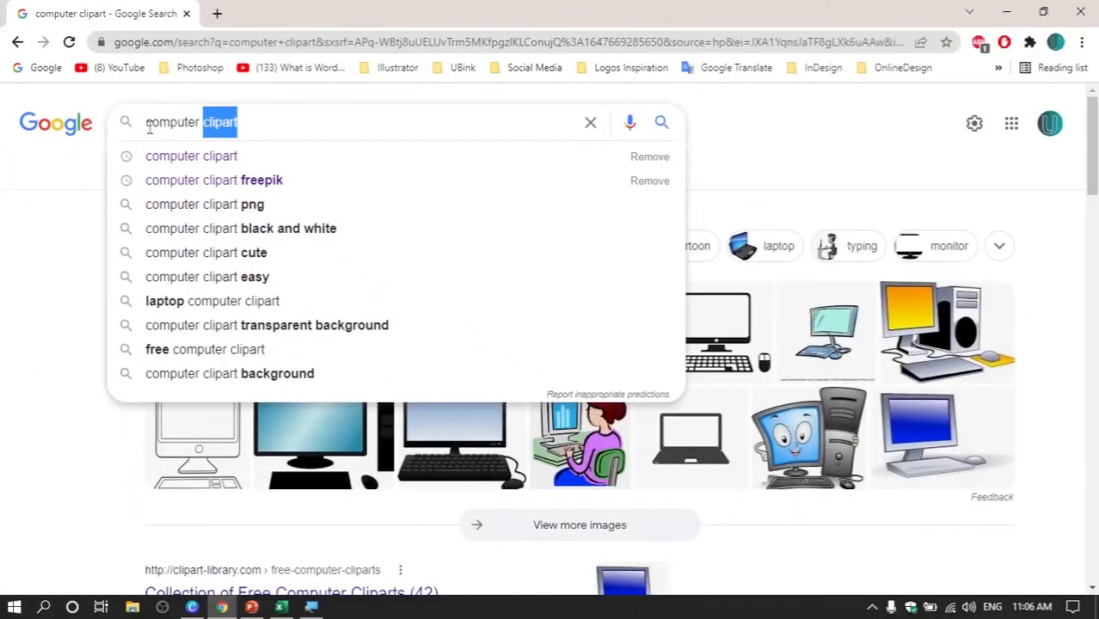
left_click(49, 251)
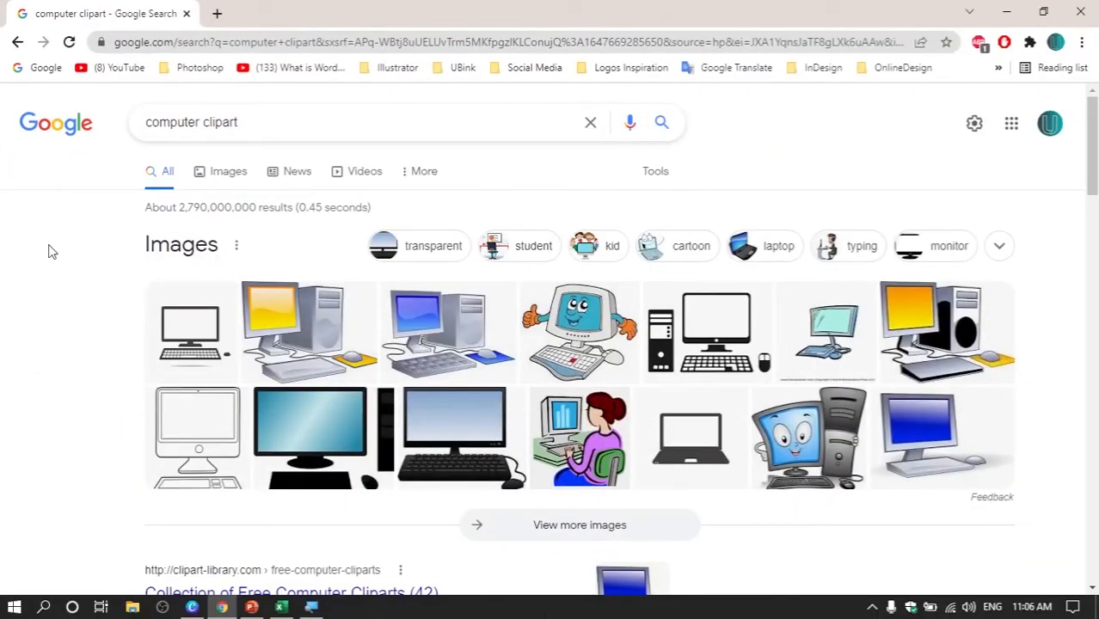
Show the image results for the clipart search and look through the available computer cliparts
left_click(227, 176)
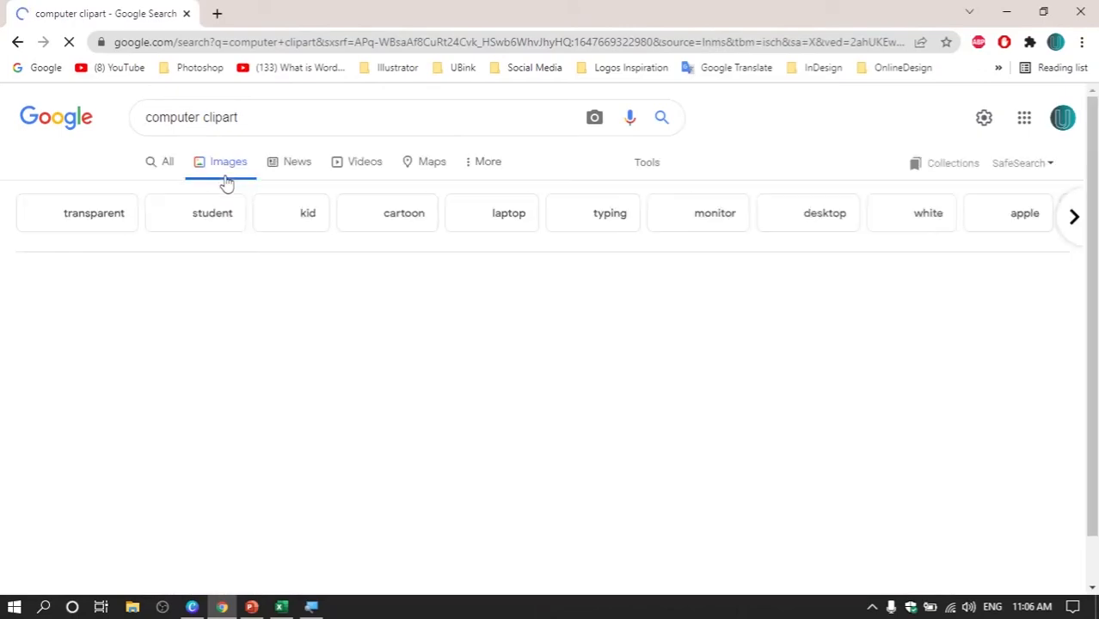
scroll(342, 312, "down", 6)
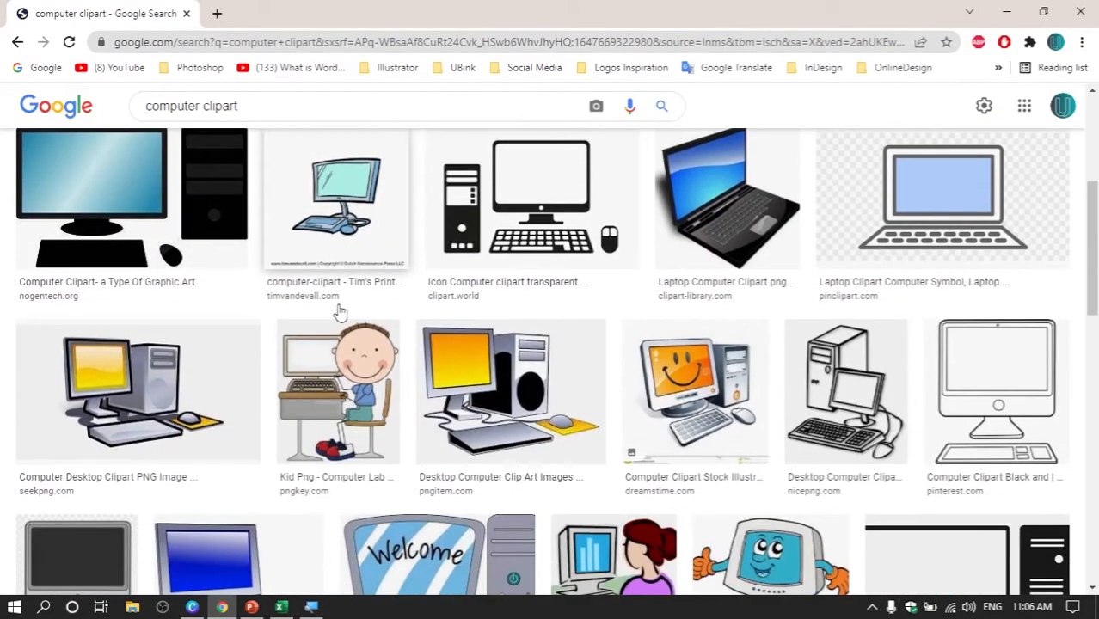
scroll(341, 311, "down", 4)
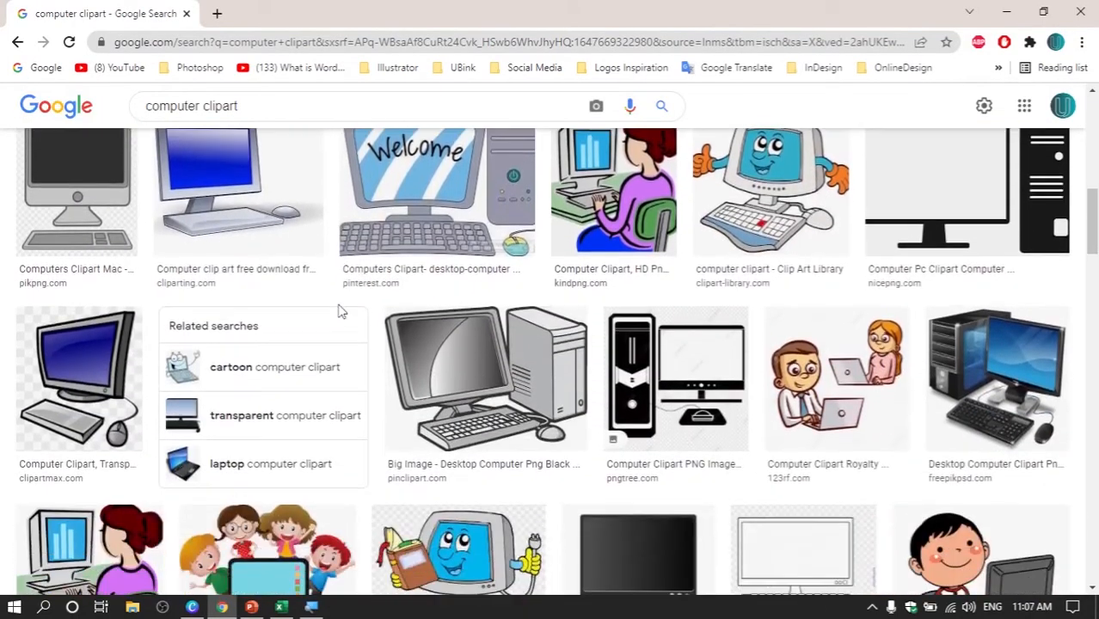
scroll(342, 311, "down", 2)
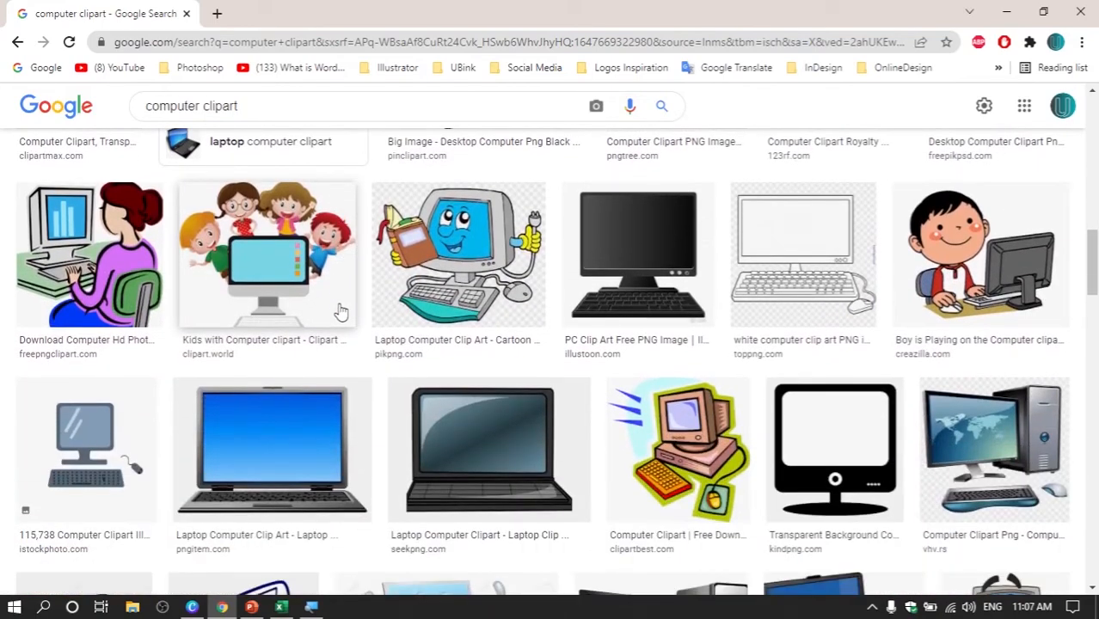
scroll(342, 311, "up", 10)
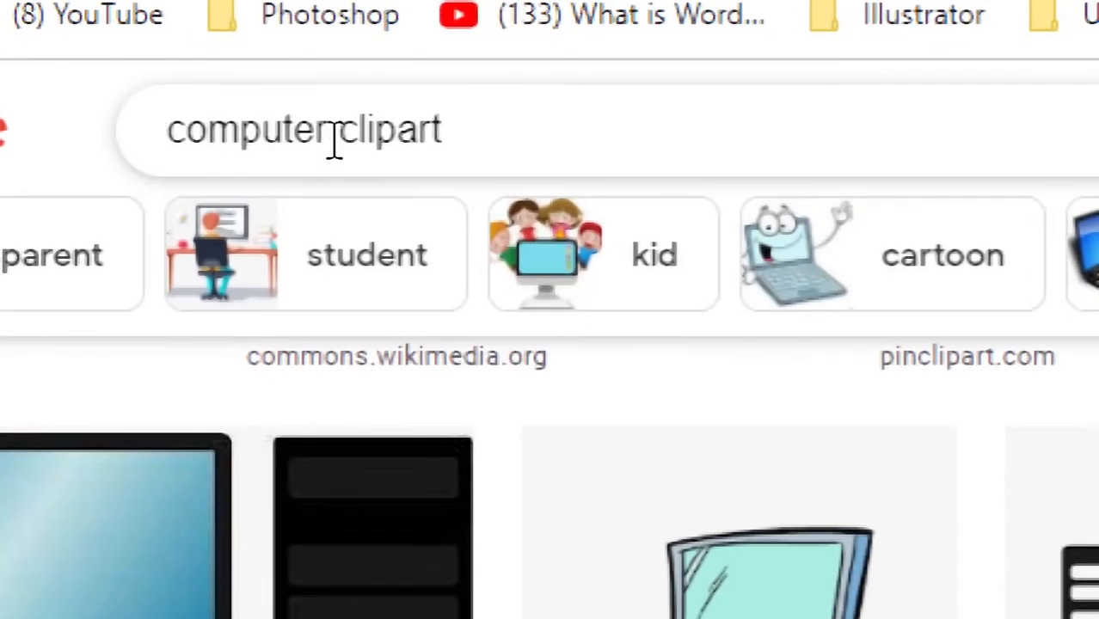
Change the image search to "goat clipart" and look through the resulting goat pictures
left_click_drag(200, 109, 129, 103)
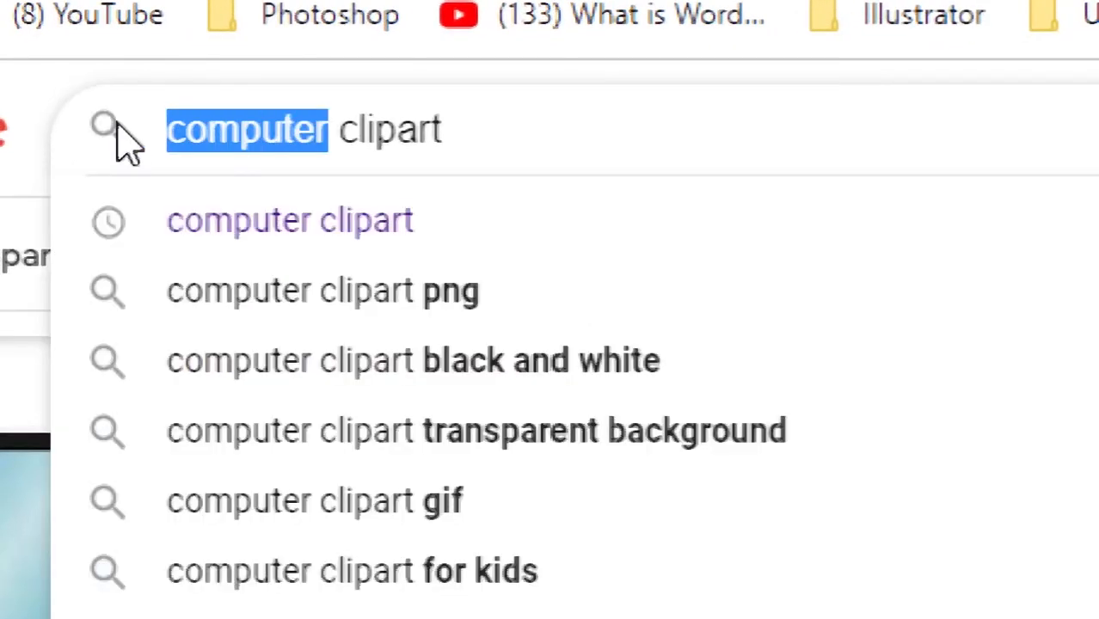
type("goat")
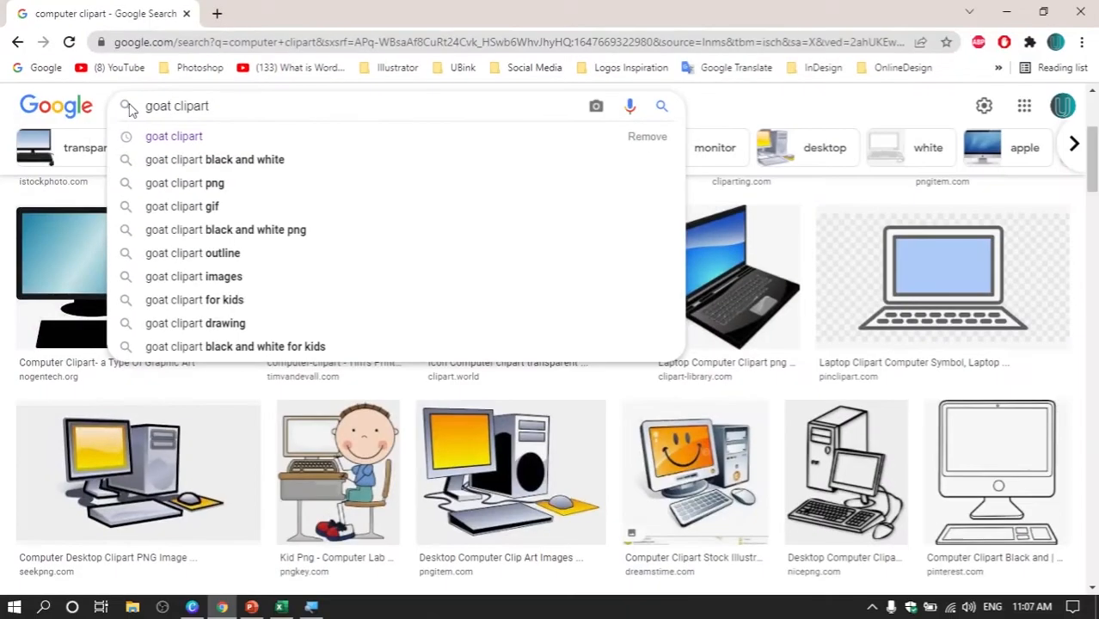
key("Return")
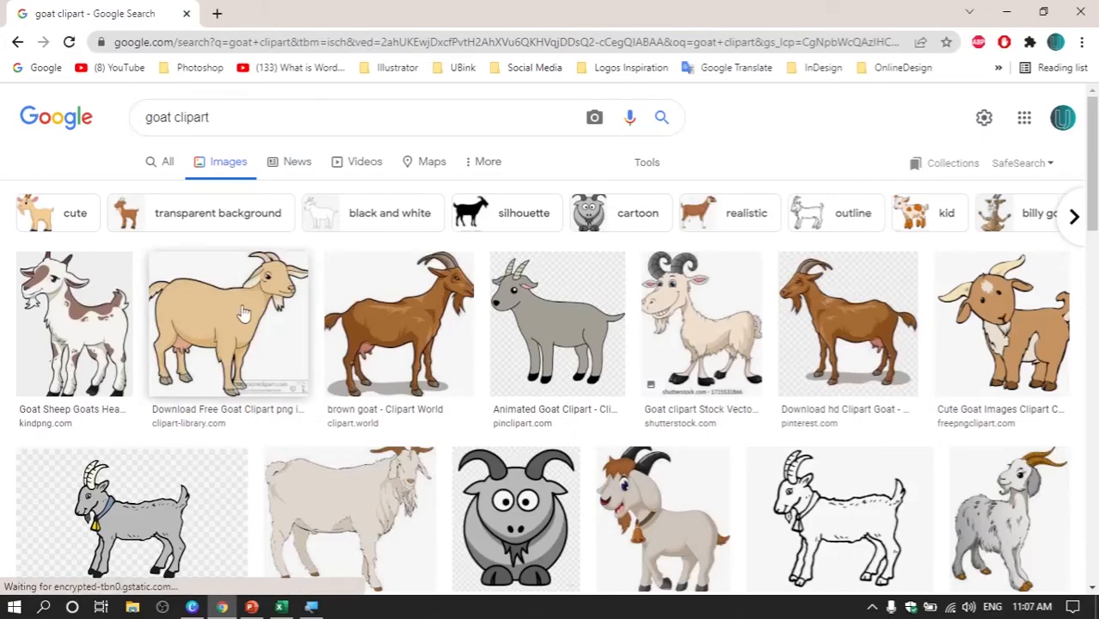
scroll(243, 314, "down", 3)
scroll(243, 314, "down", 3)
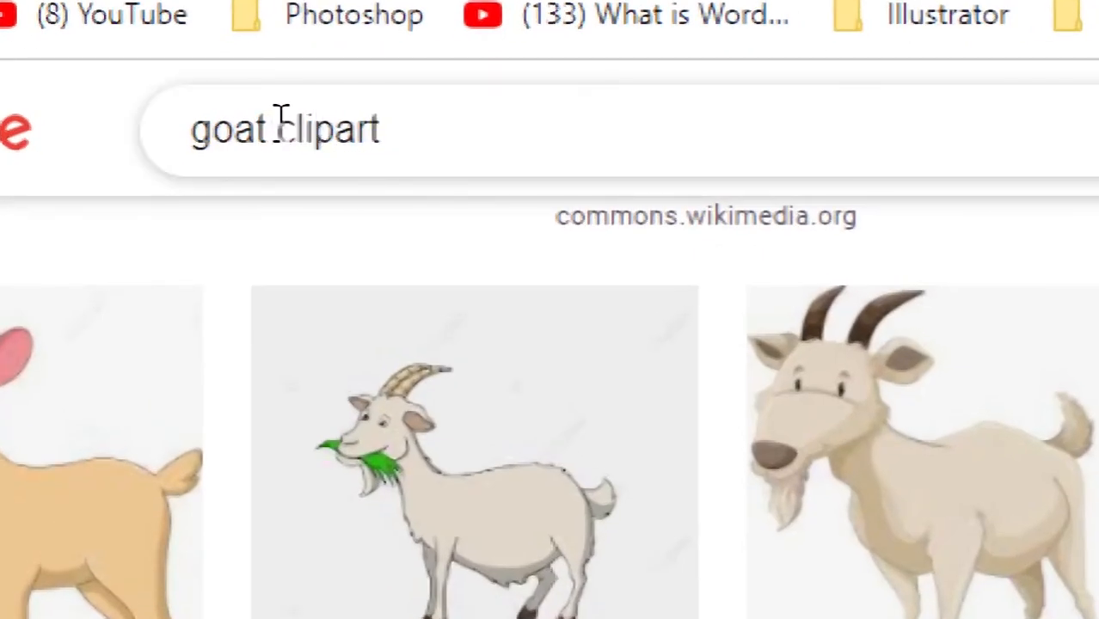
left_click_drag(282, 117, 459, 128)
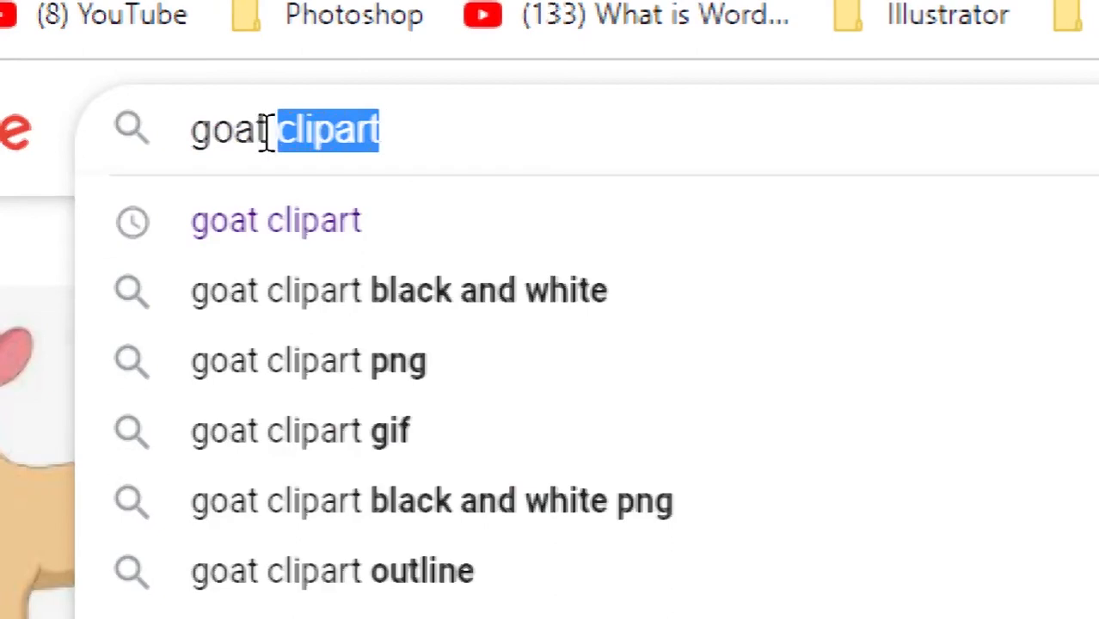
left_click_drag(267, 131, 185, 159)
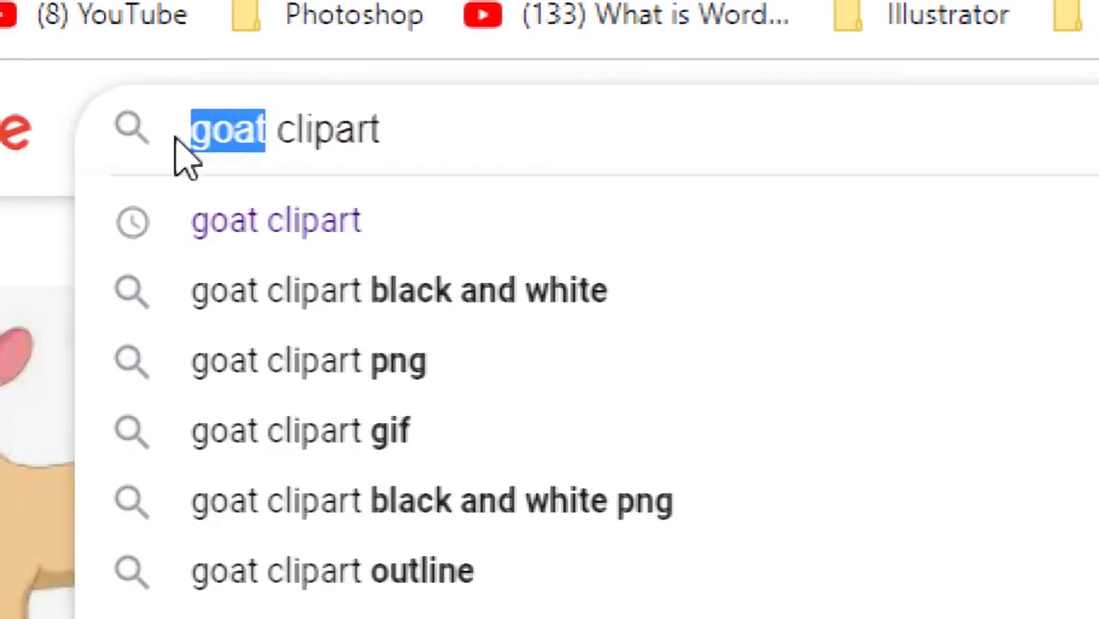
left_click_drag(277, 140, 457, 162)
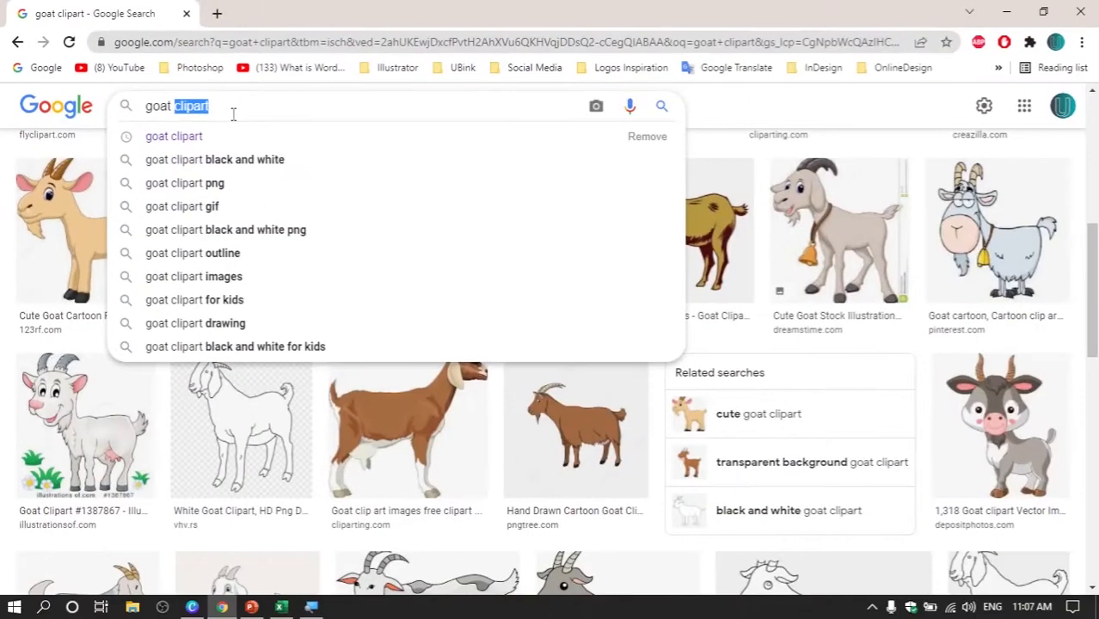
key("Return")
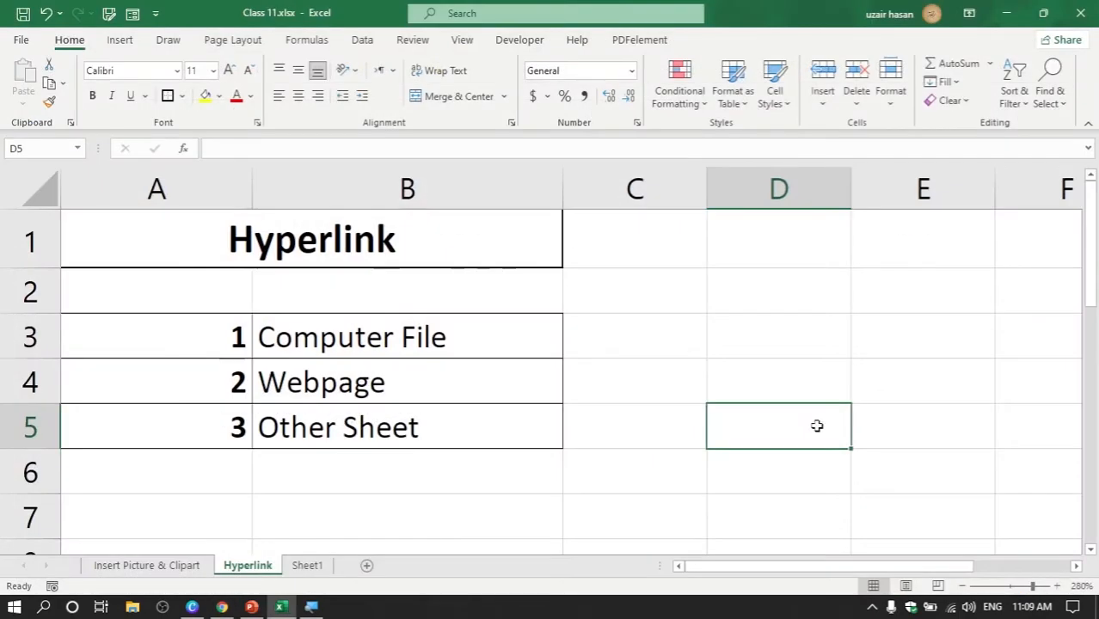
Go through the title and the Computer File, Webpage and Other Sheet entries on the Hyperlink sheet in Excel
left_click(133, 246)
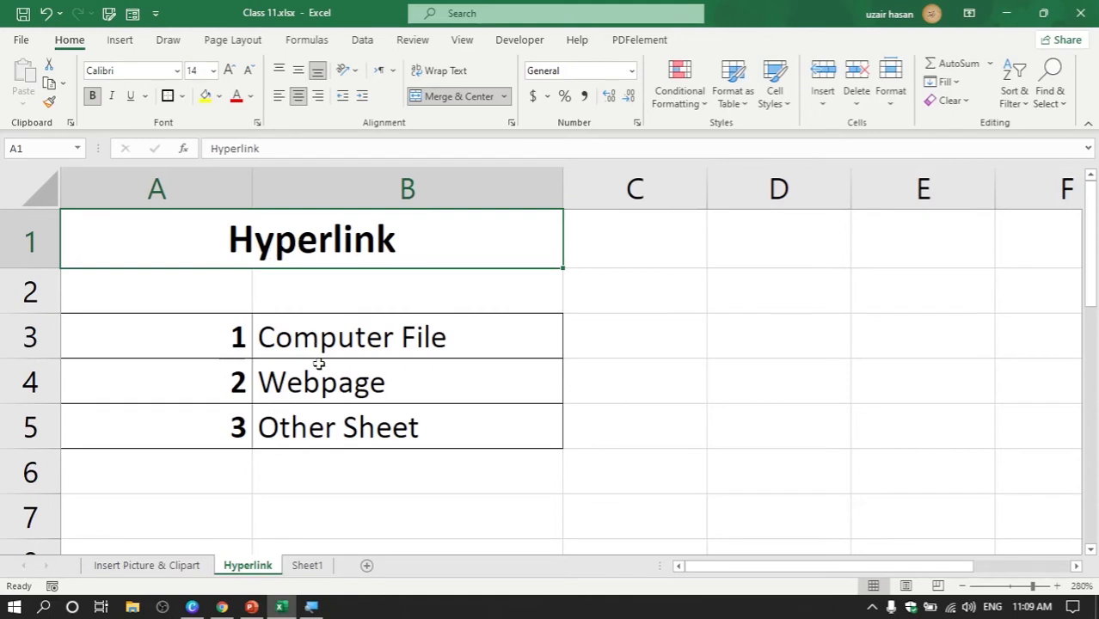
left_click(396, 345)
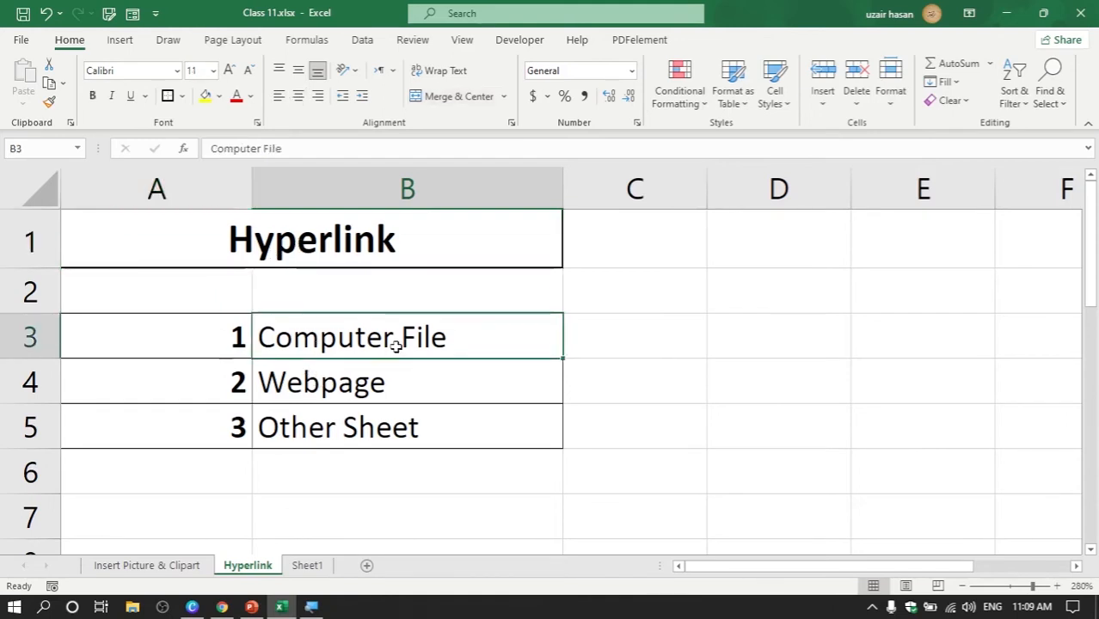
left_click(425, 381)
left_click(490, 415)
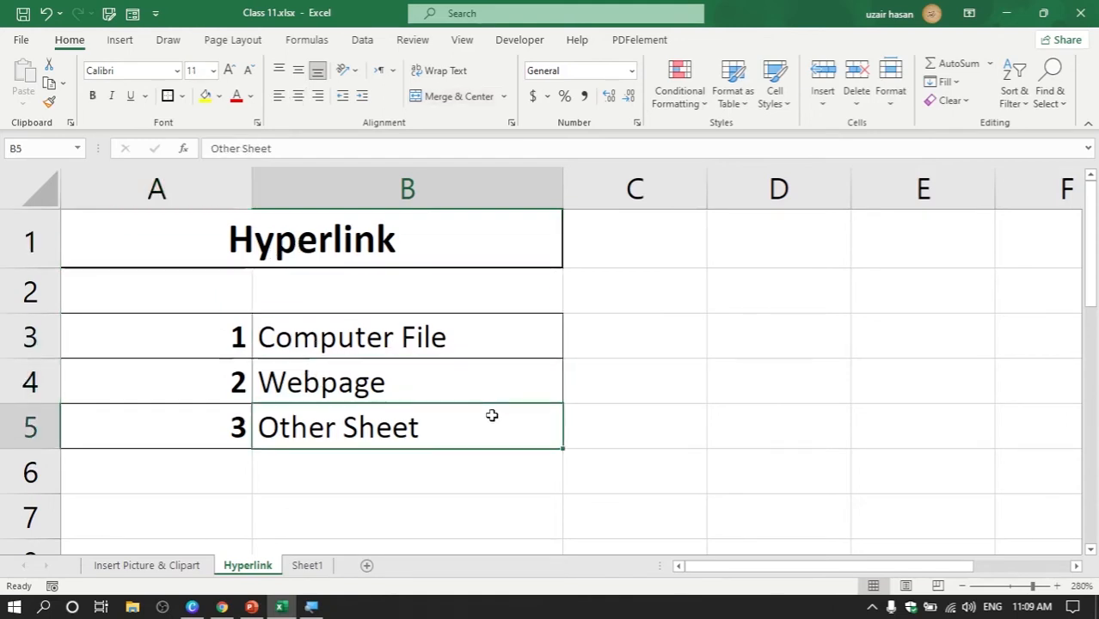
left_click(479, 340)
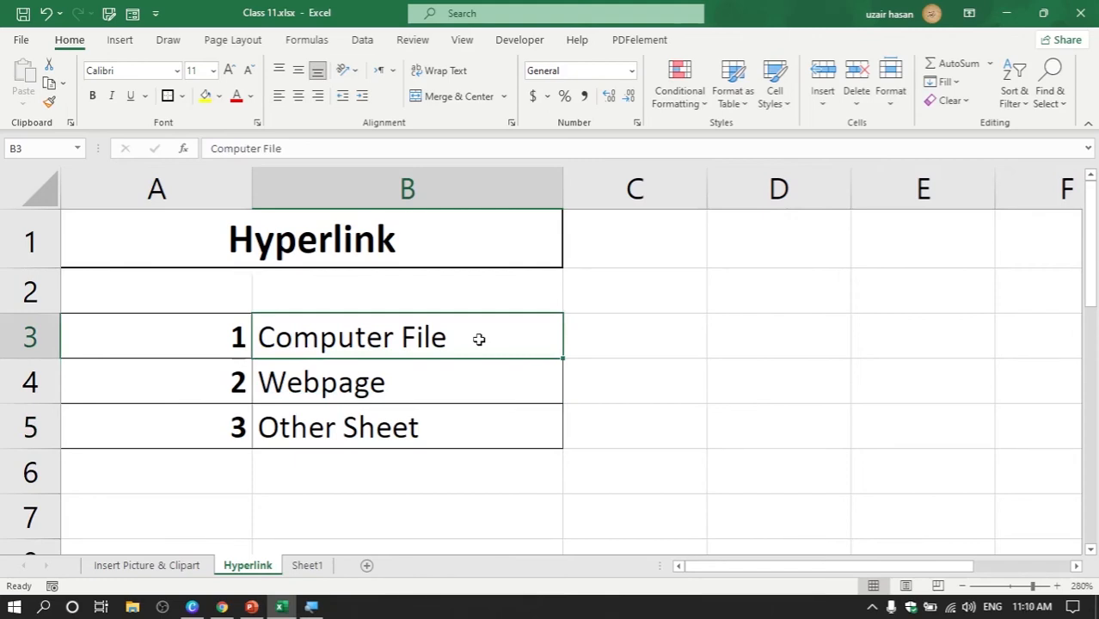
left_click(474, 384)
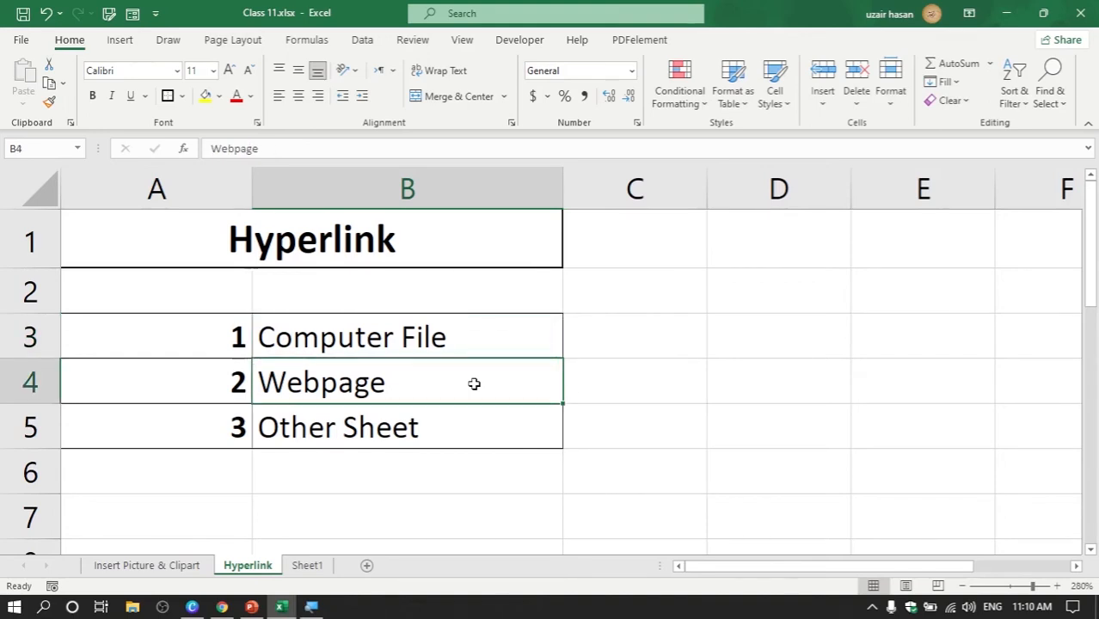
left_click(485, 427)
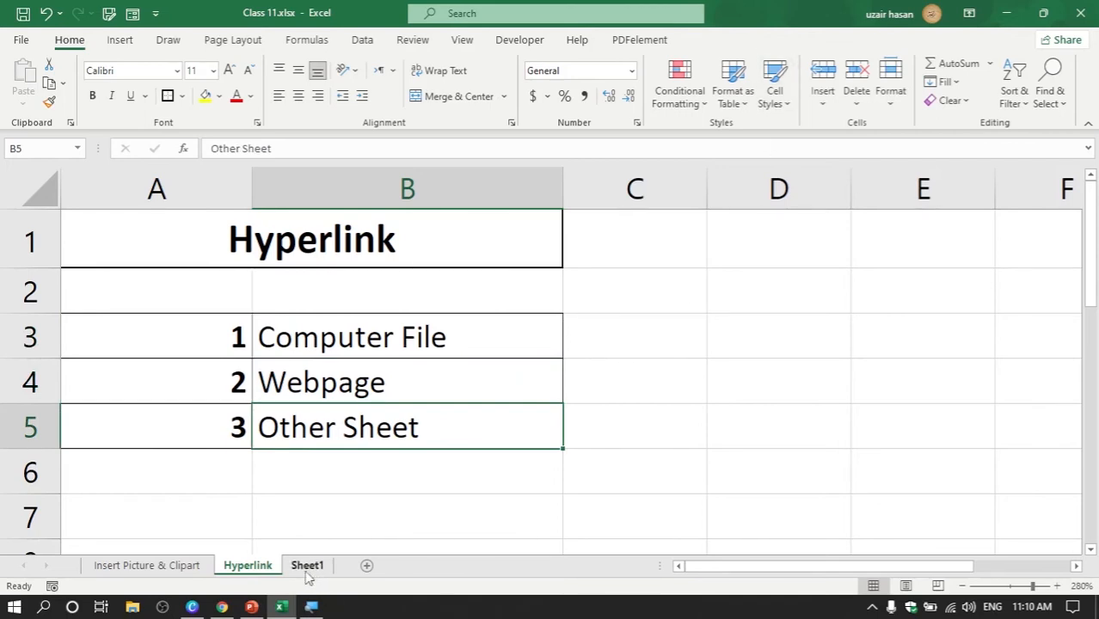
Start inserting a hyperlink on the Computer File cell B3 and browse for the target with All Files (*.*) listed
left_click(485, 346)
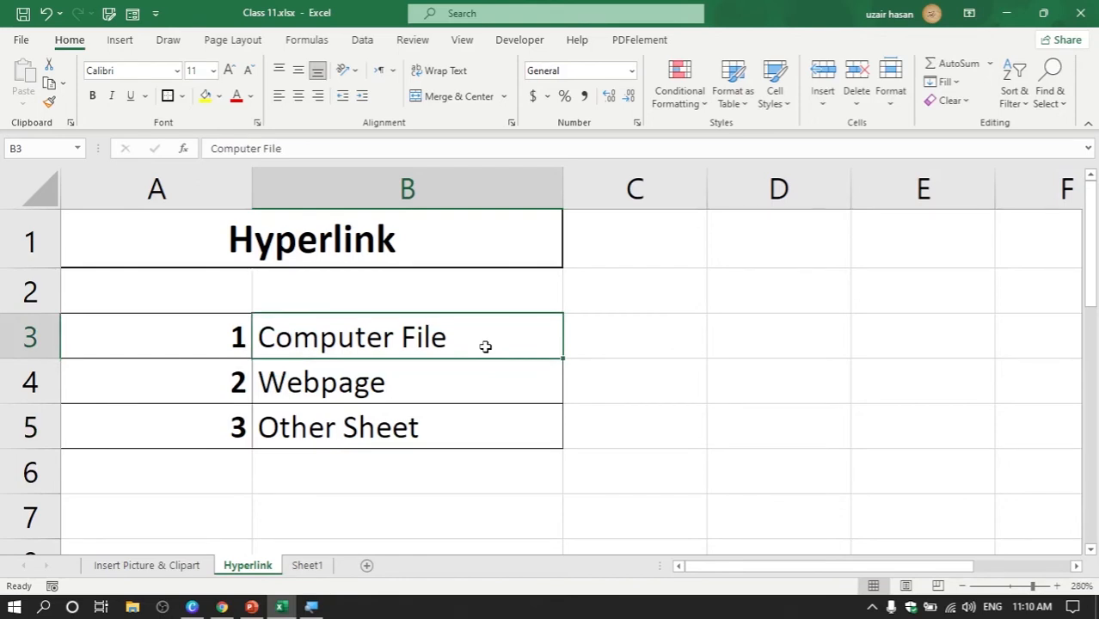
key("ctrl+k")
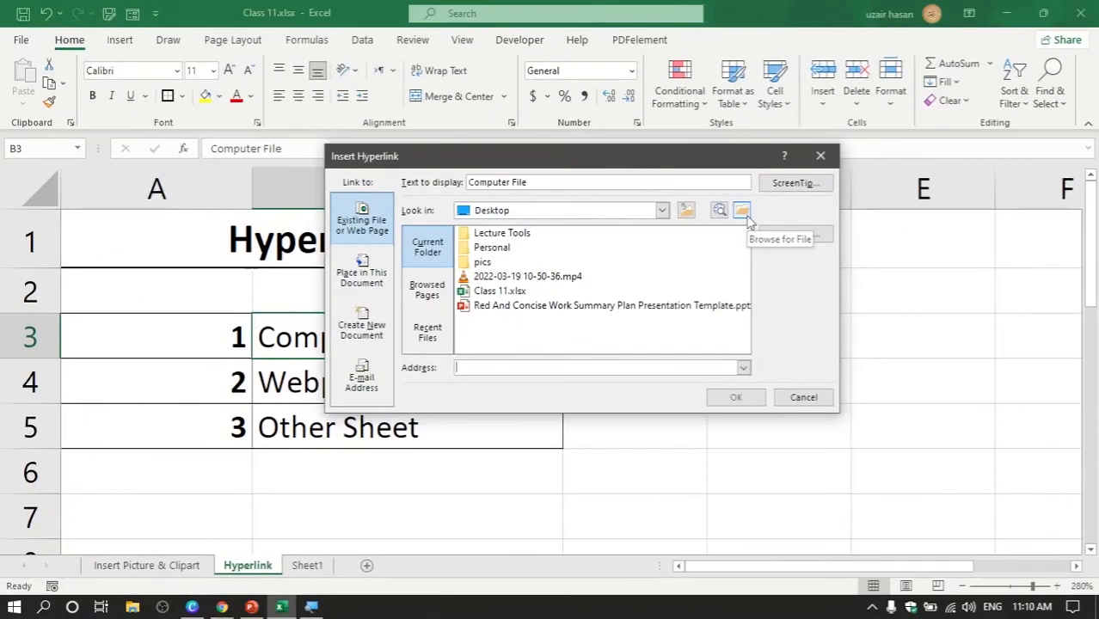
left_click(743, 212)
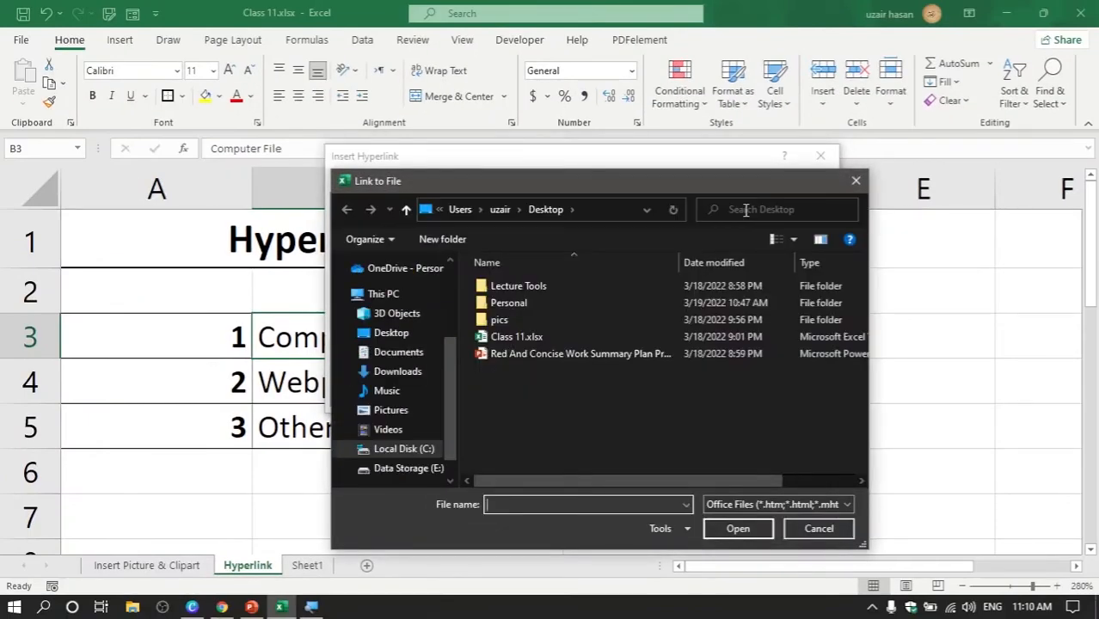
left_click_drag(680, 184, 616, 55)
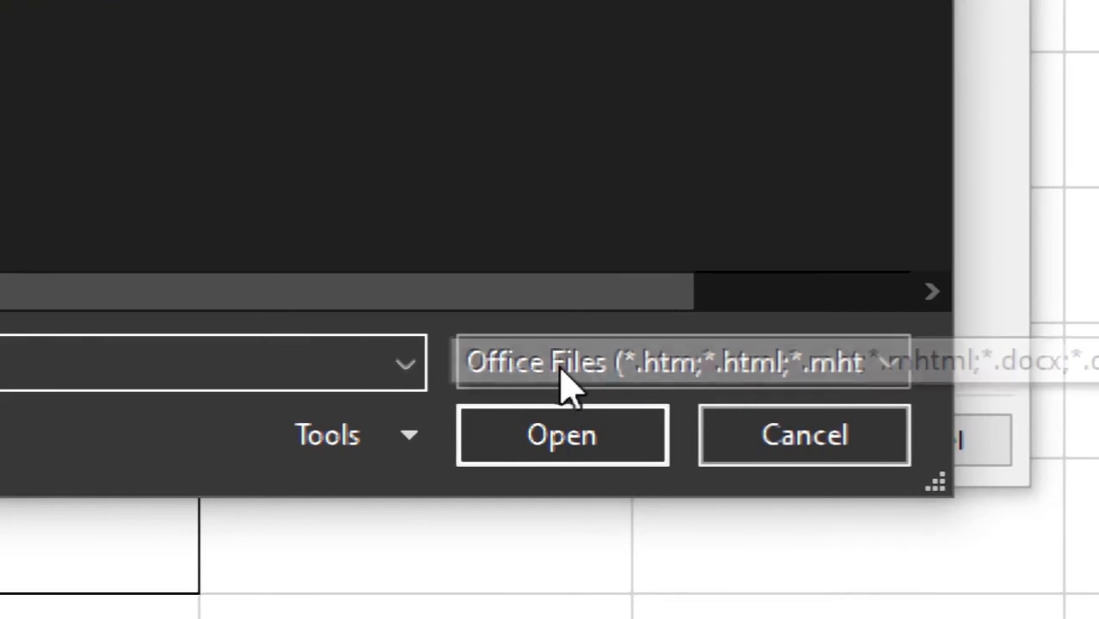
left_click(566, 381)
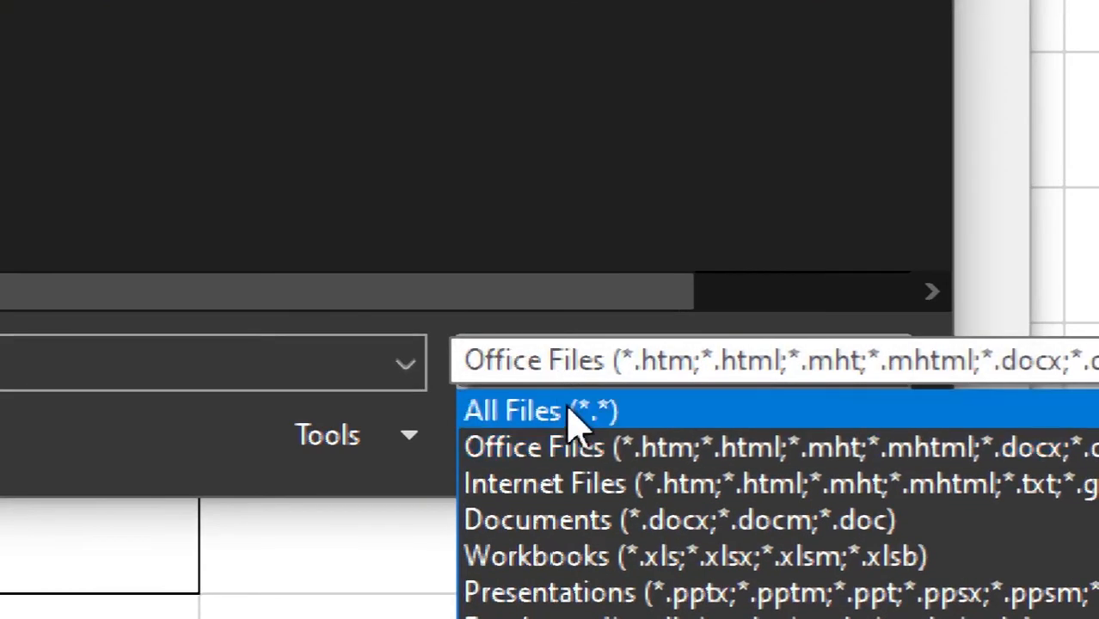
left_click(646, 422)
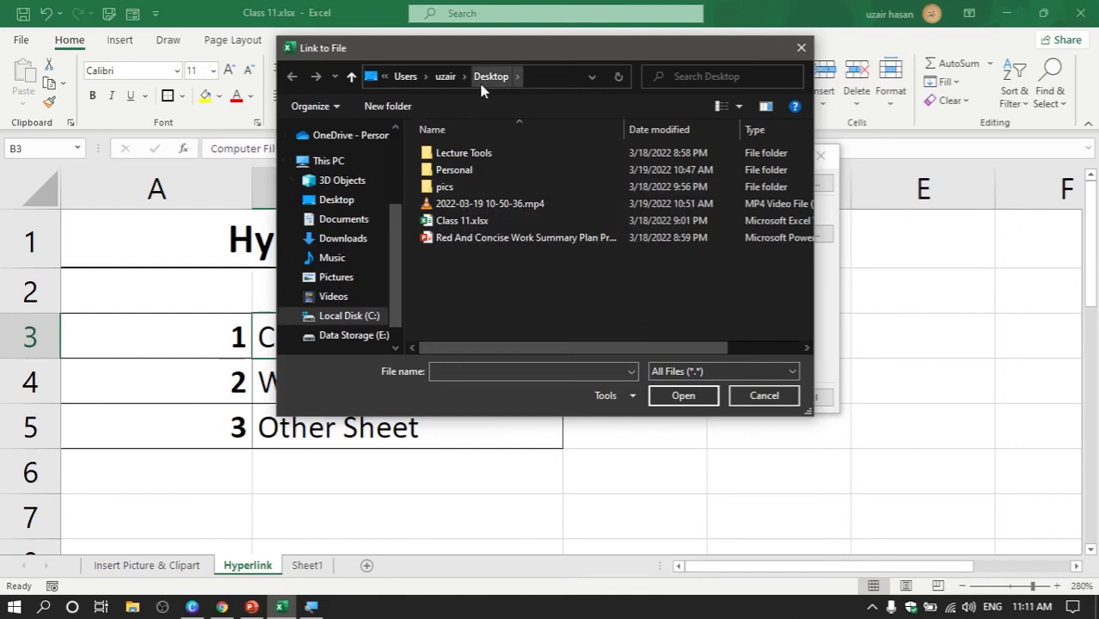
Link the Computer File cell to 8.jpg in the pics folder and test the link by opening and closing the picture
key("super")
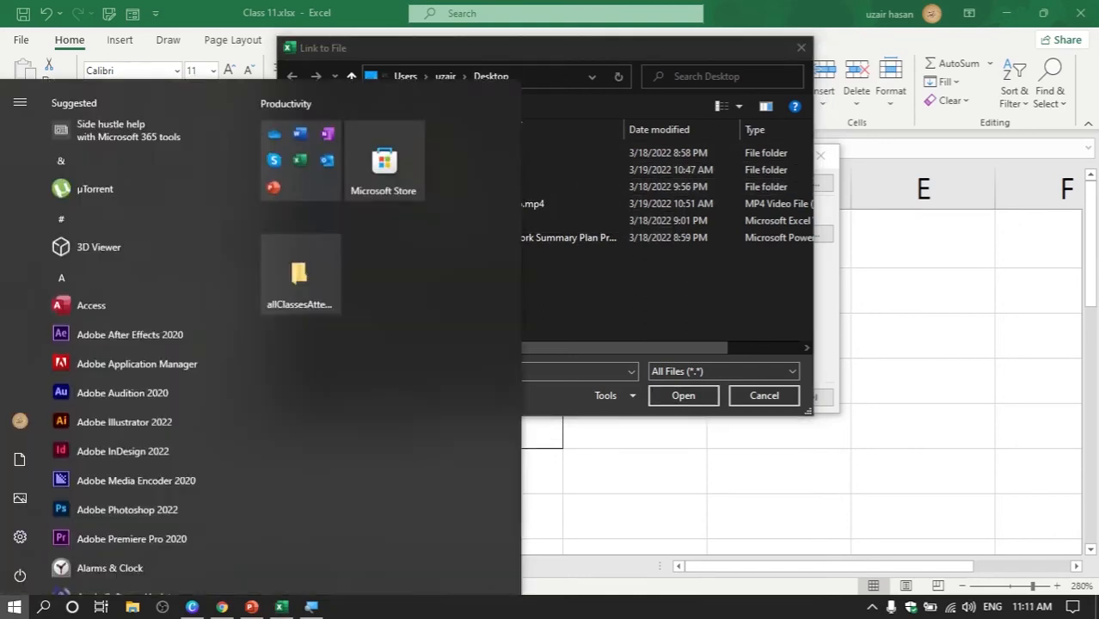
key("super")
double_click(459, 189)
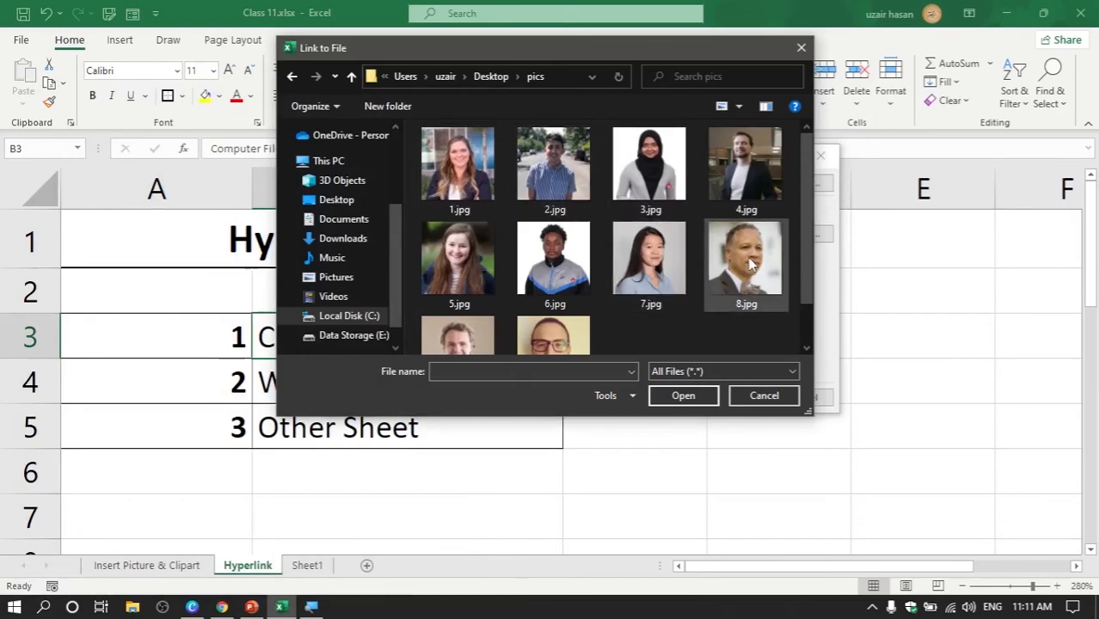
left_click(751, 261)
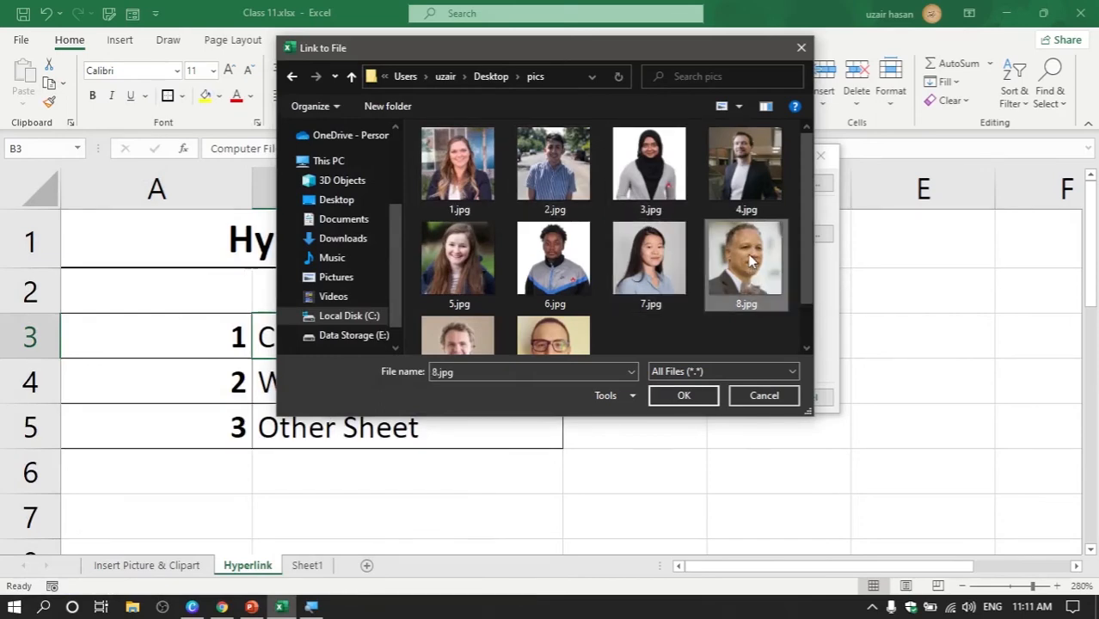
left_click(700, 400)
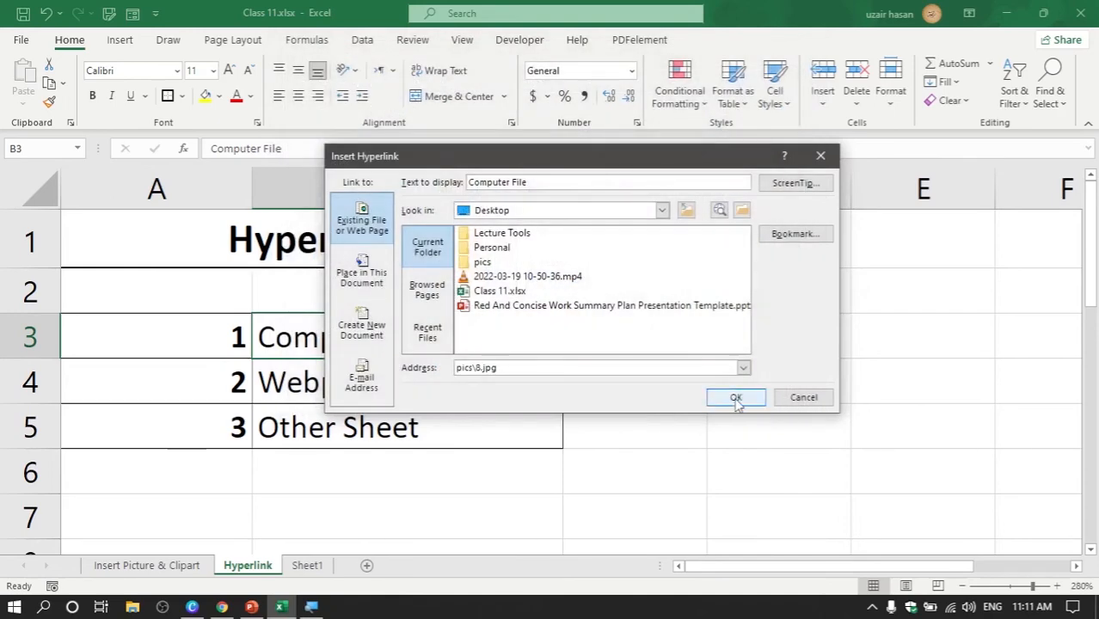
left_click(736, 400)
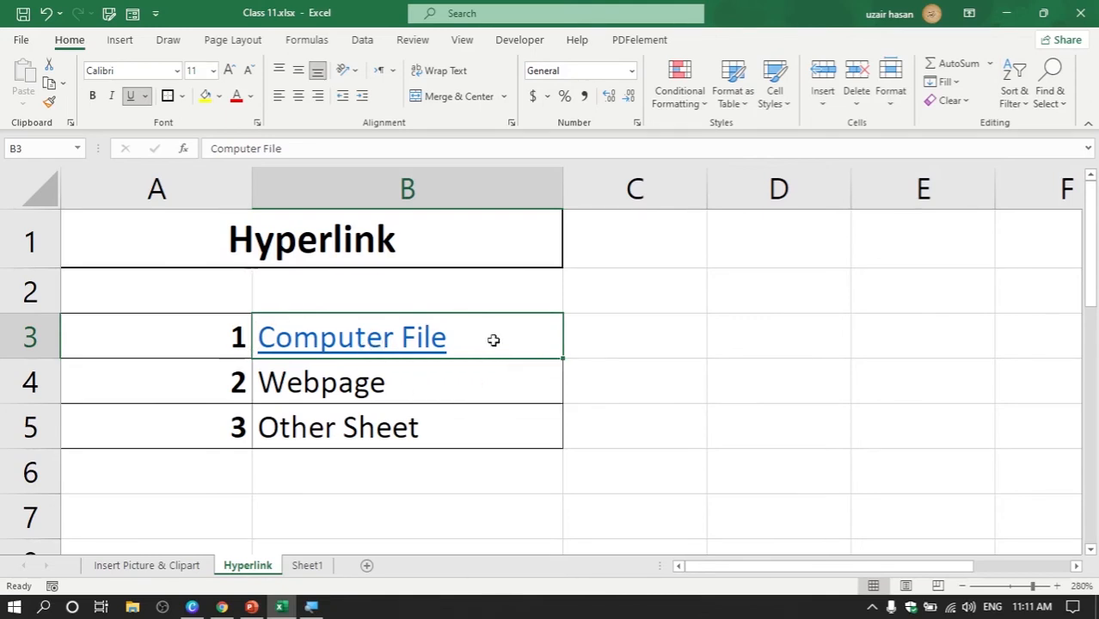
left_click(397, 349)
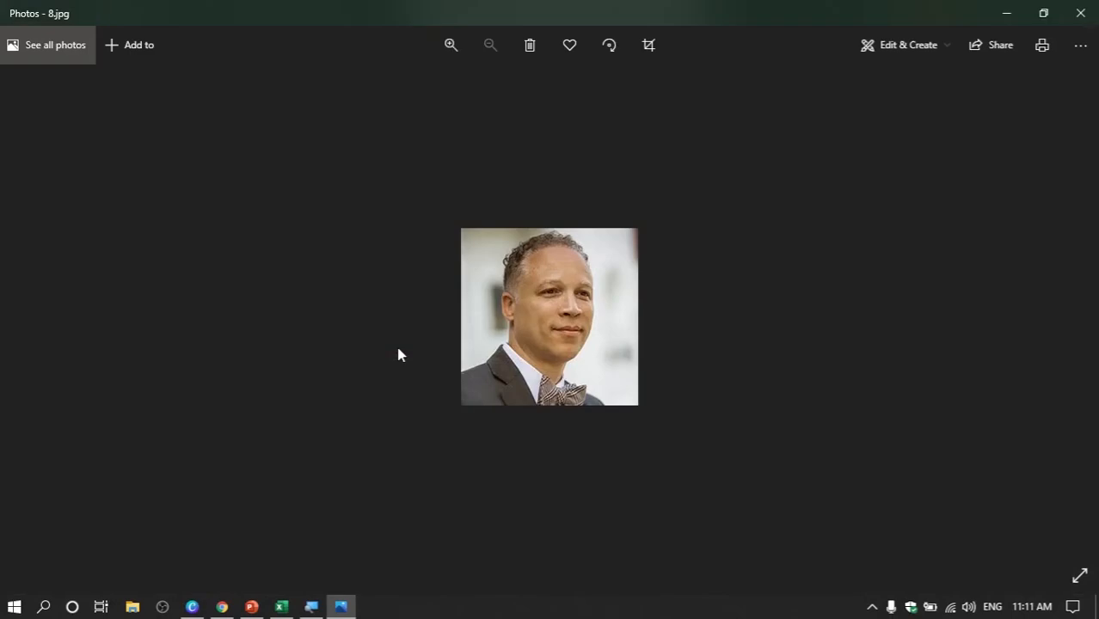
left_click(1082, 17)
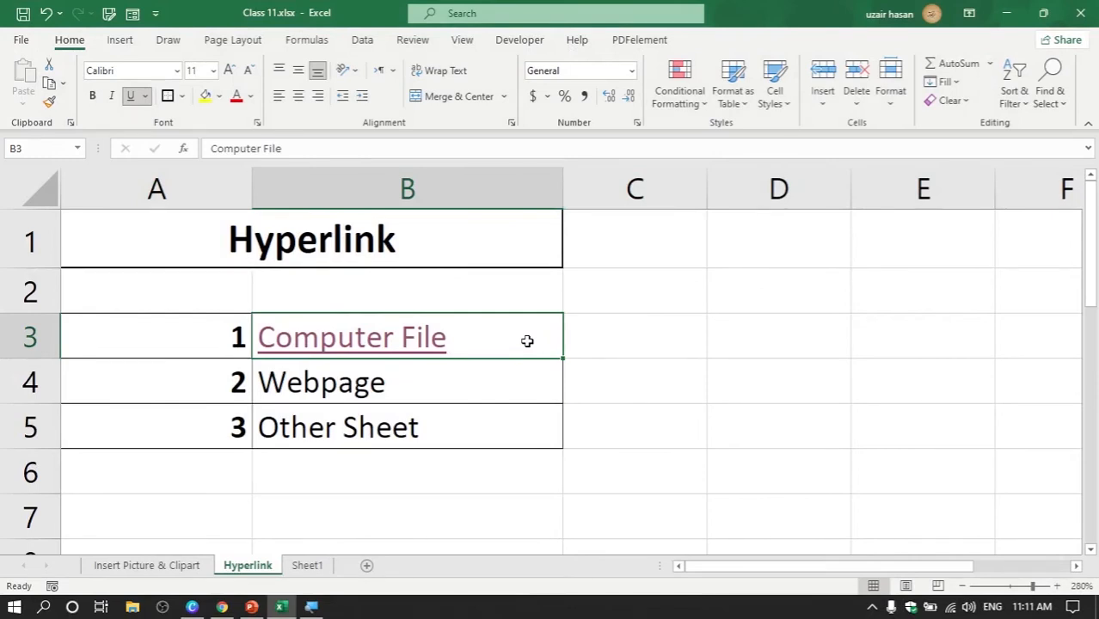
Select the Webpage cell B4, switch to YouTube in Chrome, and open and view the logicsriver channel page
left_click(423, 387)
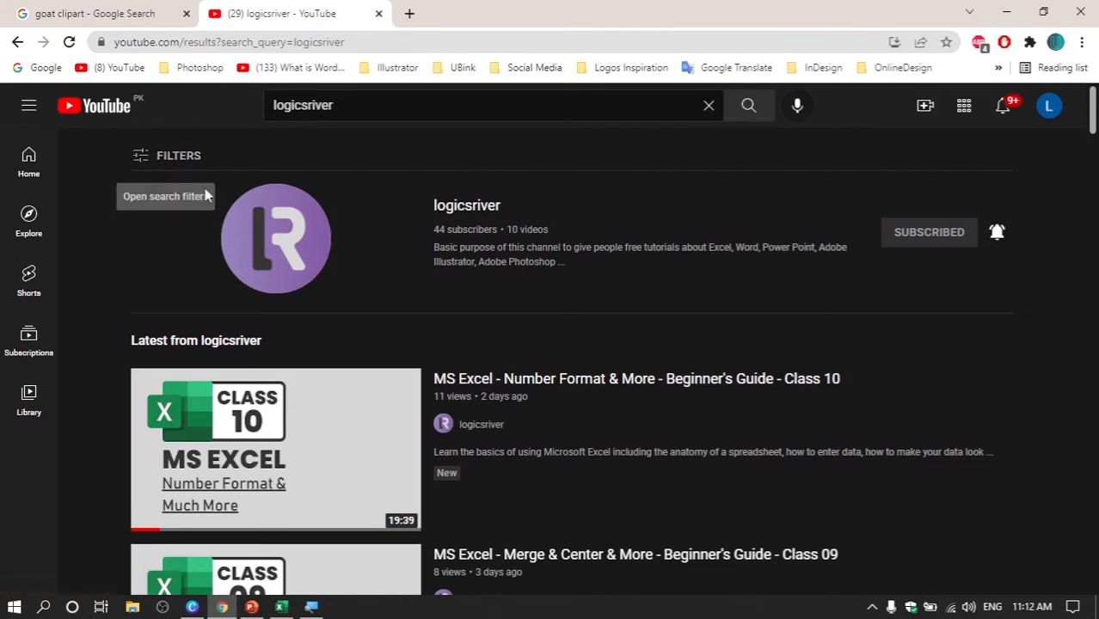
left_click(274, 247)
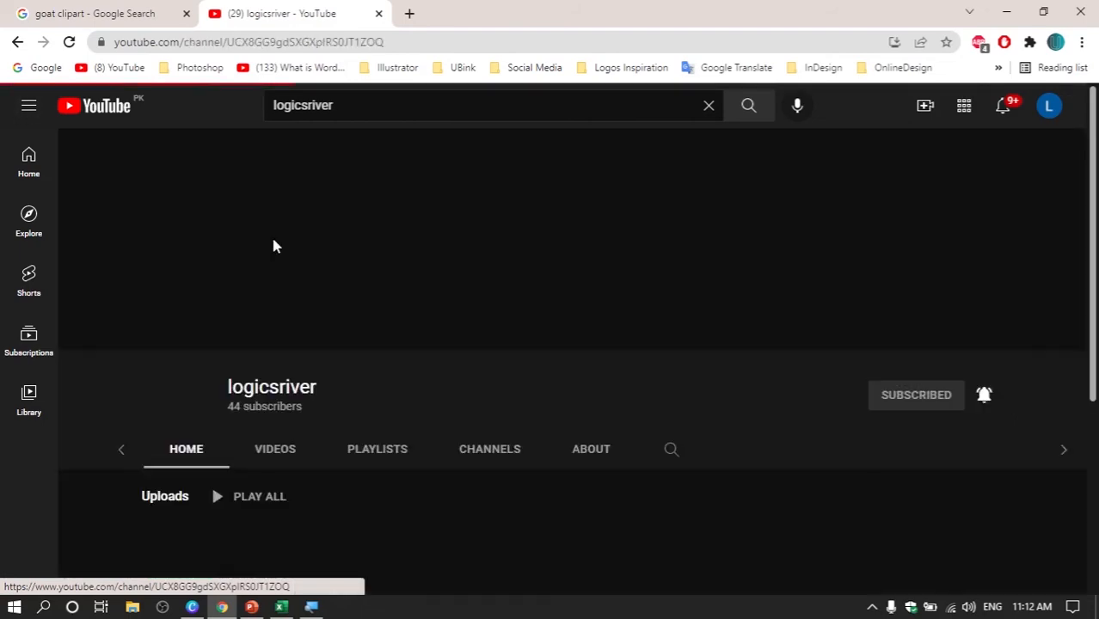
scroll(275, 247, "down", 2)
scroll(275, 246, "down", 1)
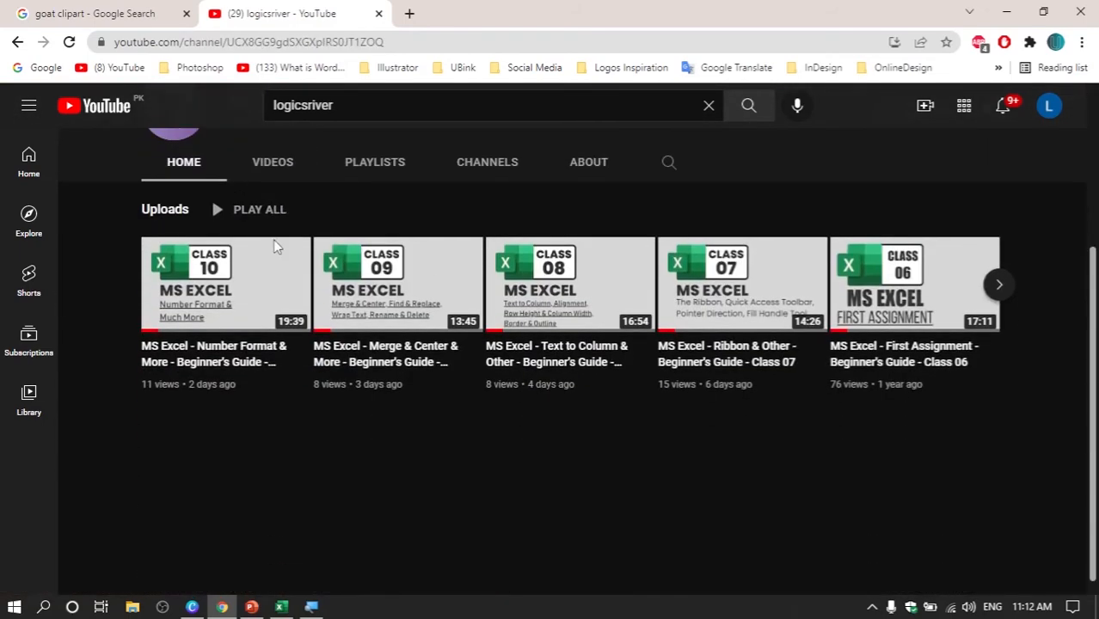
scroll(275, 248, "up", 2)
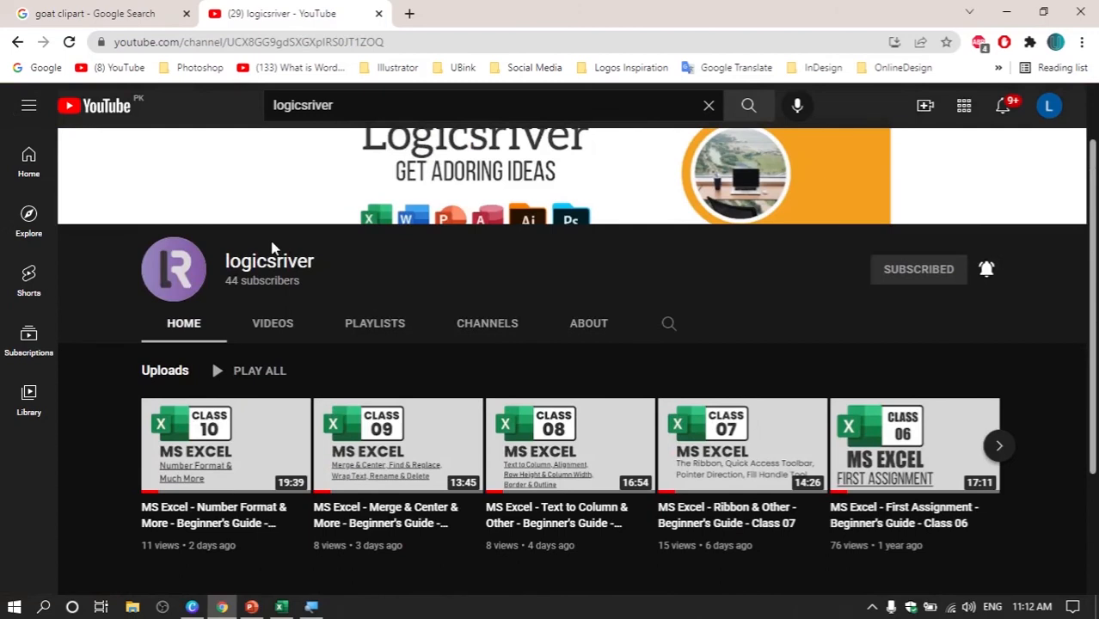
scroll(268, 252, "up", 1)
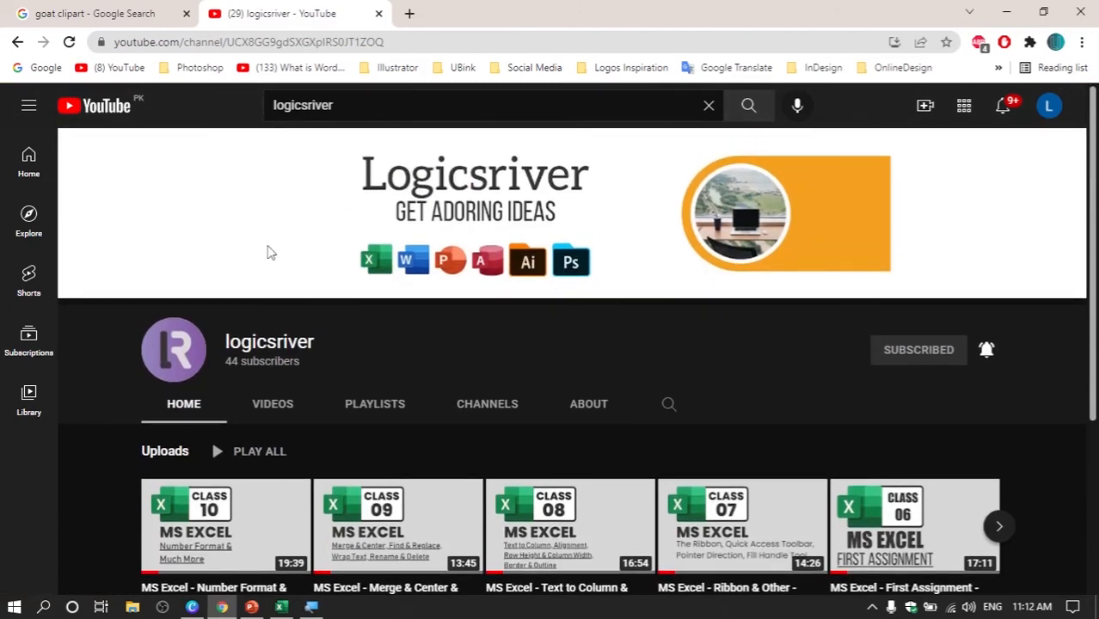
Copy the full web address of the logicsriver YouTube channel page in Chrome and close the browser
left_click(281, 607)
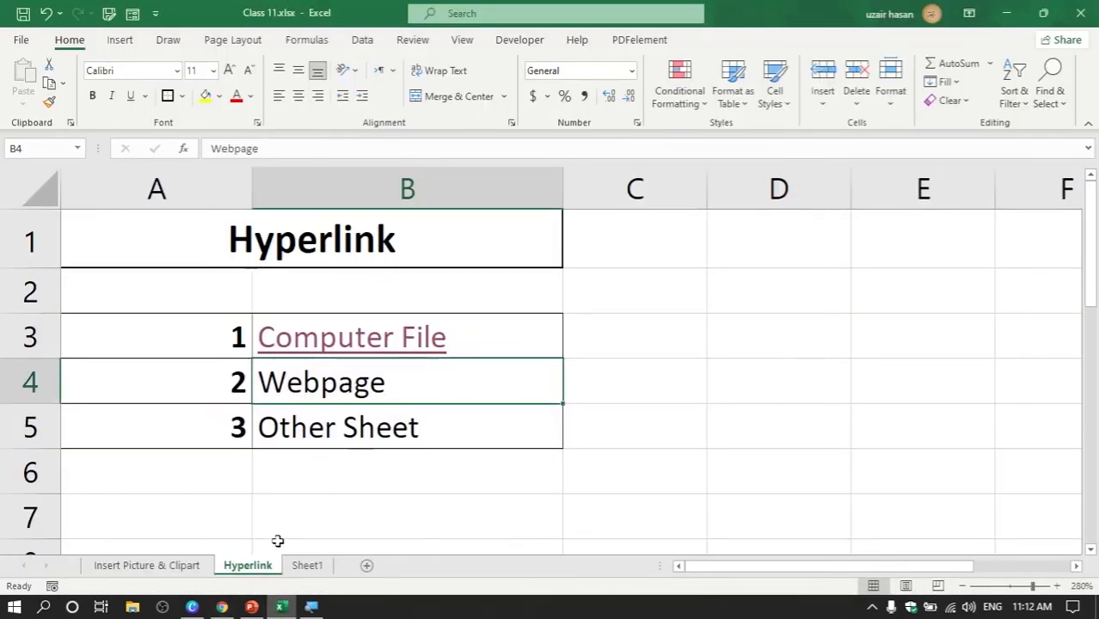
left_click(222, 607)
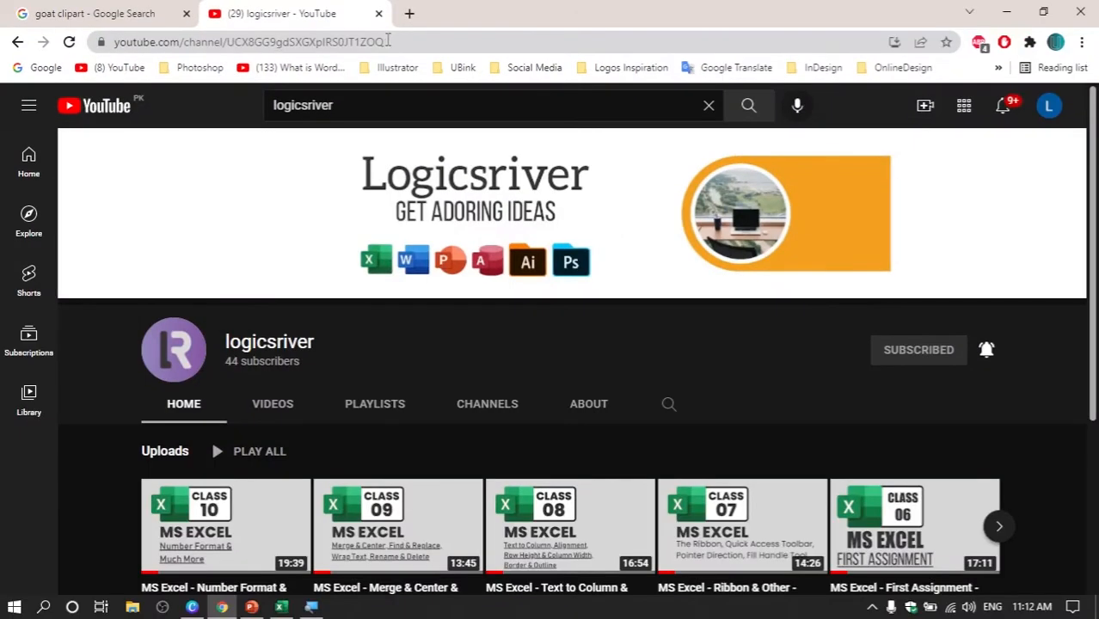
left_click(407, 39)
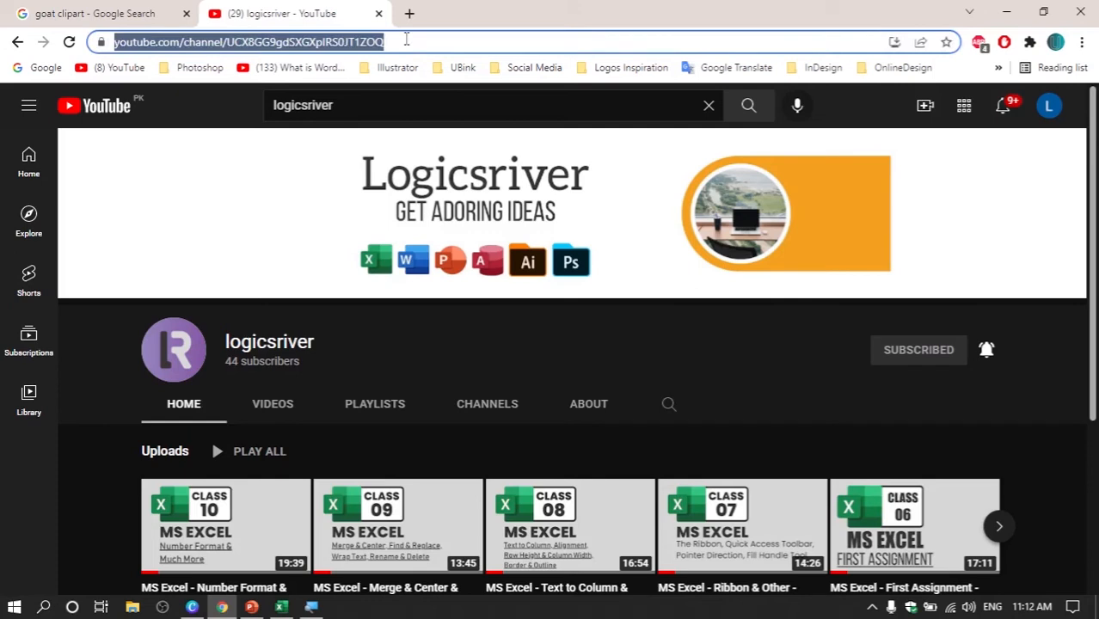
left_click(406, 39)
left_click_drag(487, 42, 102, 40)
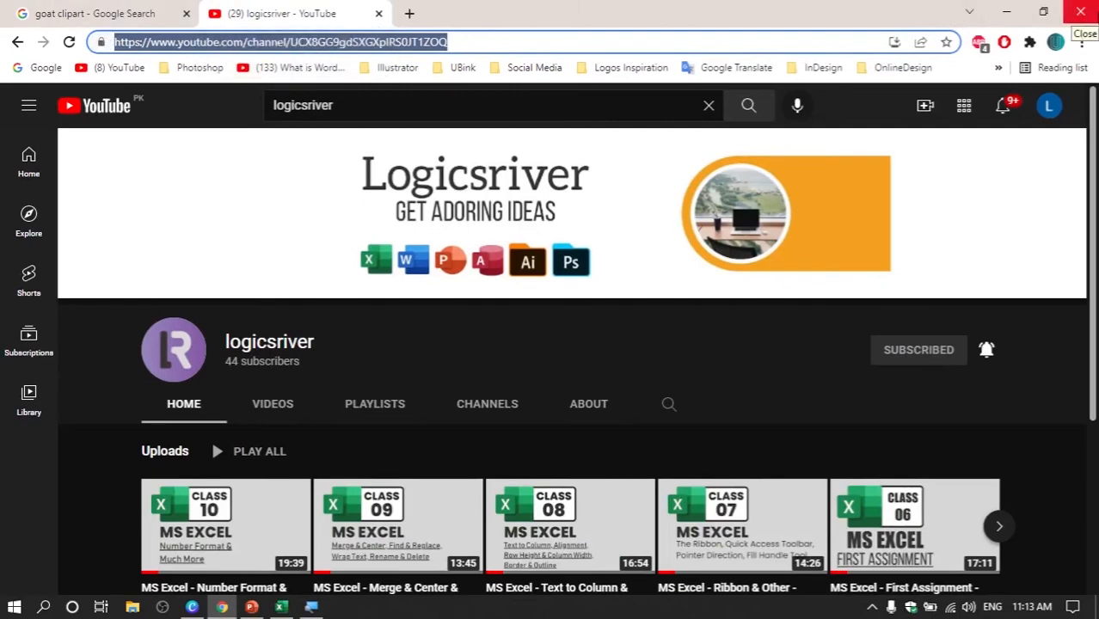
left_click(1080, 11)
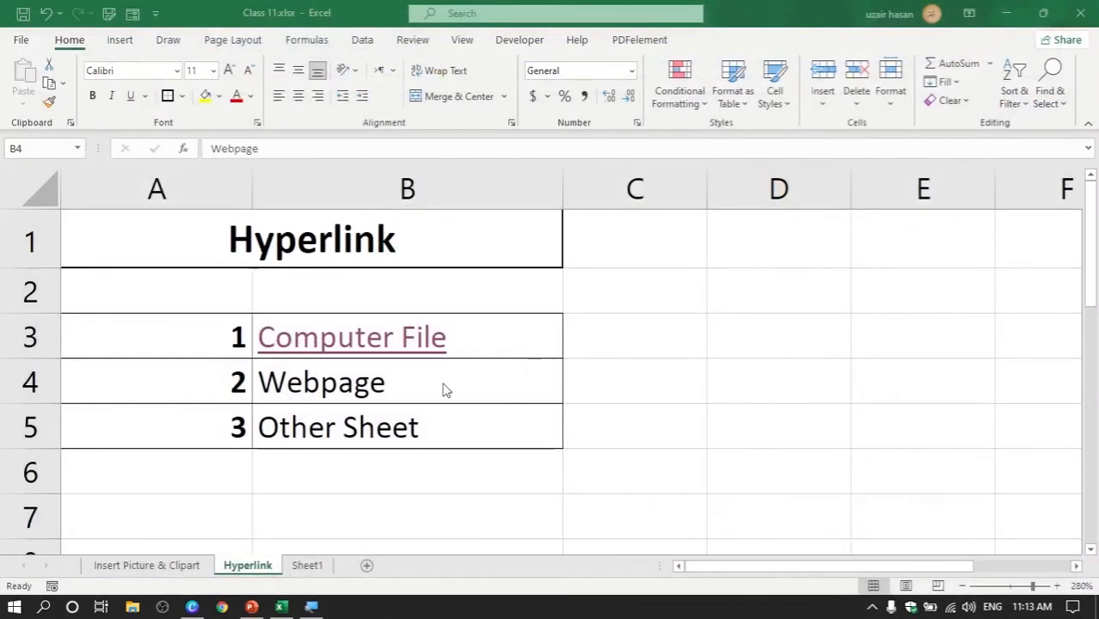
Insert a hyperlink on the Webpage cell B4 that points to the copied YouTube channel address
left_click(337, 386)
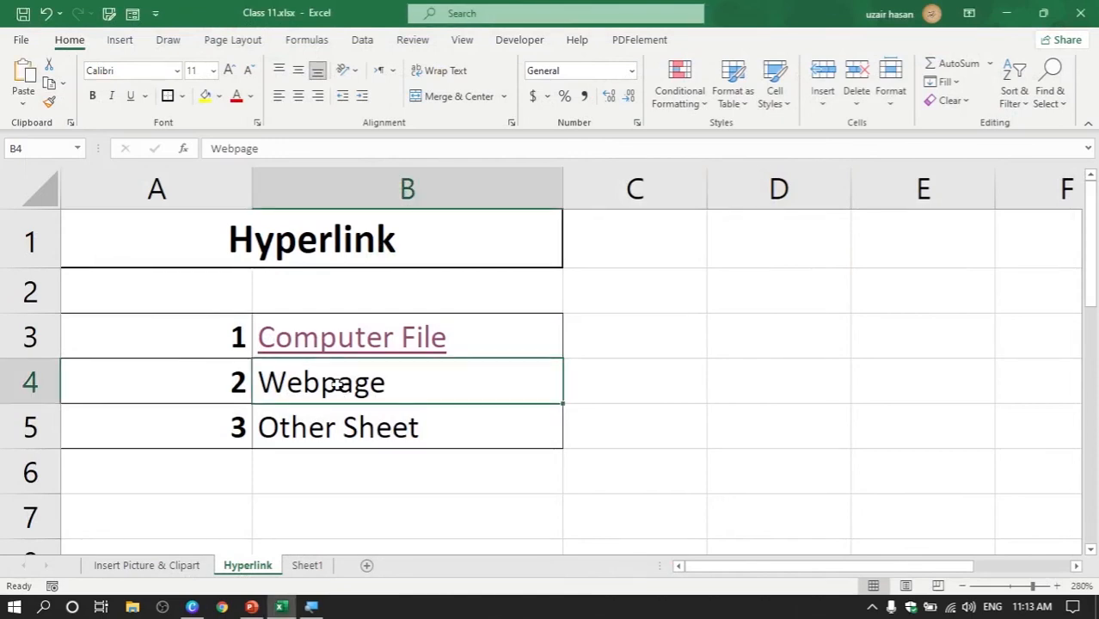
key("ctrl+k")
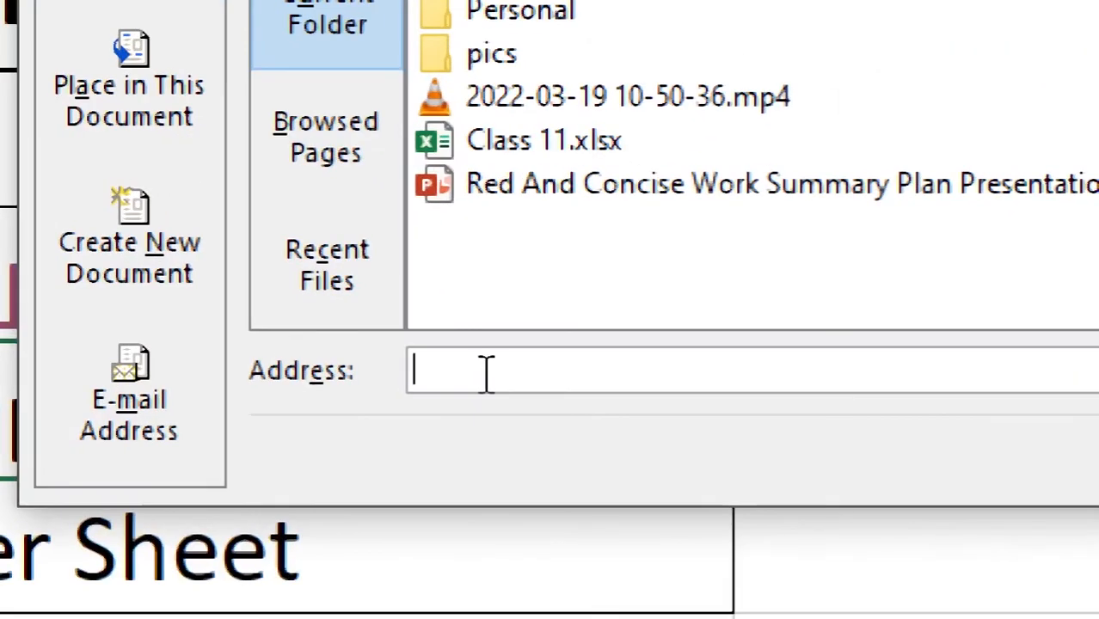
key("ctrl+v")
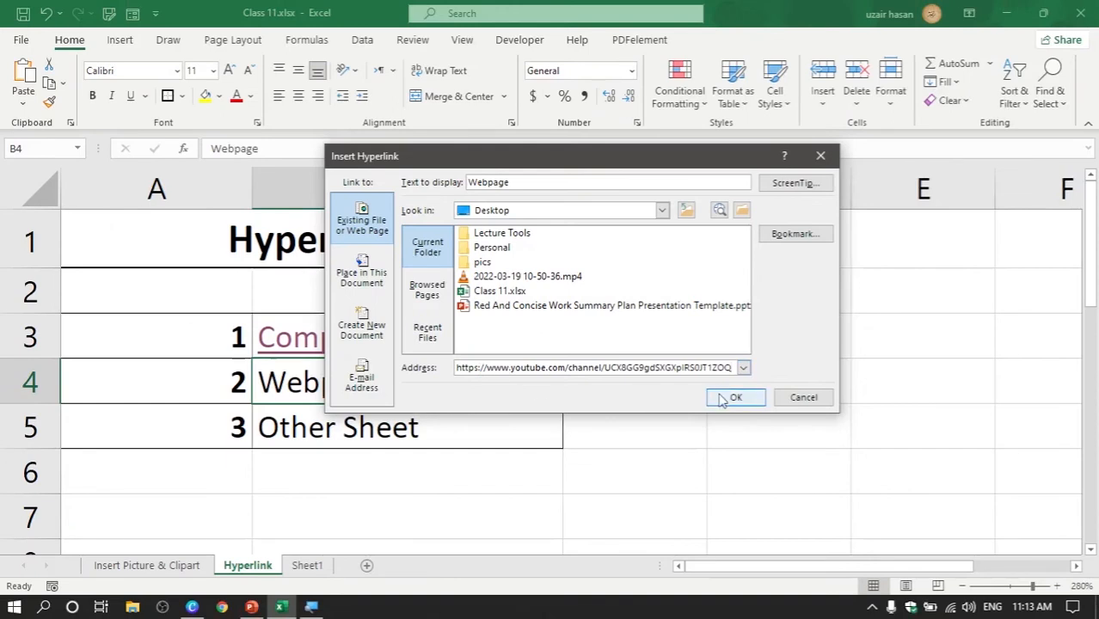
left_click(729, 398)
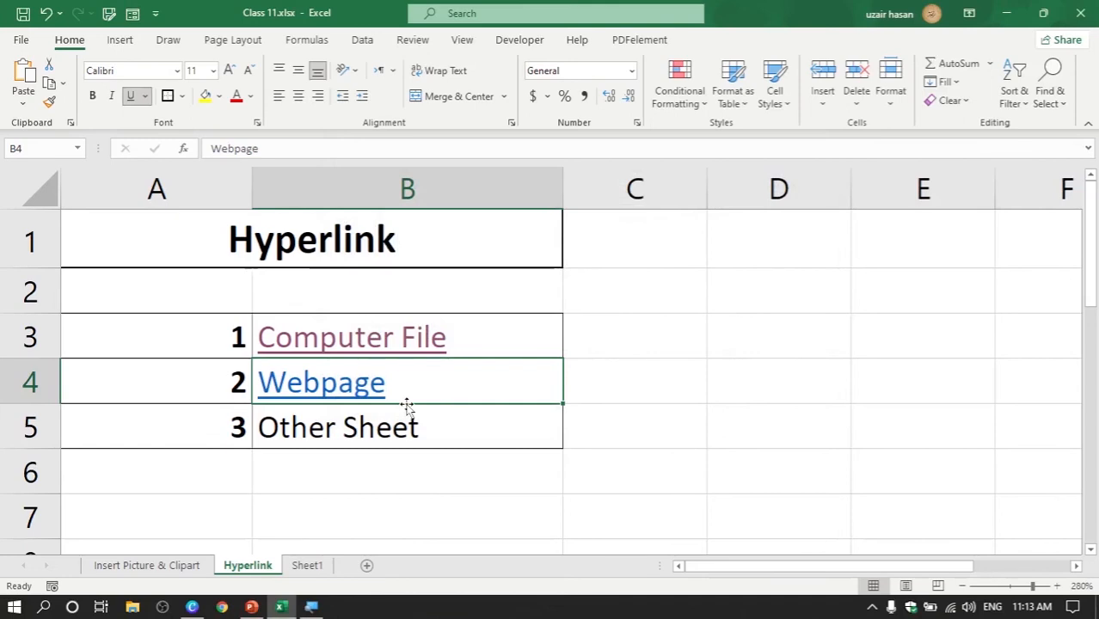
Test the Webpage link by opening the channel page in the browser, and switch back to Excel
mouse_move(342, 394)
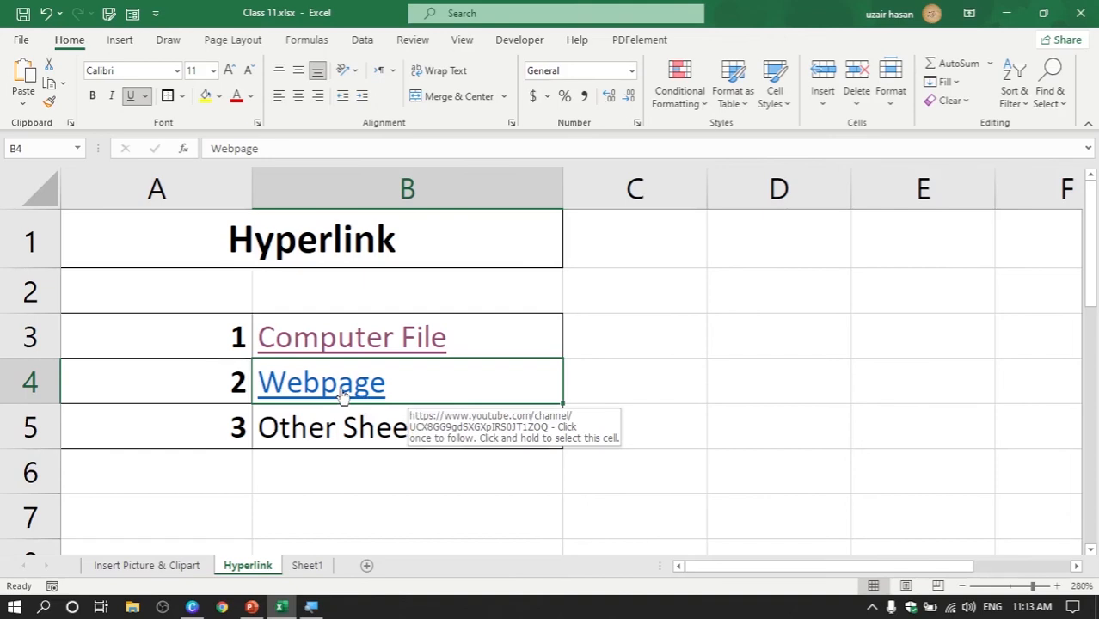
left_click(397, 467)
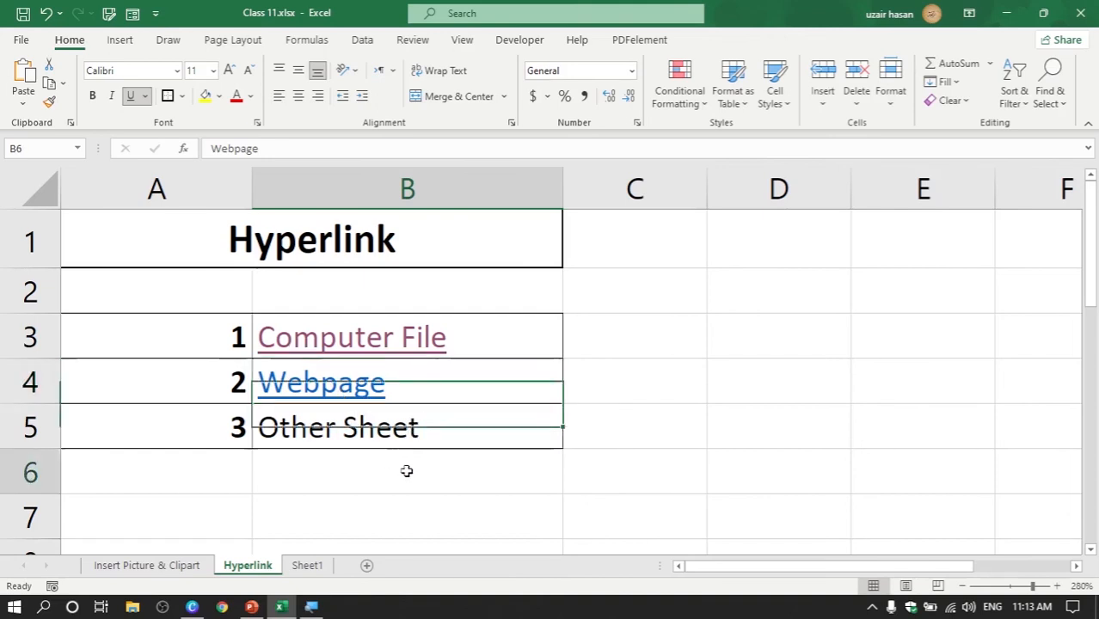
left_click(348, 393)
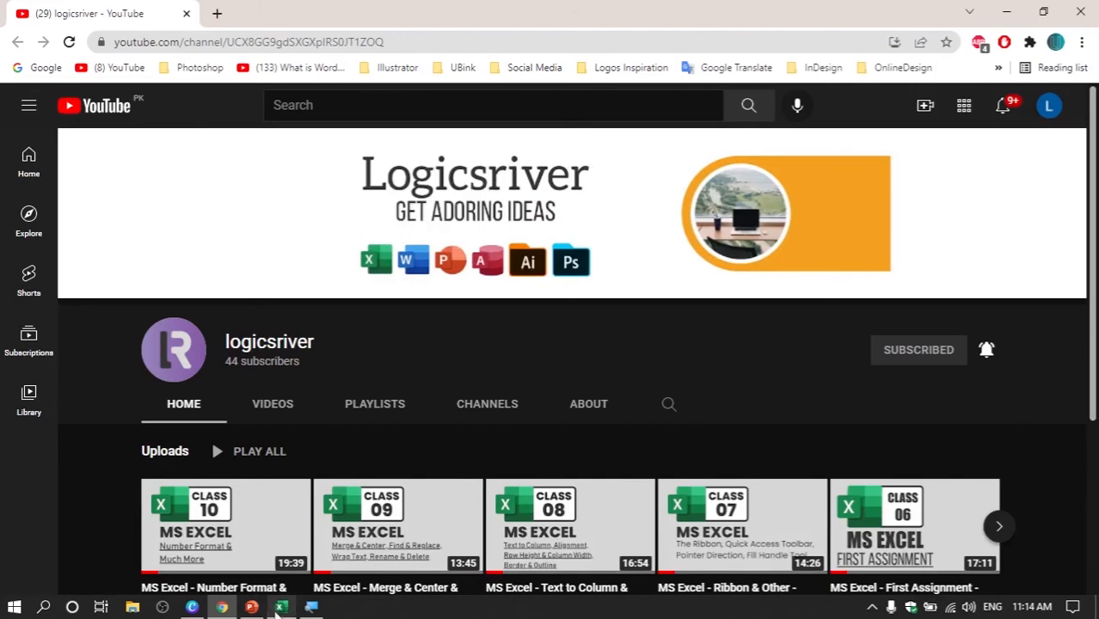
left_click(281, 607)
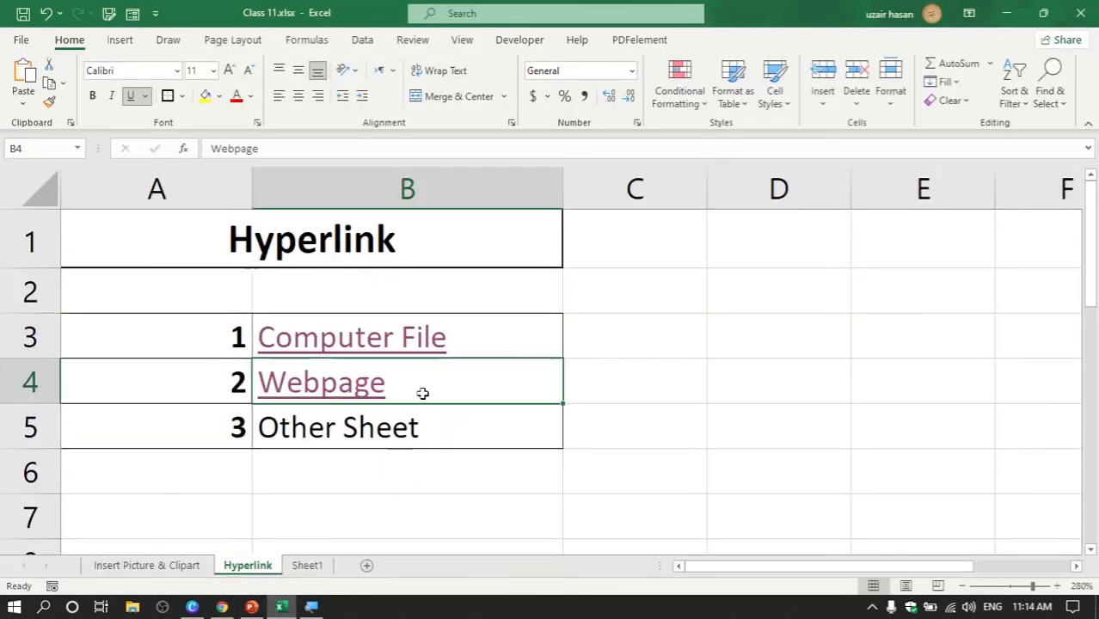
Insert a hyperlink on the Other Sheet cell B5 that points to cell A1 of Sheet1 in this document
left_click(502, 430)
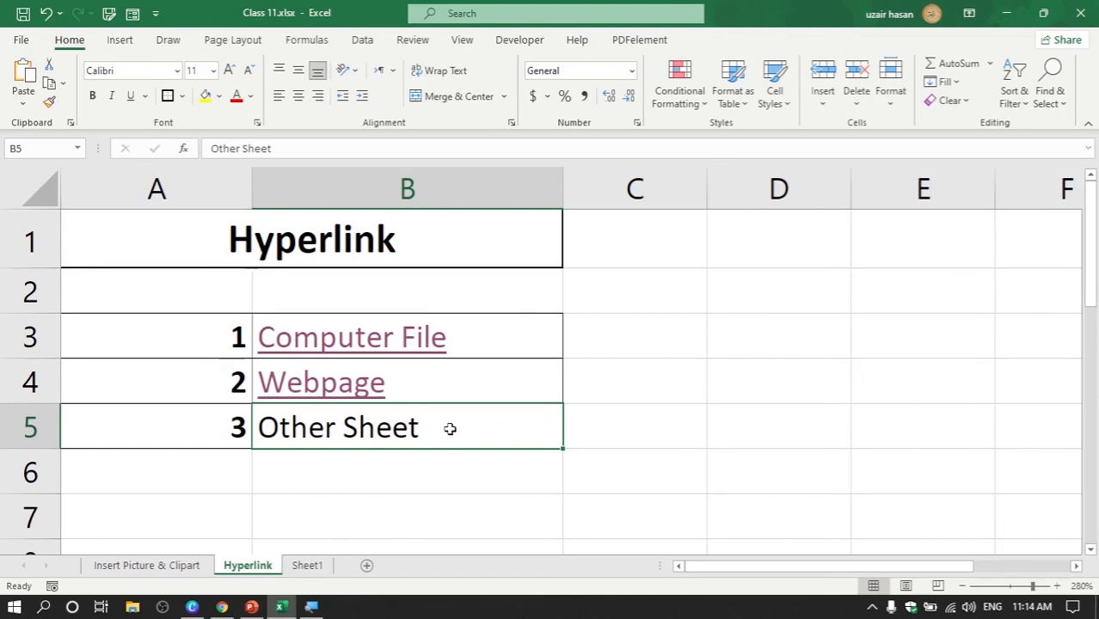
key("ctrl+k")
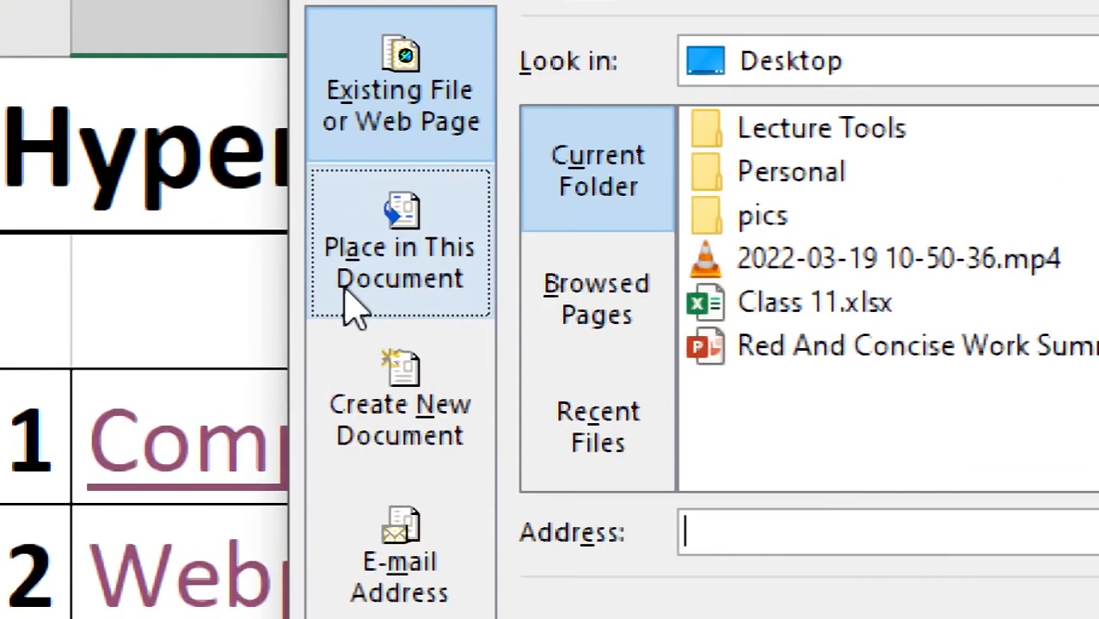
left_click(347, 239)
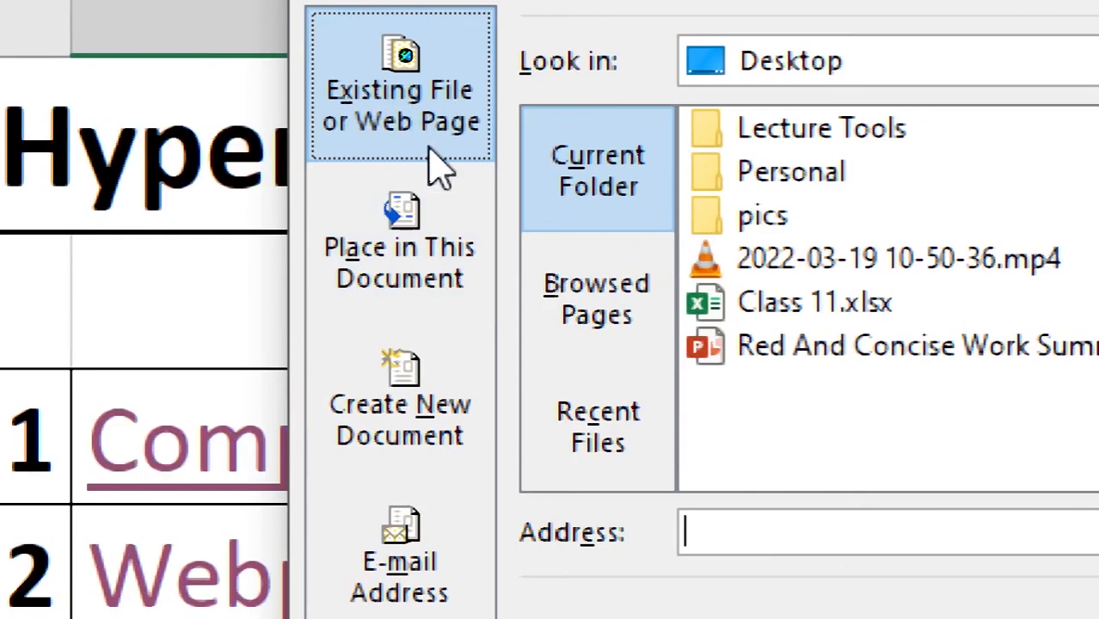
left_click(415, 232)
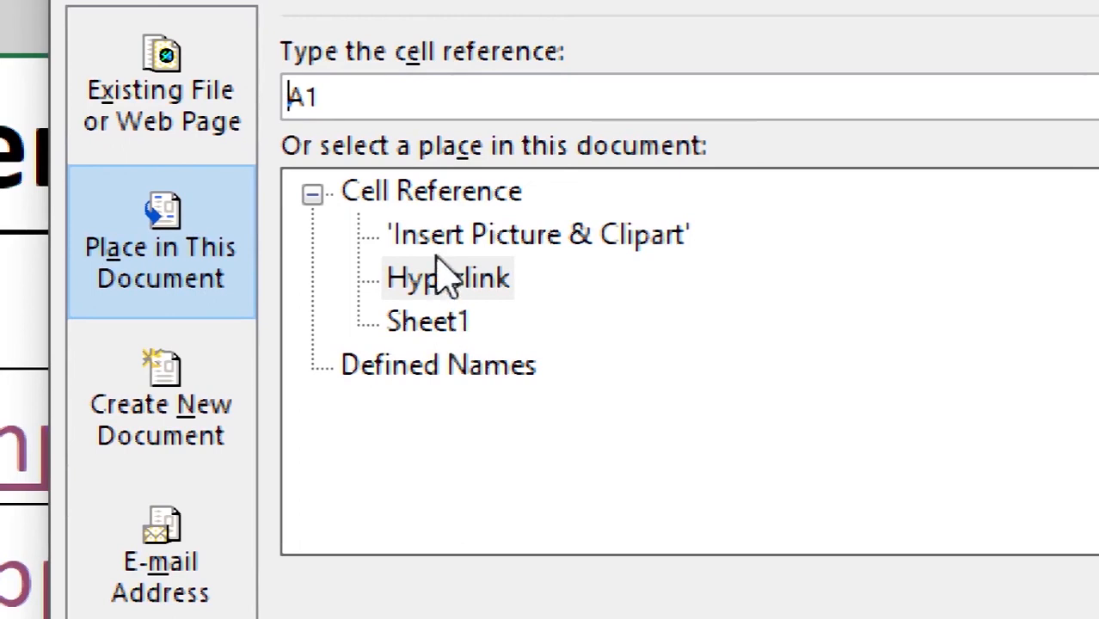
left_click(441, 333)
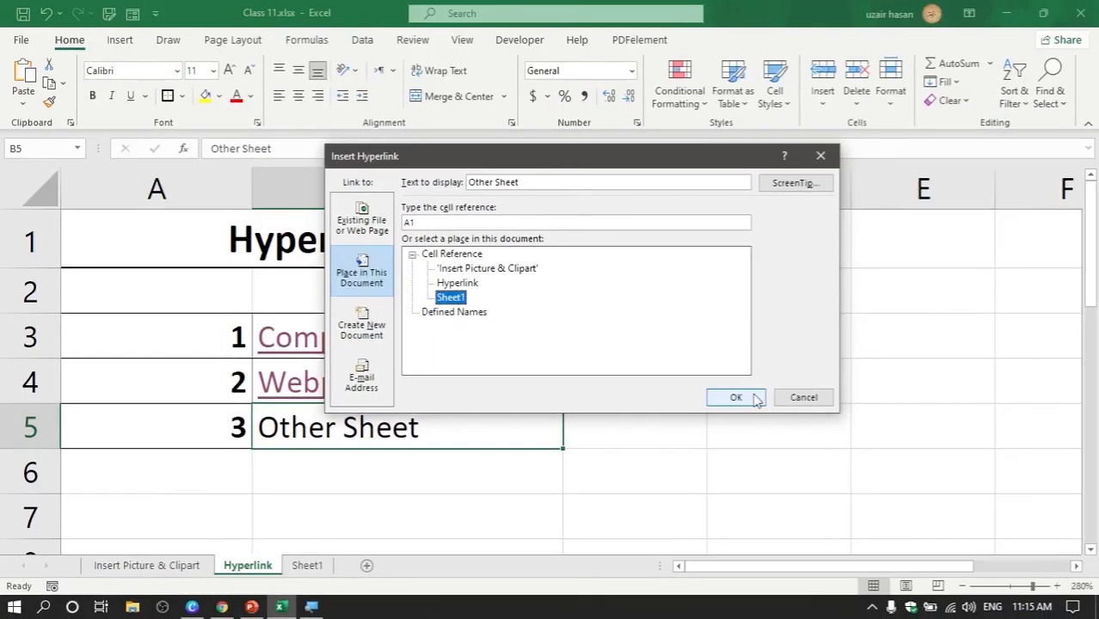
left_click(736, 397)
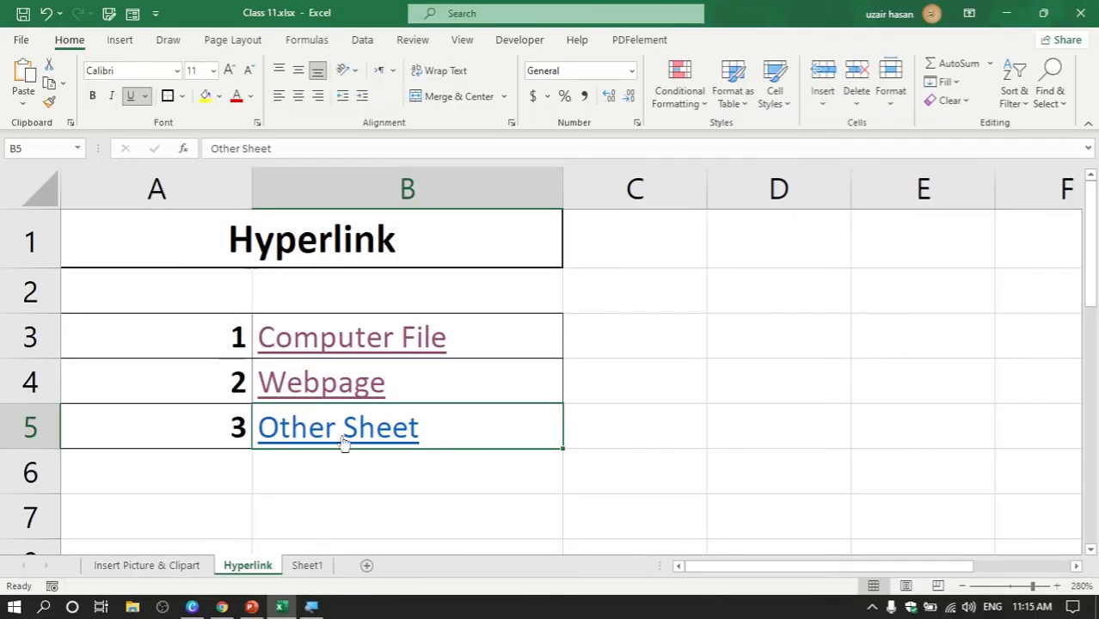
Follow the Other Sheet link to Sheet1, and return to the Hyperlink sheet to review its title and three linked cells
left_click(344, 442)
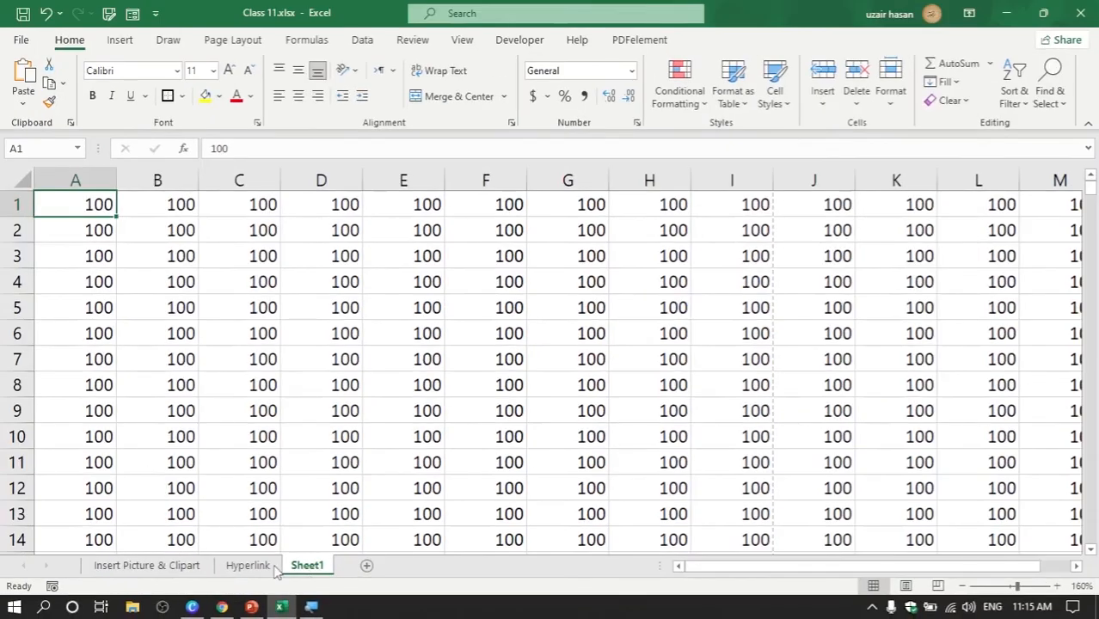
left_click(128, 553)
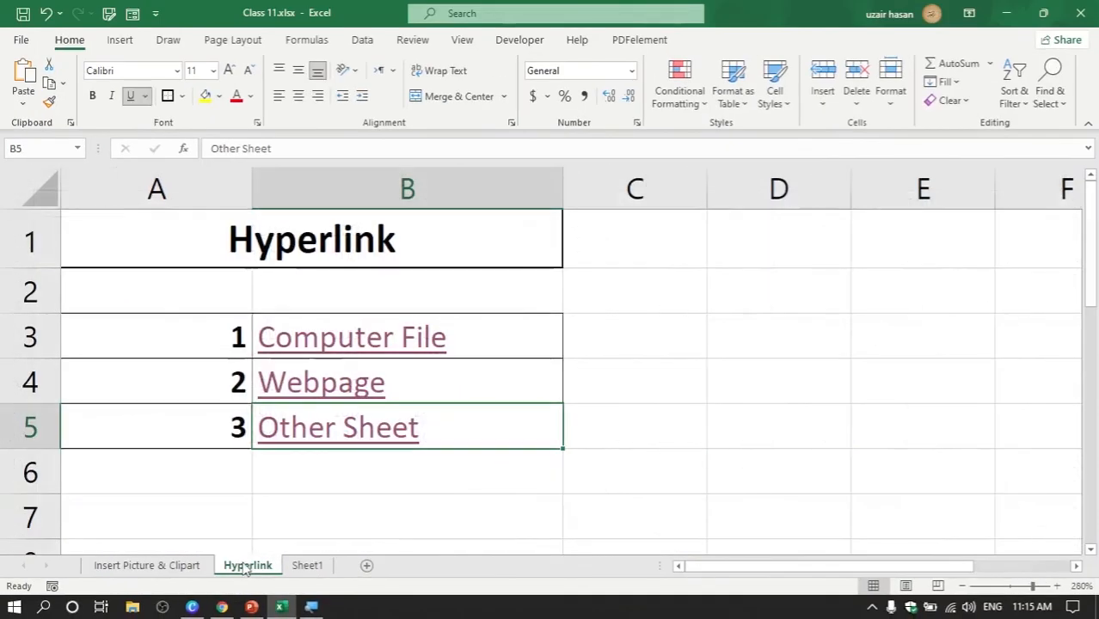
left_click(314, 256)
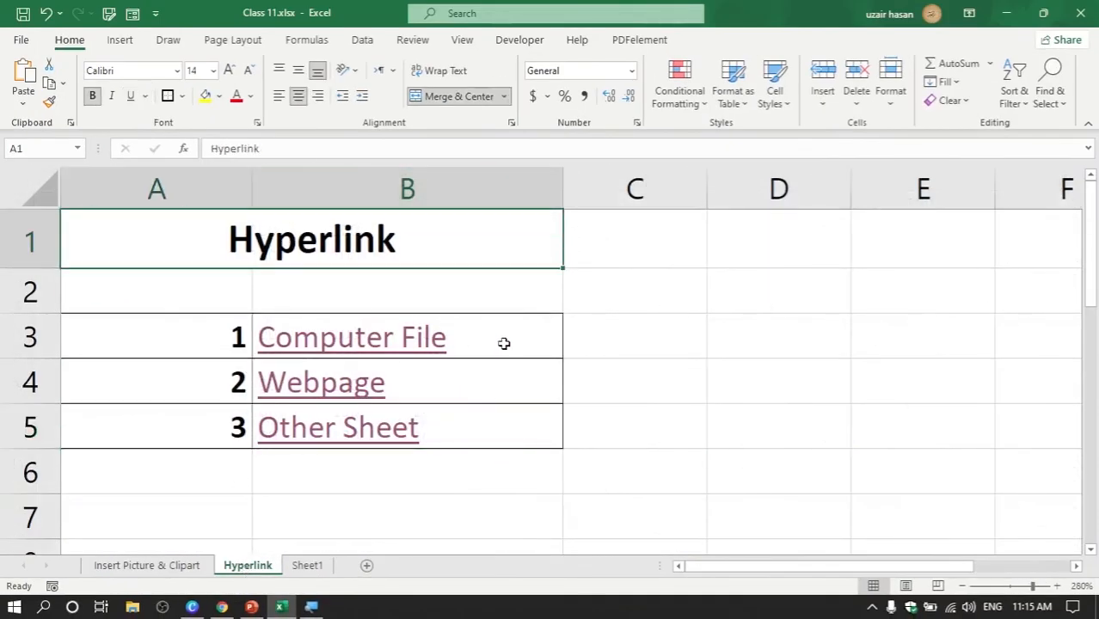
left_click_drag(503, 344, 504, 428)
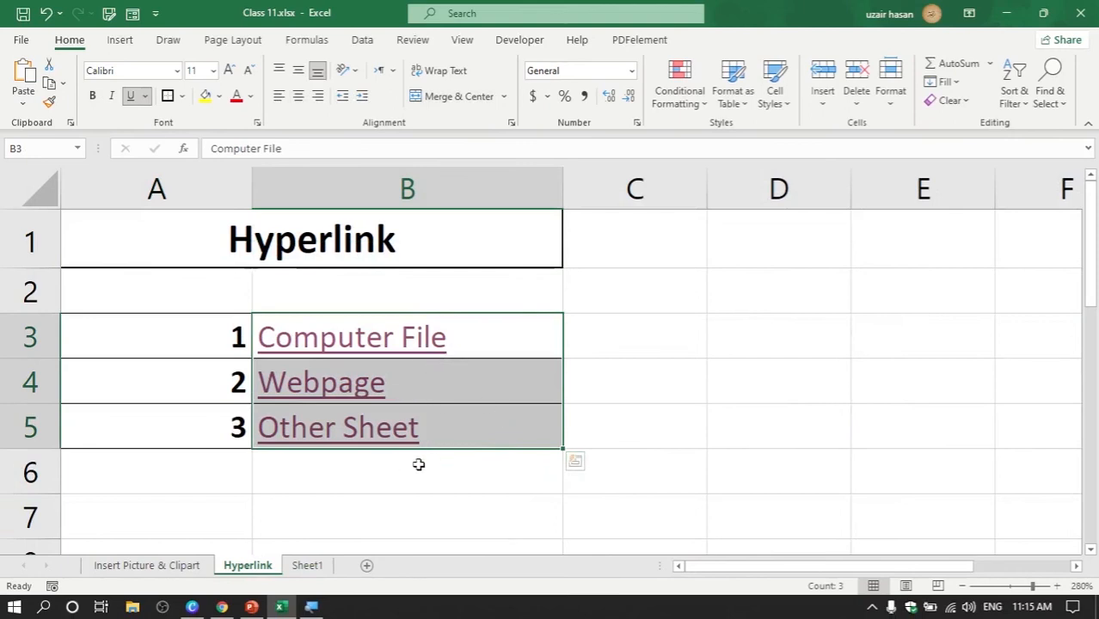
left_click(708, 454)
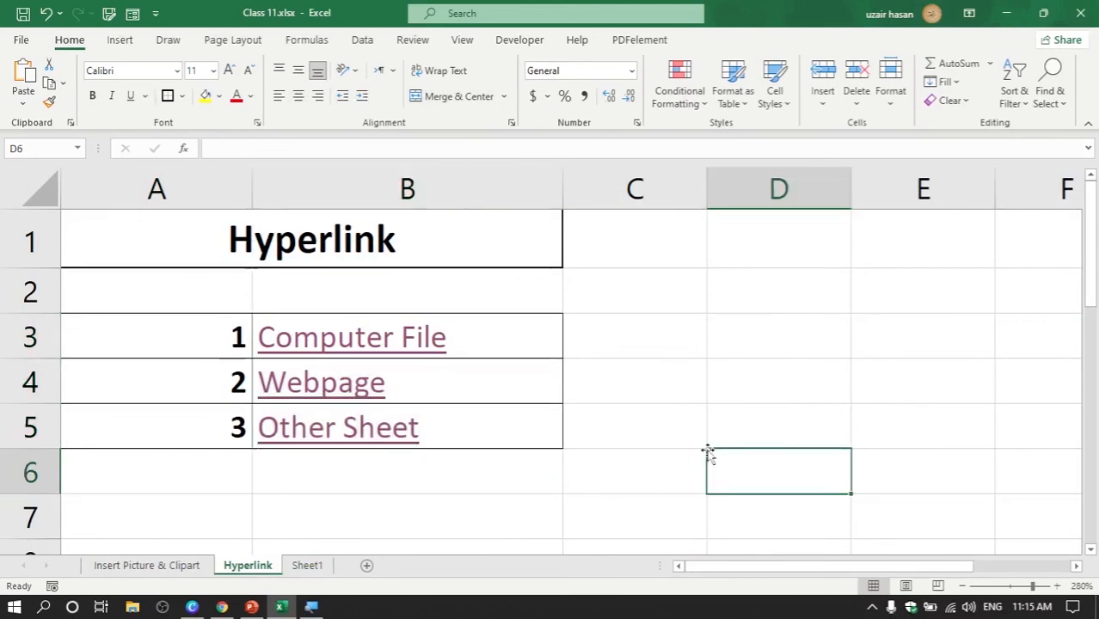